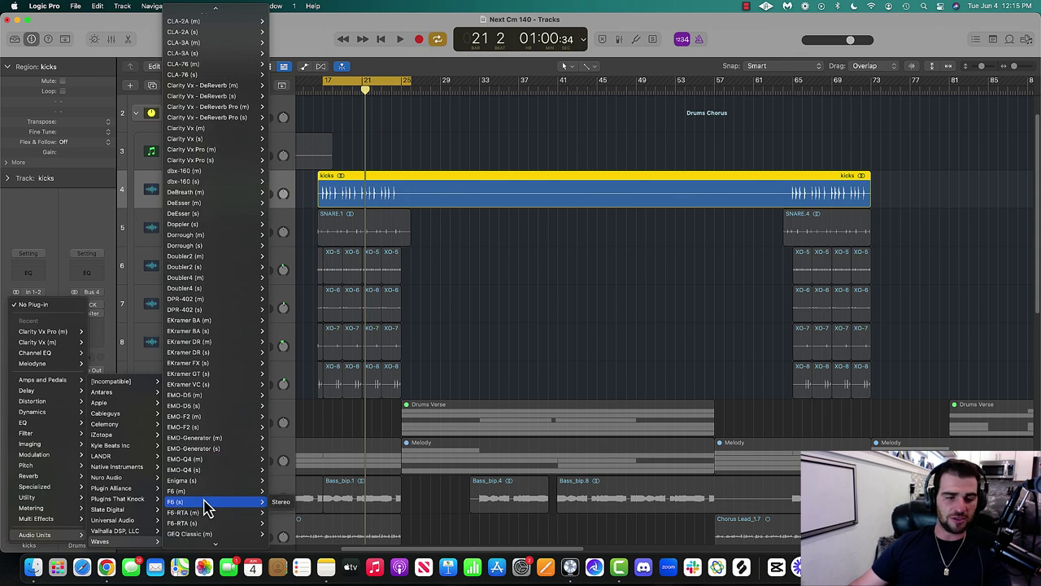
# - Insert the stereo F6-RTA plug-in in the kicks track's first slot and play the track to examine its spectrum
pyautogui.moveTo(224, 525)
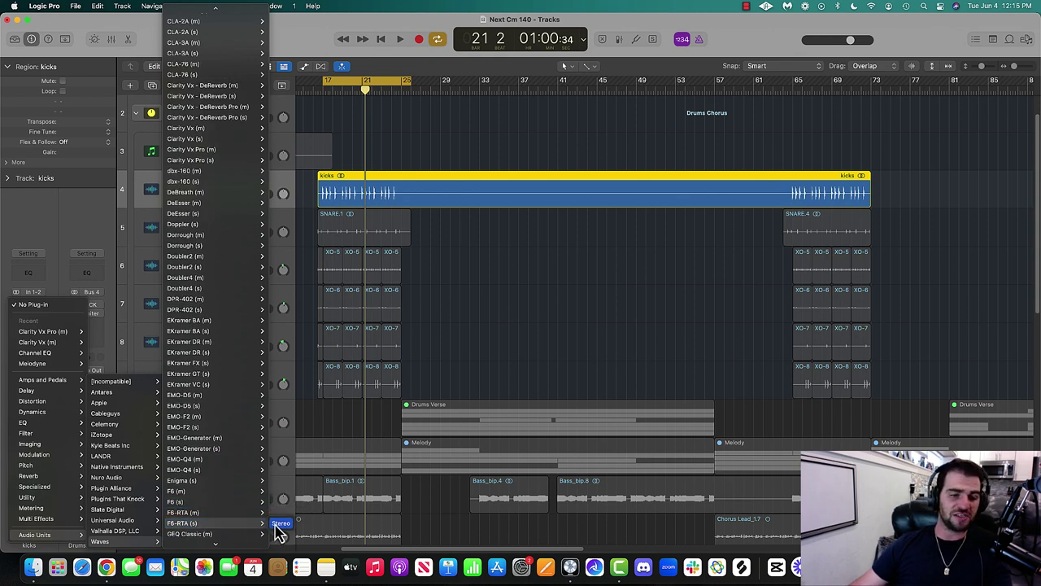
pyautogui.click(278, 526)
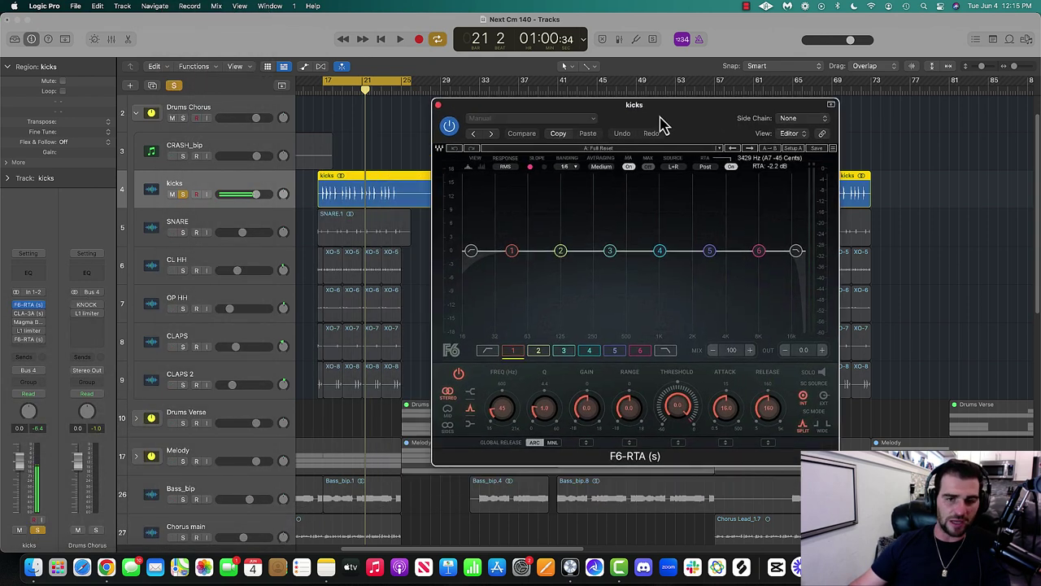
pyautogui.moveTo(661, 124)
pyautogui.mouseDown()
pyautogui.moveTo(709, 128)
pyautogui.moveTo(660, 111)
pyautogui.mouseUp()
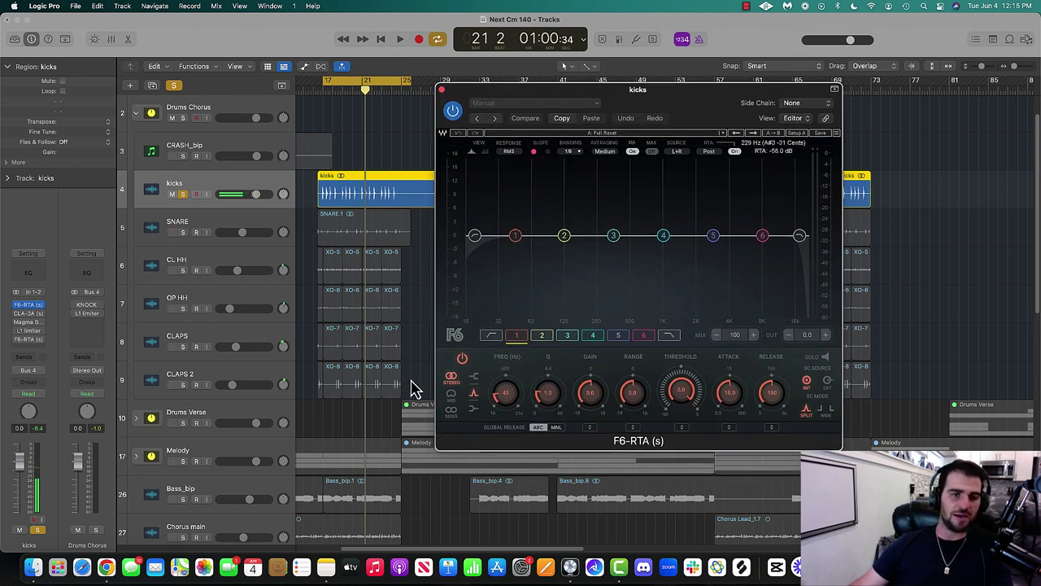
pyautogui.press('space')
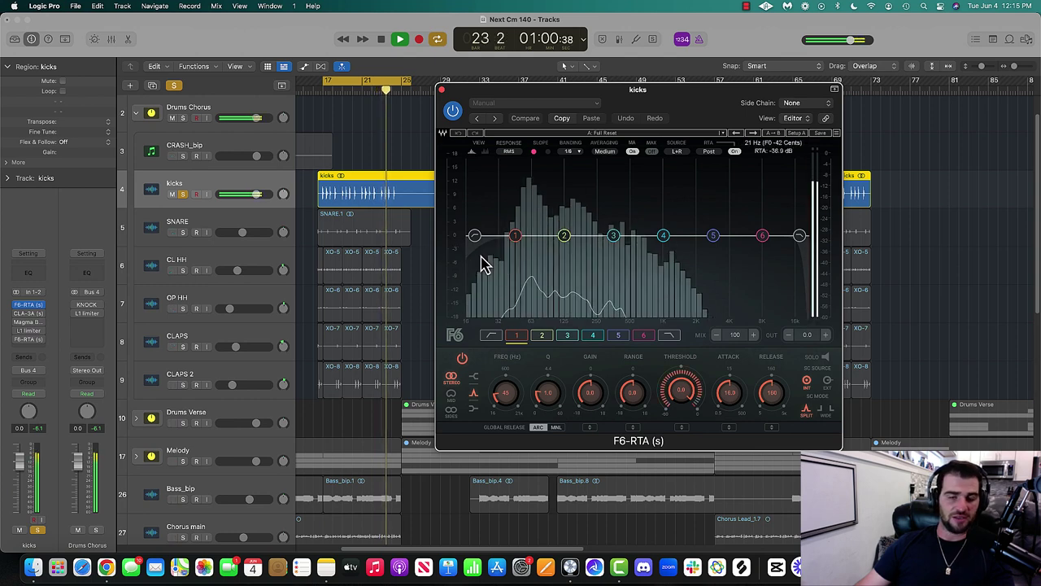
pyautogui.press('space')
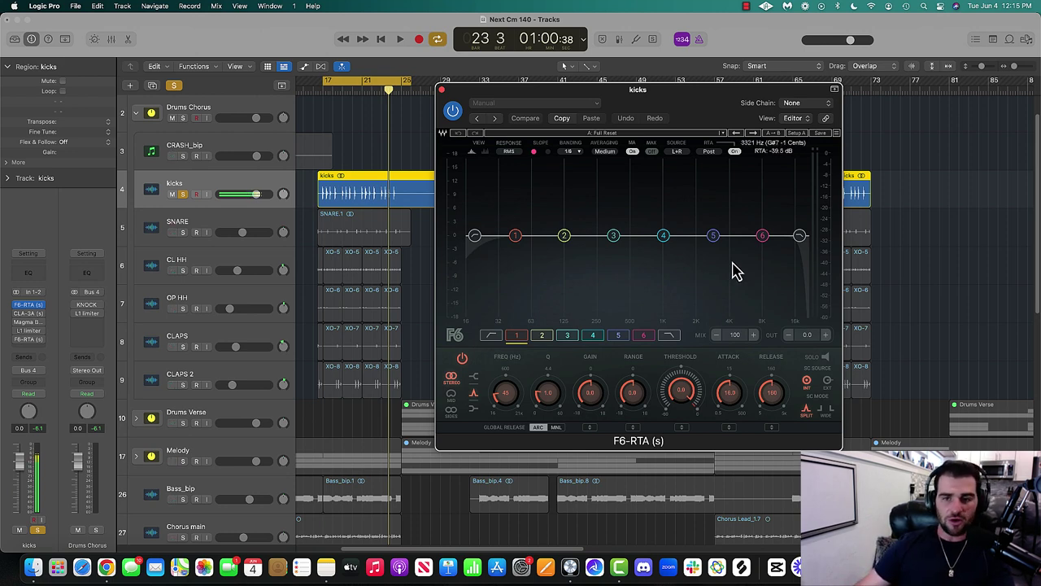
# - Set the kicks EQ's low-pass filter to about 400 Hz with a 24 dB/Oct slope while listening
pyautogui.moveTo(799, 238); pyautogui.dragTo(637, 236)
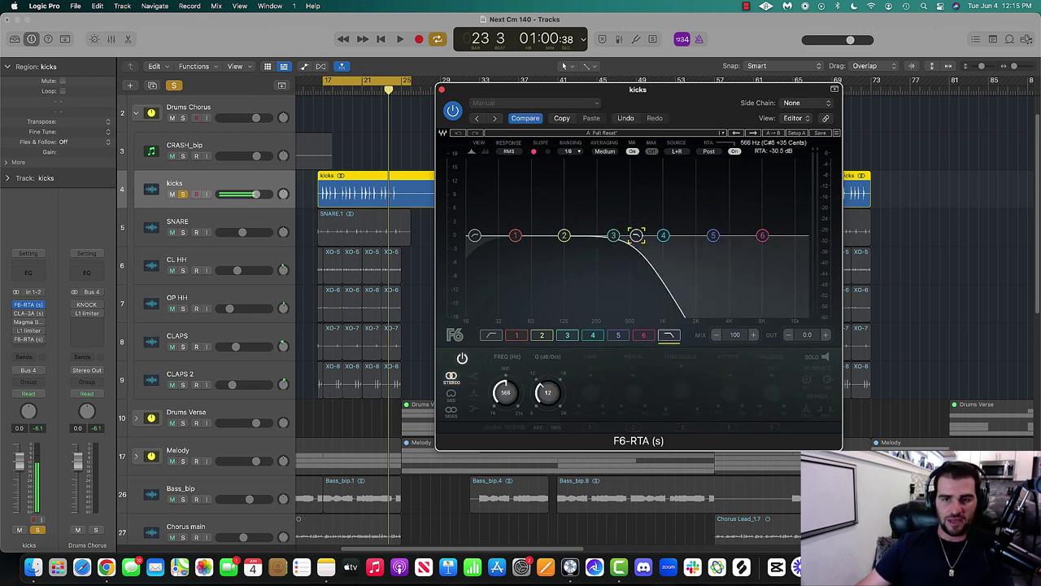
pyautogui.moveTo(549, 395); pyautogui.dragTo(572, 409)
pyautogui.press('space')
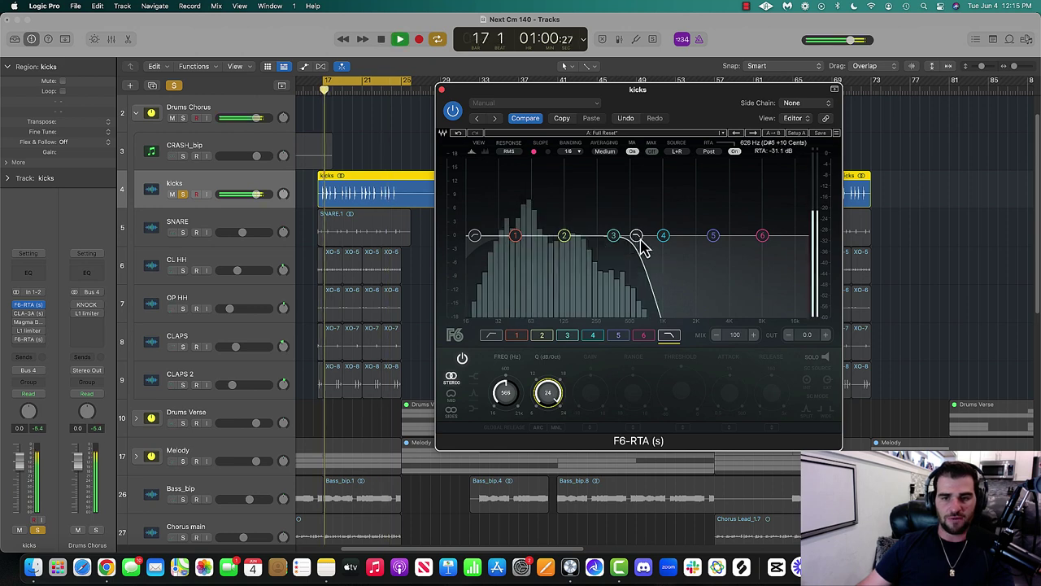
pyautogui.moveTo(637, 242); pyautogui.dragTo(623, 237)
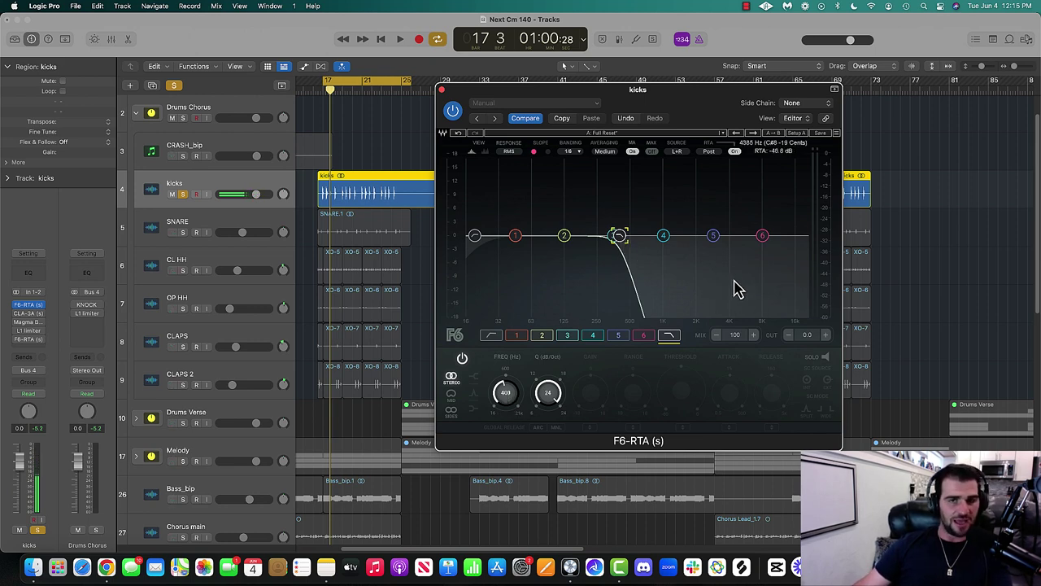
# - Set the kicks EQ's high-pass filter to about 38 Hz with a 24 dB/Oct slope during playback
pyautogui.press('space')
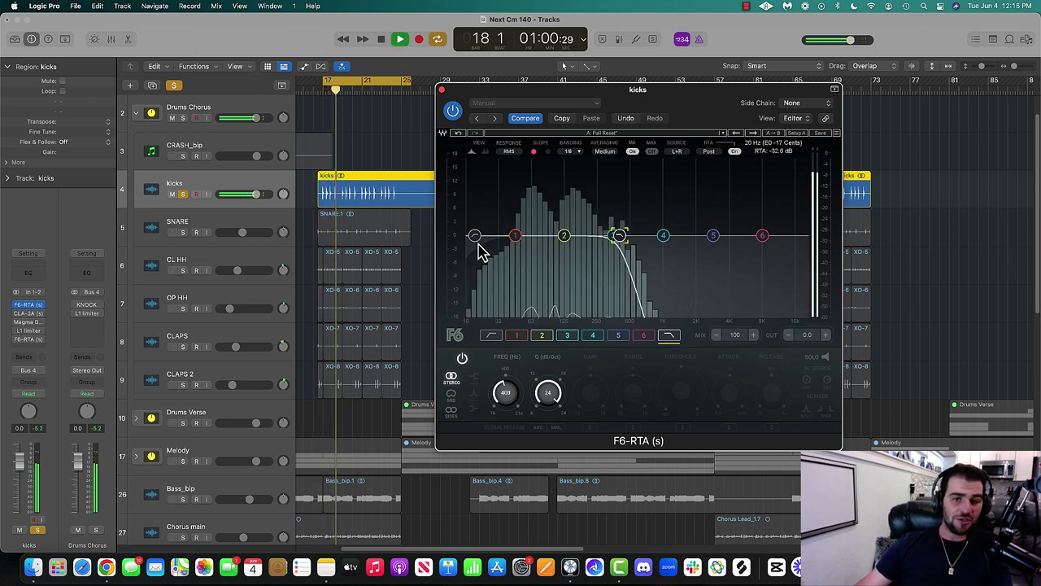
pyautogui.moveTo(475, 236); pyautogui.dragTo(485, 236)
pyautogui.moveTo(550, 403); pyautogui.dragTo(550, 382)
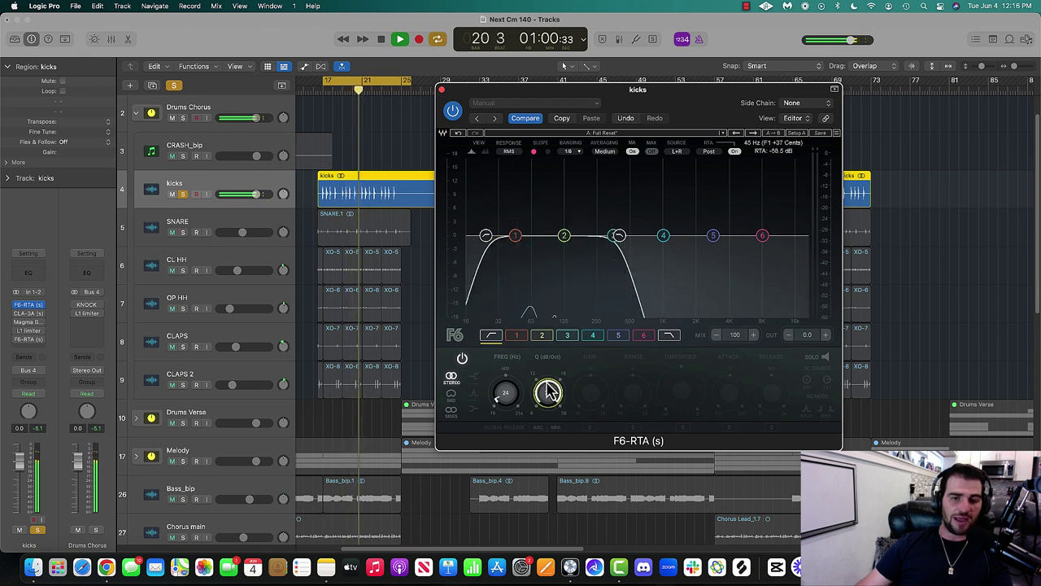
pyautogui.moveTo(486, 237); pyautogui.dragTo(511, 235)
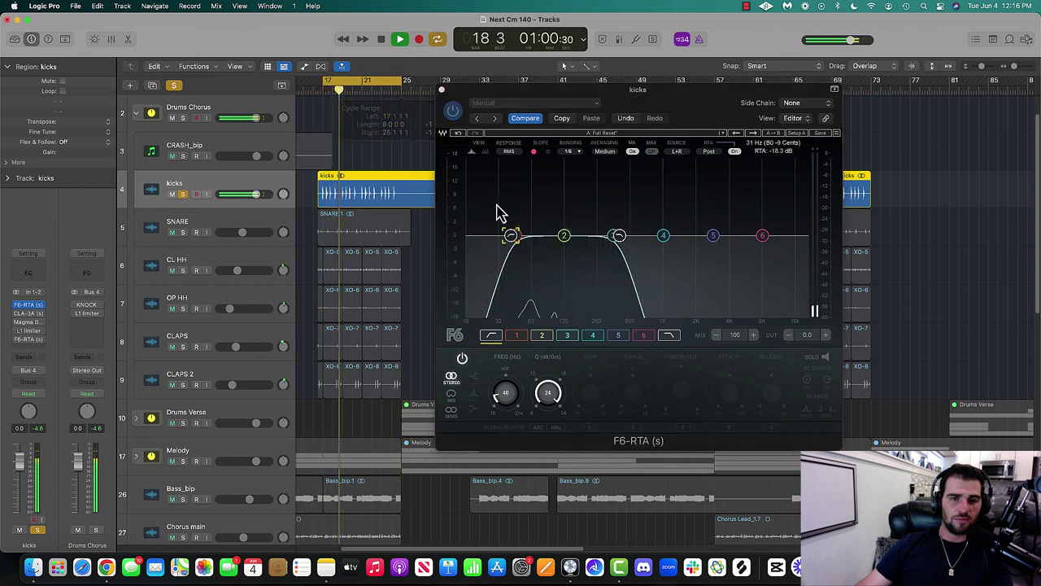
pyautogui.moveTo(510, 236); pyautogui.dragTo(509, 236)
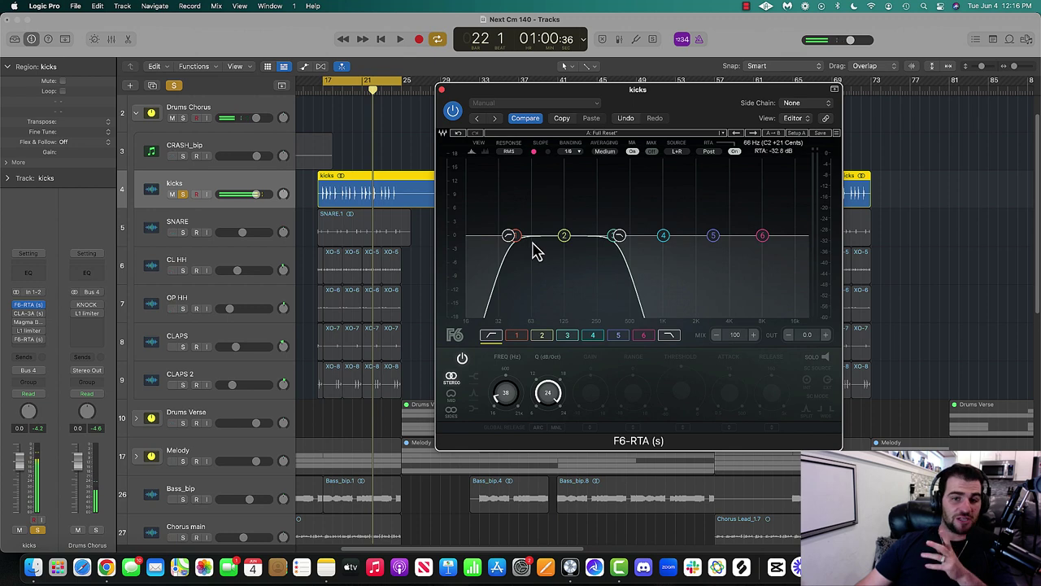
# - Sweep band 1 of the kicks EQ with a narrow boost, then set it to 103 Hz, Q 9.4 and -1.3 dB gain
pyautogui.click(522, 242)
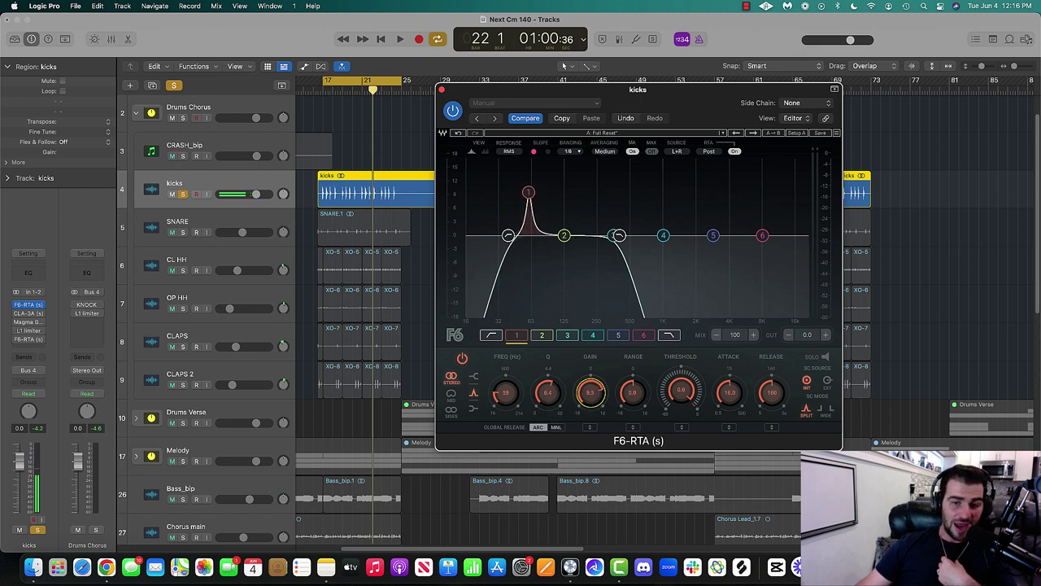
pyautogui.moveTo(569, 192); pyautogui.dragTo(542, 193)
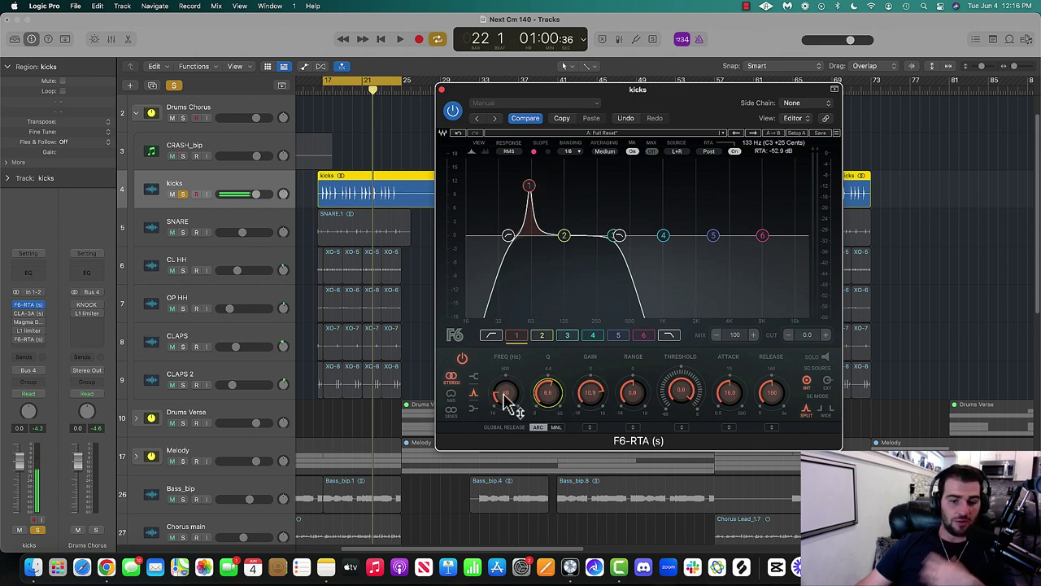
pyautogui.press('space')
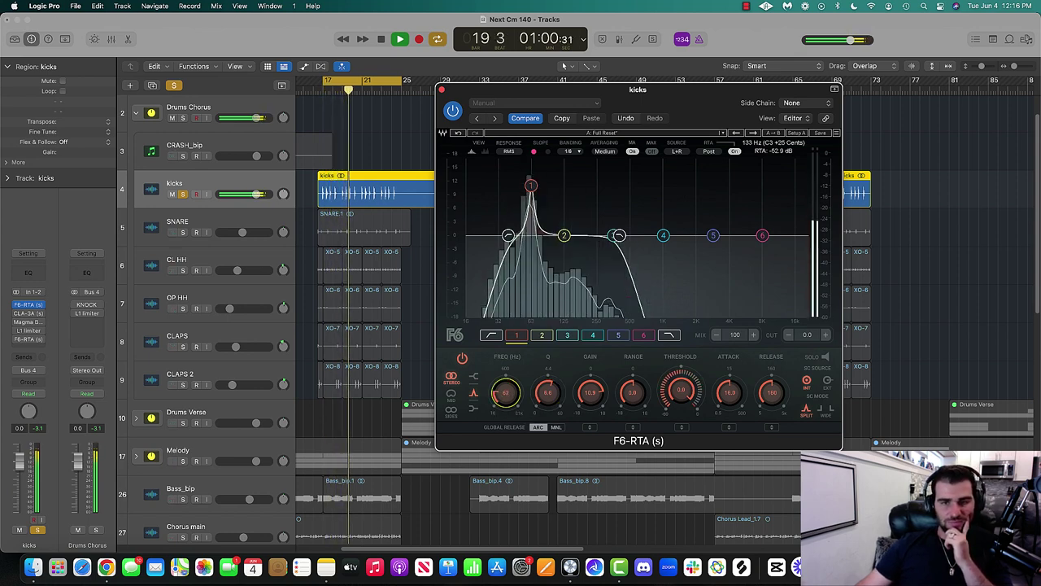
pyautogui.moveTo(508, 400); pyautogui.dragTo(600, 406)
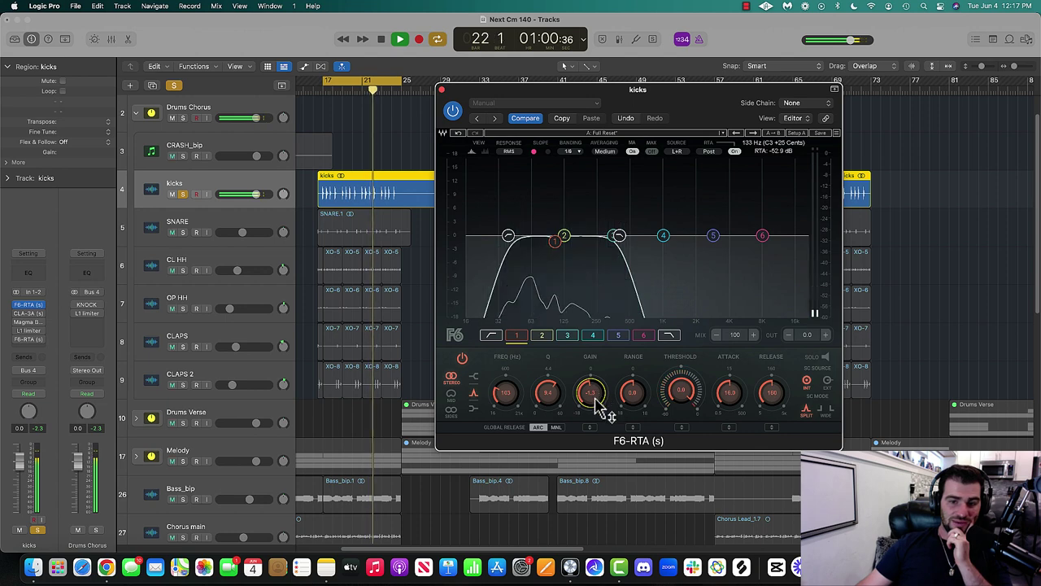
# - Sweep band 2 of the kicks EQ with a narrow boost at Q 6.0, then turn it into a slight cut just above band 1
pyautogui.click(565, 236)
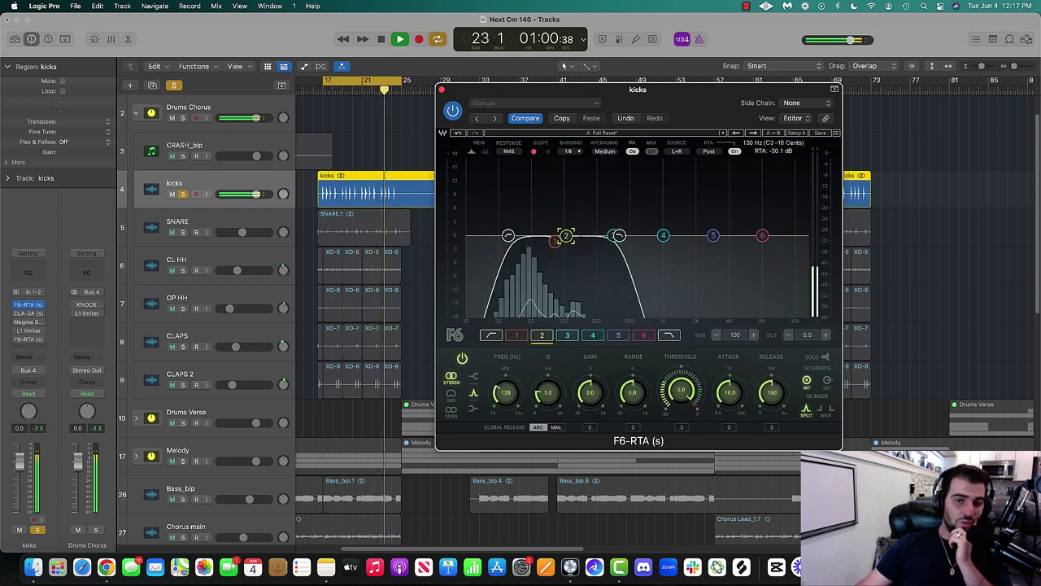
pyautogui.moveTo(546, 393); pyautogui.dragTo(589, 371)
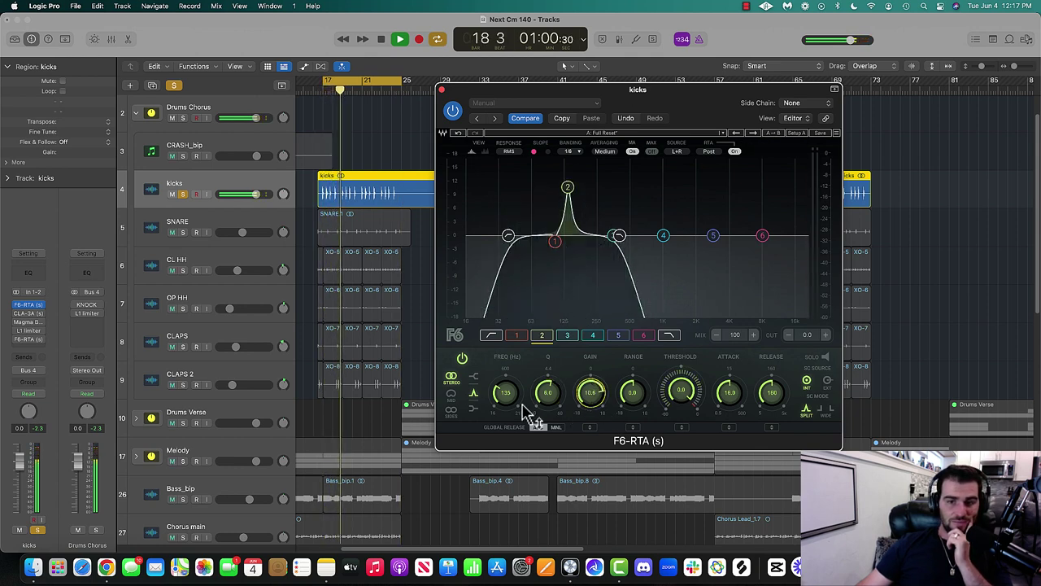
pyautogui.moveTo(506, 395); pyautogui.dragTo(593, 451)
# - Sweep band 3 of the kicks EQ with a narrow boost, then set it to about 236 Hz, Q 13.7 and -1.6 dB gain
pyautogui.click(615, 237)
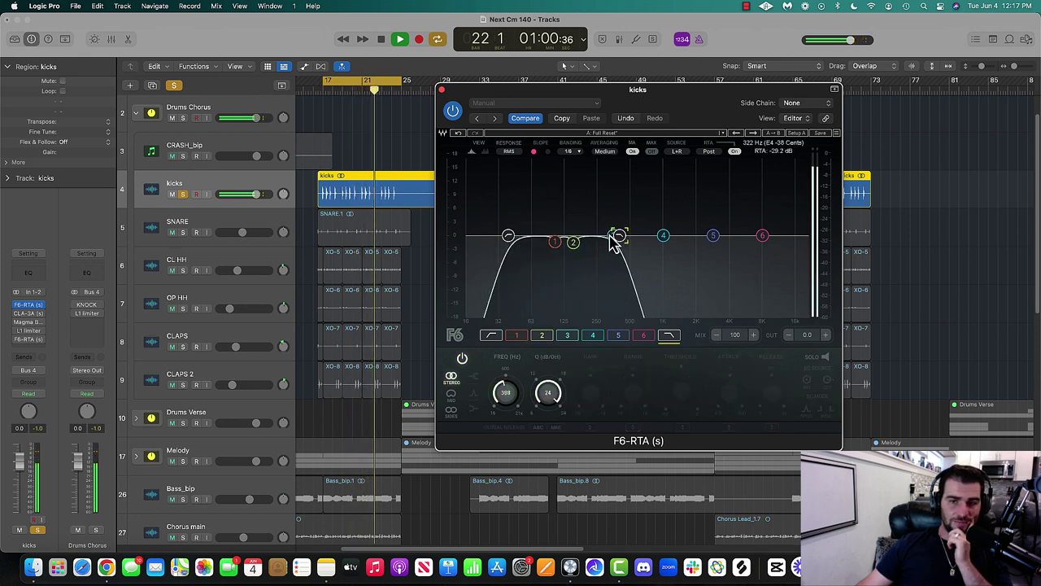
pyautogui.moveTo(614, 238); pyautogui.dragTo(592, 234)
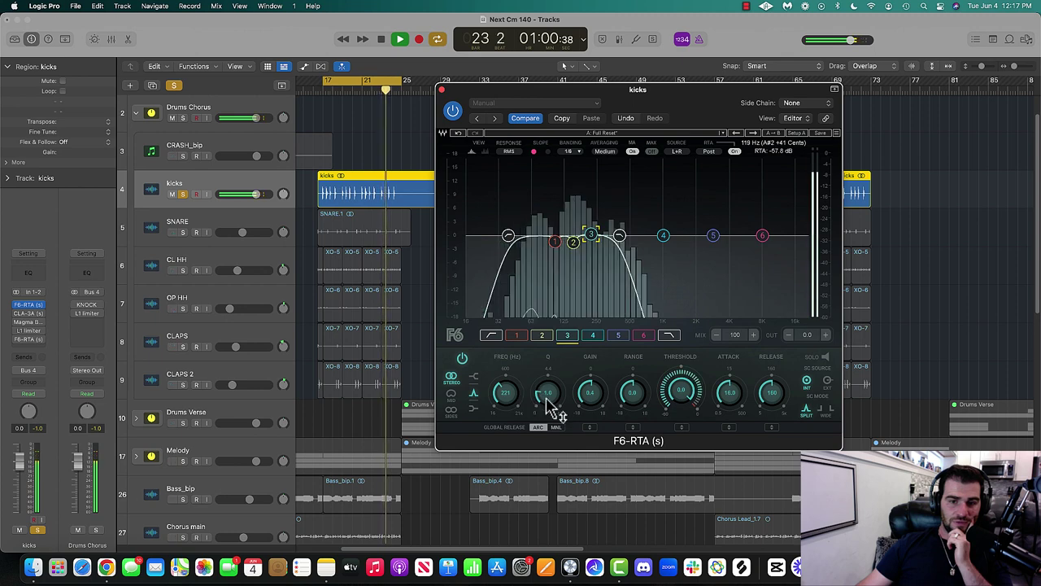
pyautogui.moveTo(581, 399); pyautogui.dragTo(581, 358)
pyautogui.moveTo(559, 414); pyautogui.dragTo(507, 385)
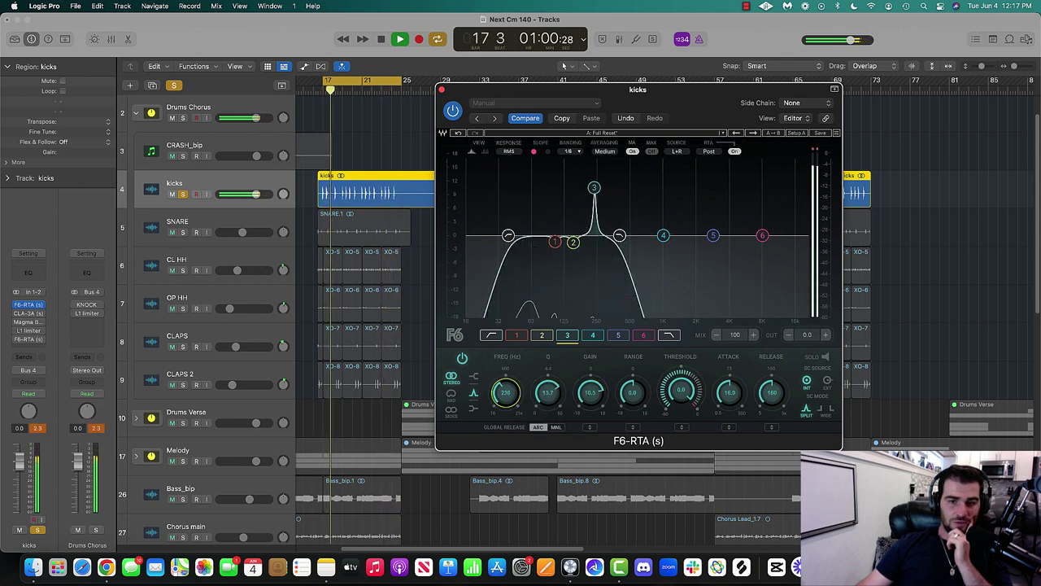
pyautogui.moveTo(589, 393); pyautogui.dragTo(591, 413)
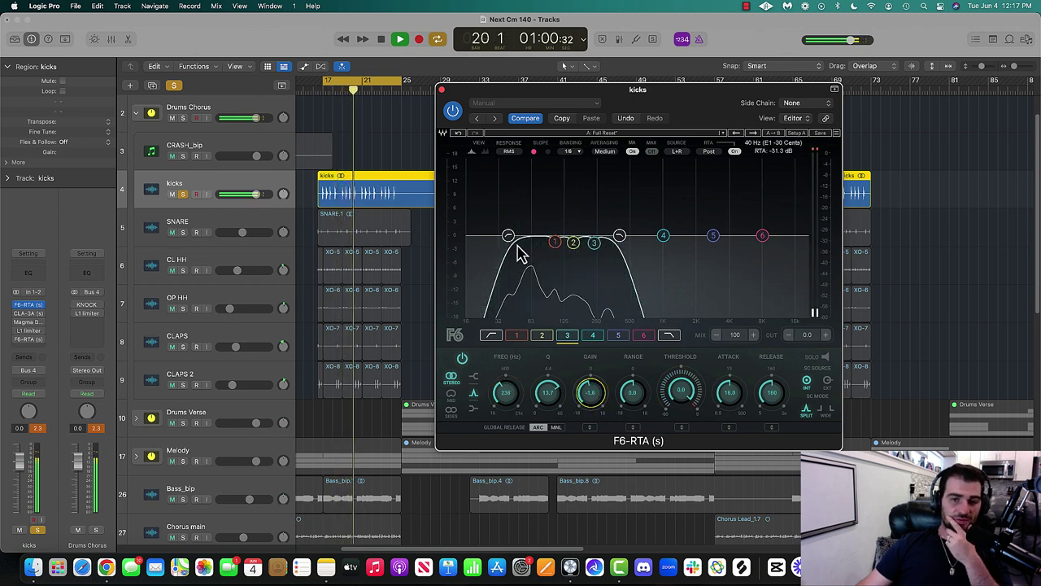
# - Compare the kicks with the EQ bypassed and re-enabled, then close the plug-in and stop playback
pyautogui.click(453, 112)
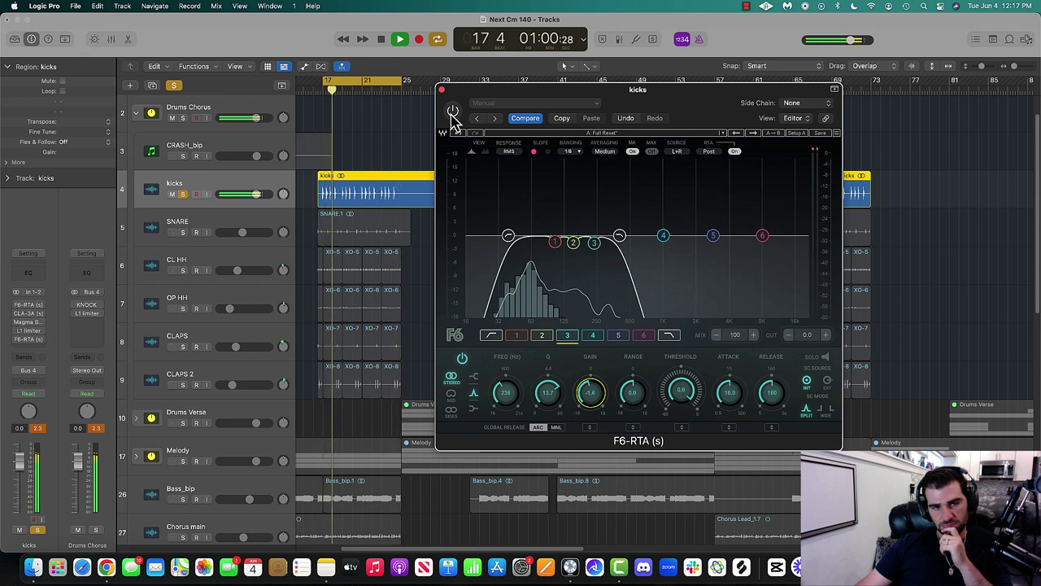
pyautogui.click(452, 112)
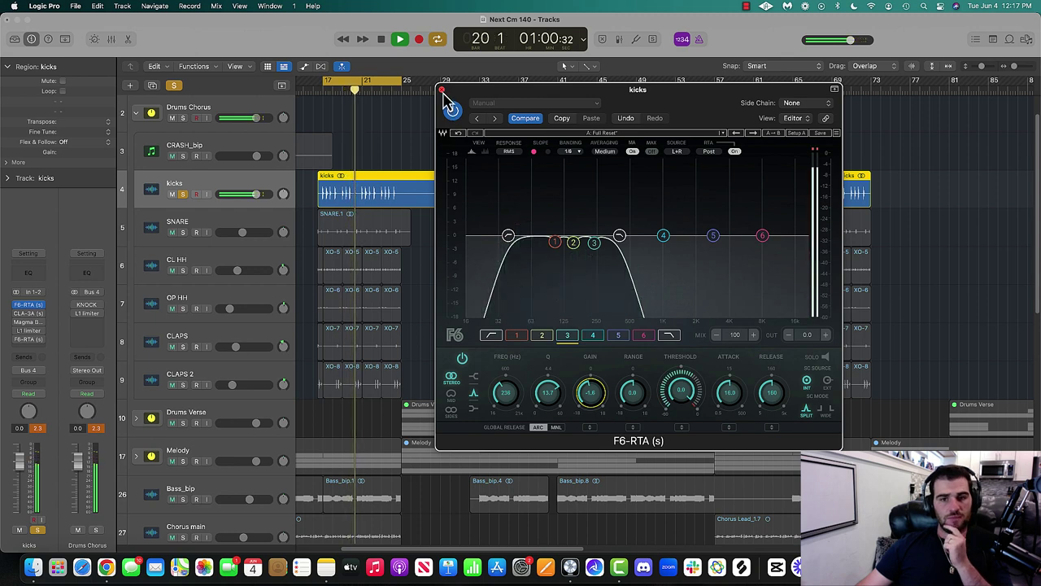
pyautogui.click(441, 89)
pyautogui.press('space')
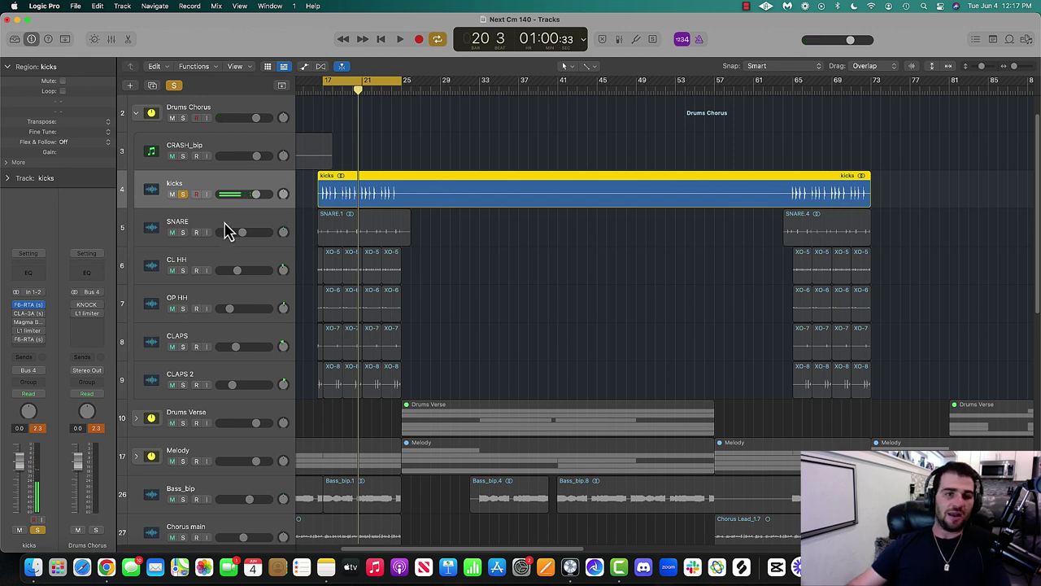
# - Solo and select the SNARE track and insert a stereo F6-RTA in its first plug-in slot, ahead of the CLA-3A
pyautogui.click(183, 233)
pyautogui.click(191, 224)
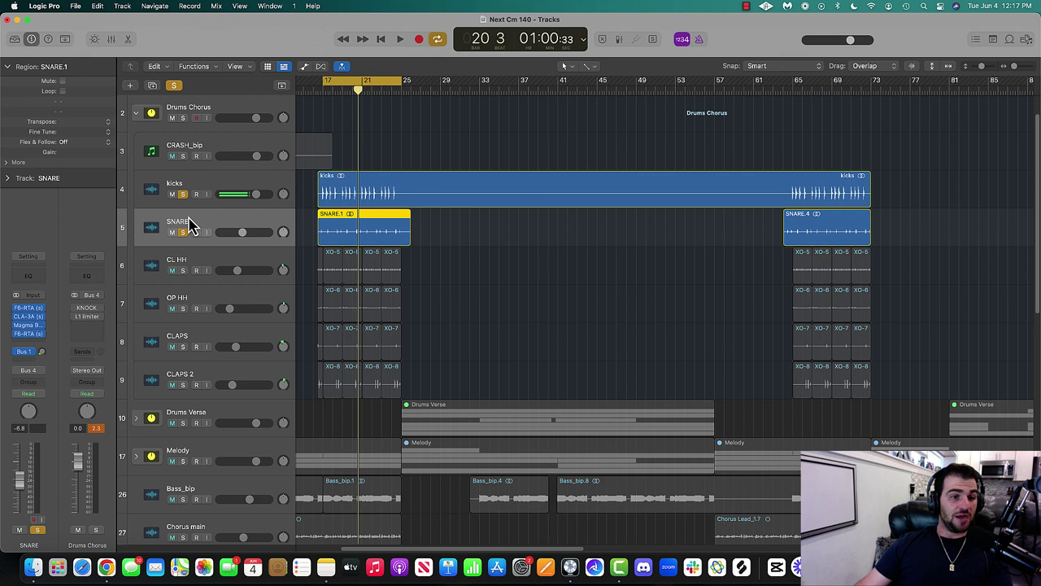
pyautogui.click(47, 315)
pyautogui.click(51, 312)
pyautogui.click(38, 318)
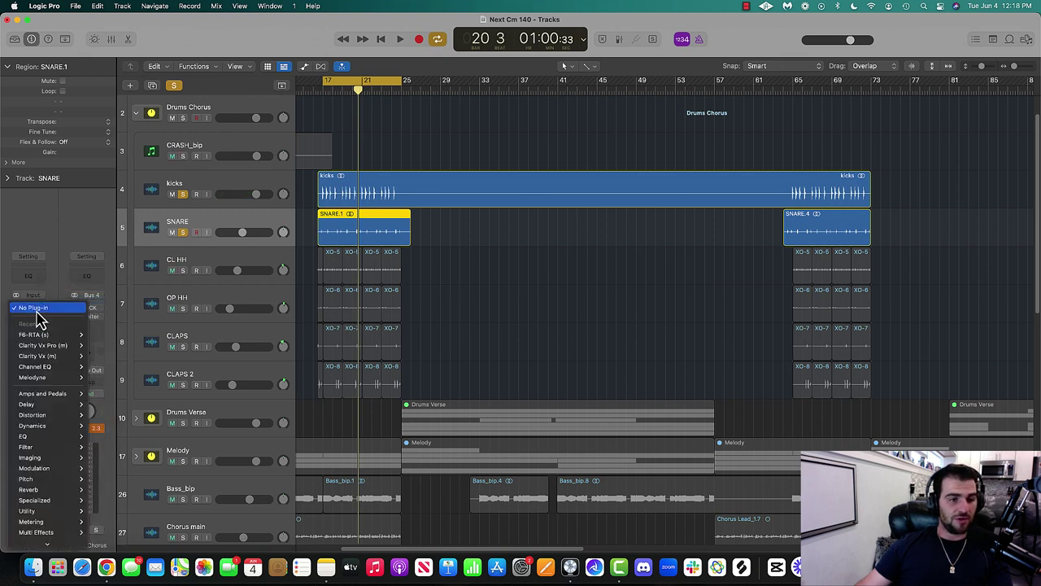
pyautogui.click(97, 337)
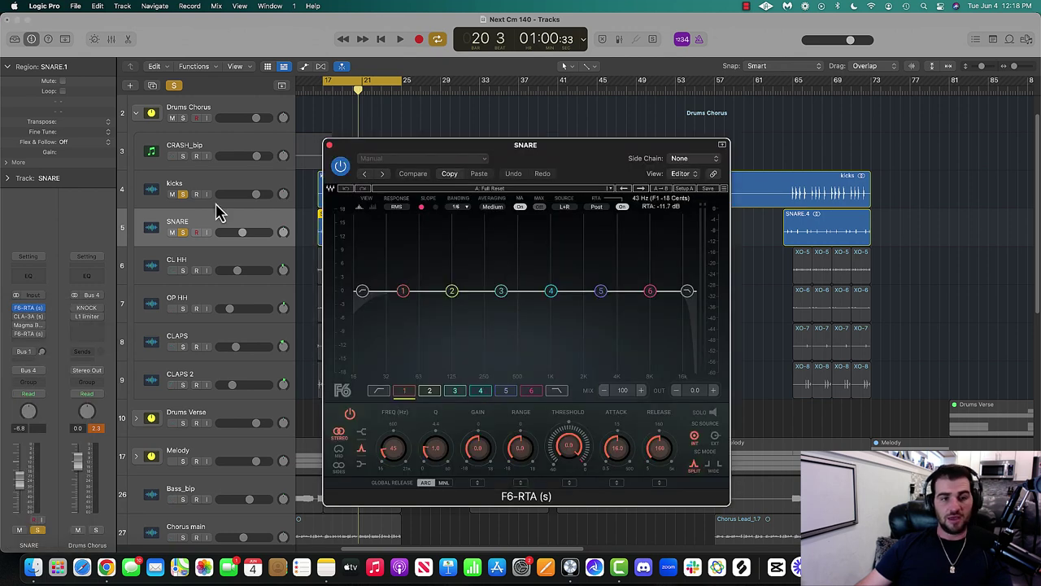
pyautogui.moveTo(488, 154); pyautogui.dragTo(584, 143)
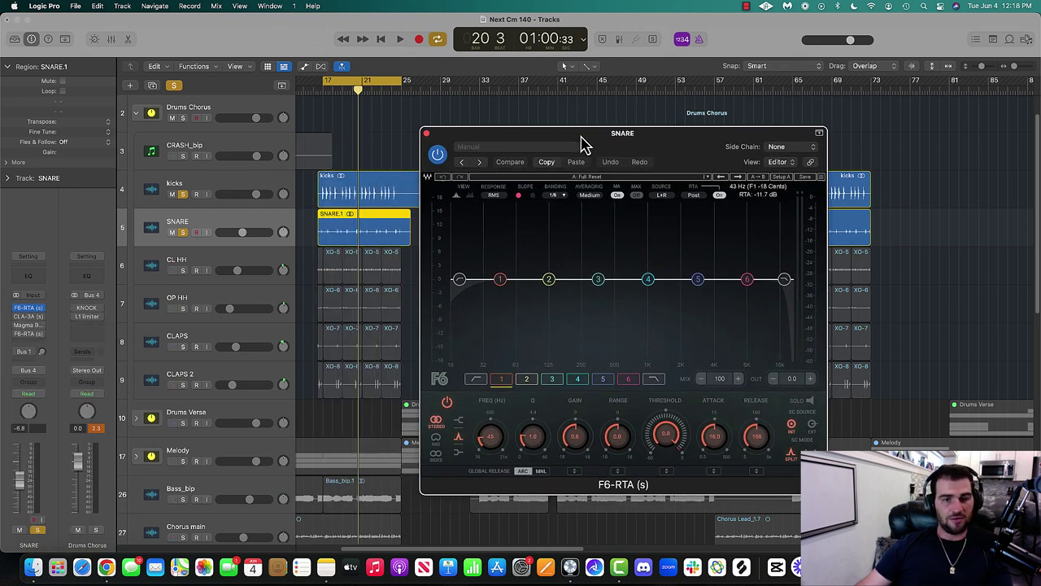
# - Play the loop and set the snare EQ's high-pass filter to about 239 Hz with a 24 dB/Oct slope
pyautogui.press('space')
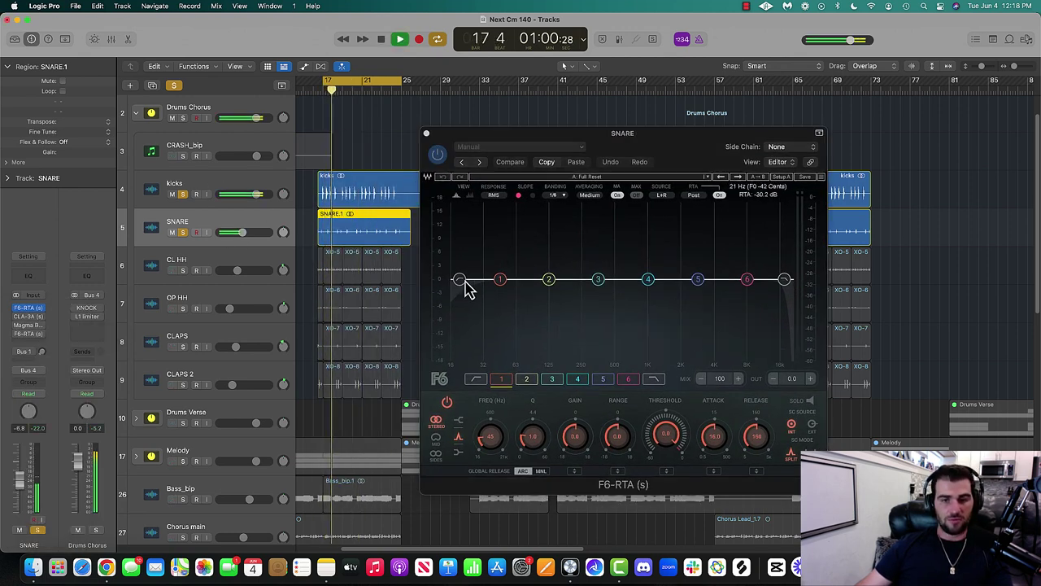
pyautogui.moveTo(468, 289); pyautogui.dragTo(499, 279)
pyautogui.moveTo(532, 443); pyautogui.dragTo(534, 438)
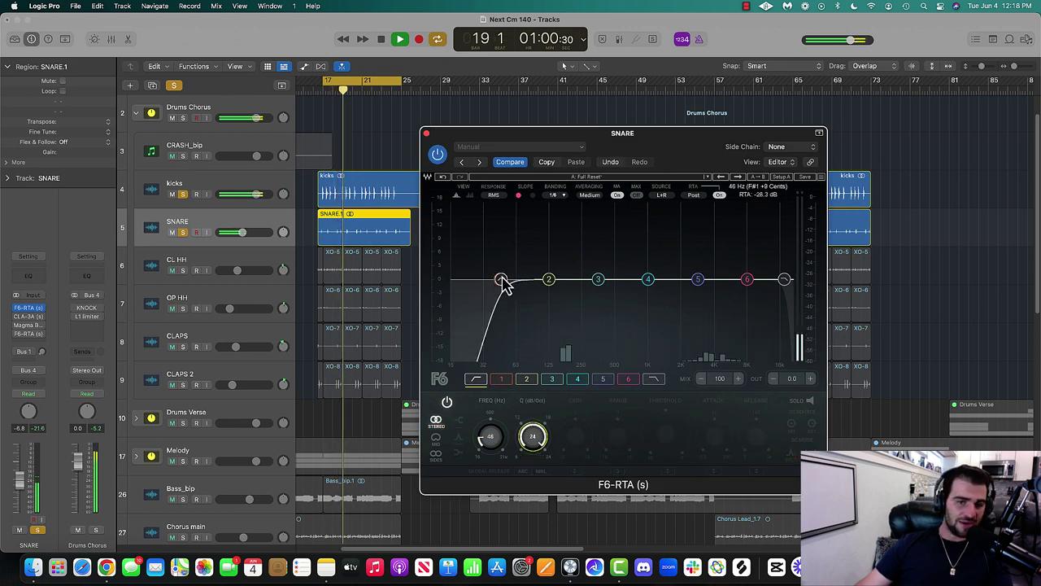
pyautogui.moveTo(502, 281); pyautogui.dragTo(580, 279)
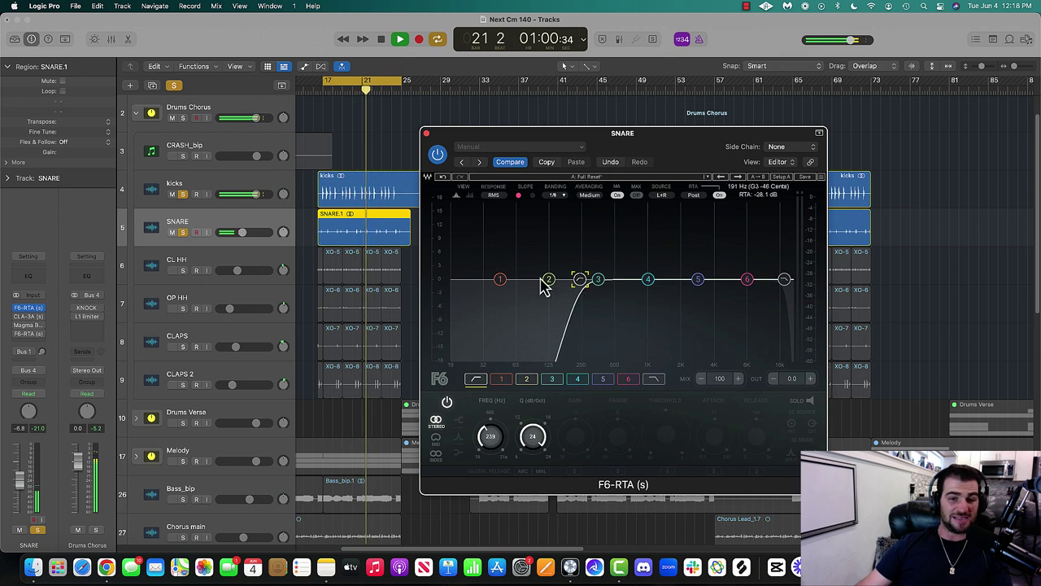
# - Sweep band 1 of the snare EQ with a narrow boost, then set it to about 410 Hz, Q 9.3 and -1.8 dB gain
pyautogui.moveTo(500, 279); pyautogui.dragTo(597, 246)
pyautogui.moveTo(532, 439); pyautogui.dragTo(533, 419)
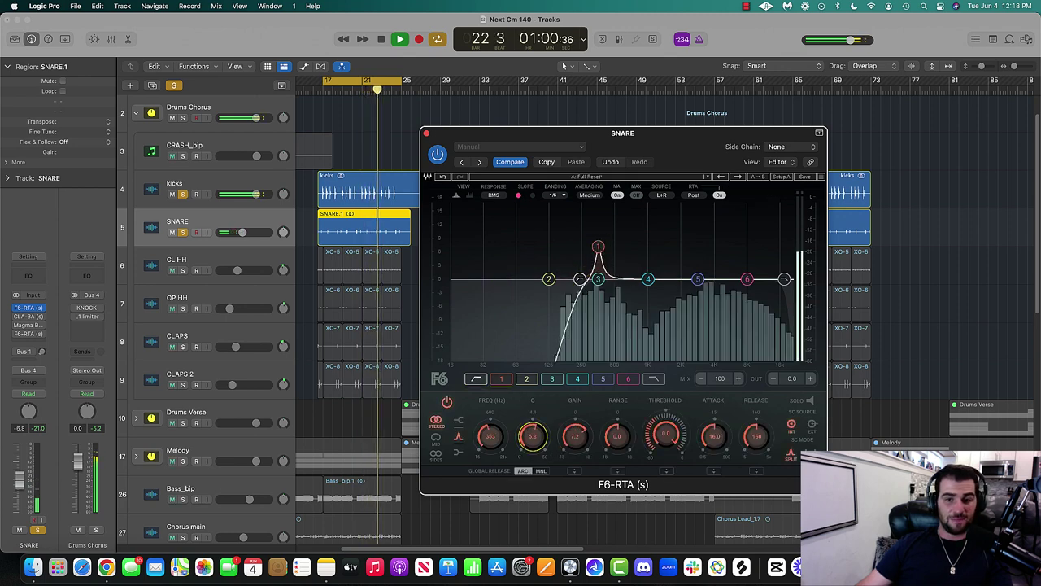
pyautogui.moveTo(597, 247); pyautogui.dragTo(595, 227)
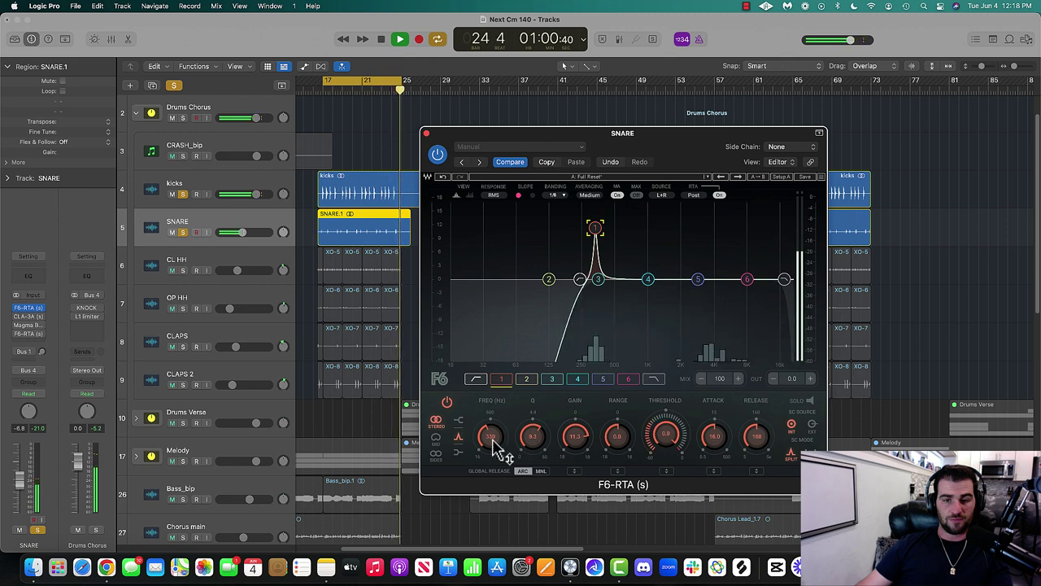
pyautogui.moveTo(498, 450); pyautogui.dragTo(498, 440)
pyautogui.moveTo(490, 437); pyautogui.dragTo(500, 441)
pyautogui.moveTo(585, 441); pyautogui.dragTo(584, 500)
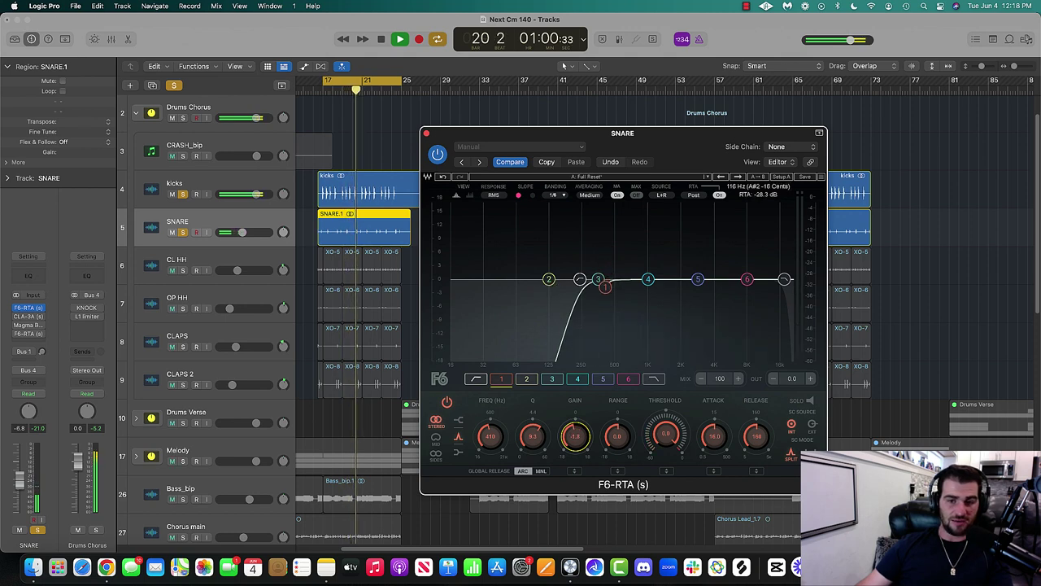
# - Sweep band 2 of the snare EQ with a narrow boost, then set it to a small cut just above band 1's frequency
pyautogui.moveTo(549, 279); pyautogui.dragTo(611, 271)
pyautogui.moveTo(532, 437); pyautogui.dragTo(581, 447)
pyautogui.moveTo(481, 433); pyautogui.dragTo(486, 423)
pyautogui.moveTo(538, 446); pyautogui.dragTo(576, 442)
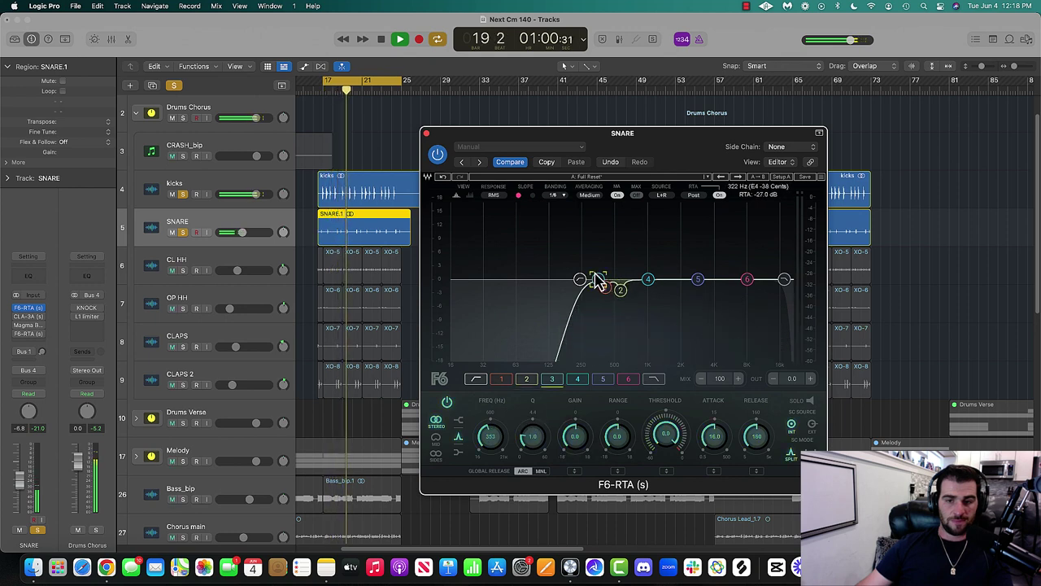
# - Sweep band 3 of the snare EQ with a boost, then set it to about 1377 Hz, Q 2.2 and -3.0 dB gain
pyautogui.moveTo(604, 282); pyautogui.dragTo(643, 258)
pyautogui.moveTo(533, 436); pyautogui.dragTo(558, 414)
pyautogui.moveTo(492, 444); pyautogui.dragTo(543, 467)
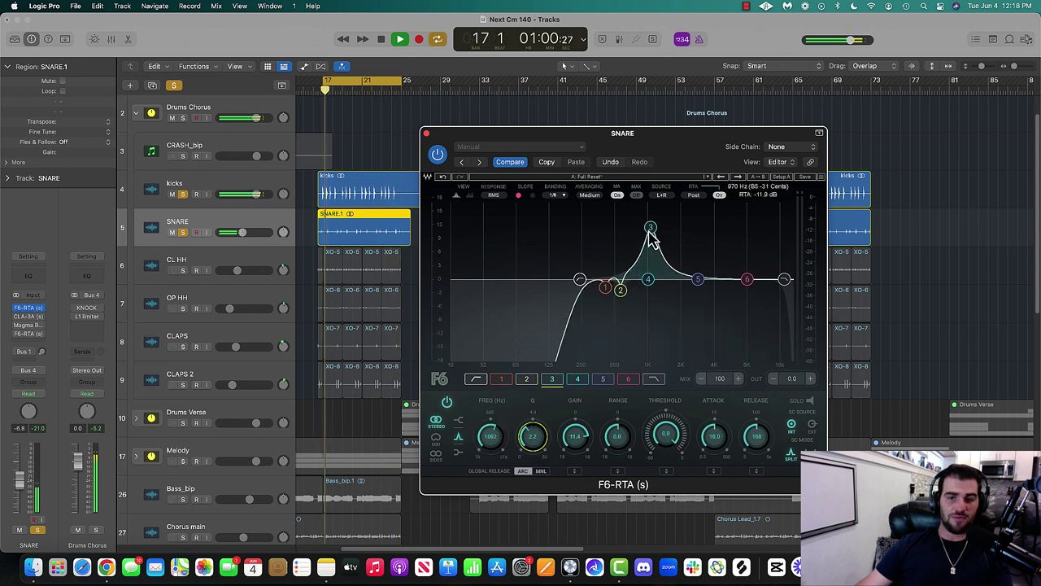
pyautogui.moveTo(650, 228); pyautogui.dragTo(664, 229)
pyautogui.moveTo(575, 431); pyautogui.dragTo(588, 506)
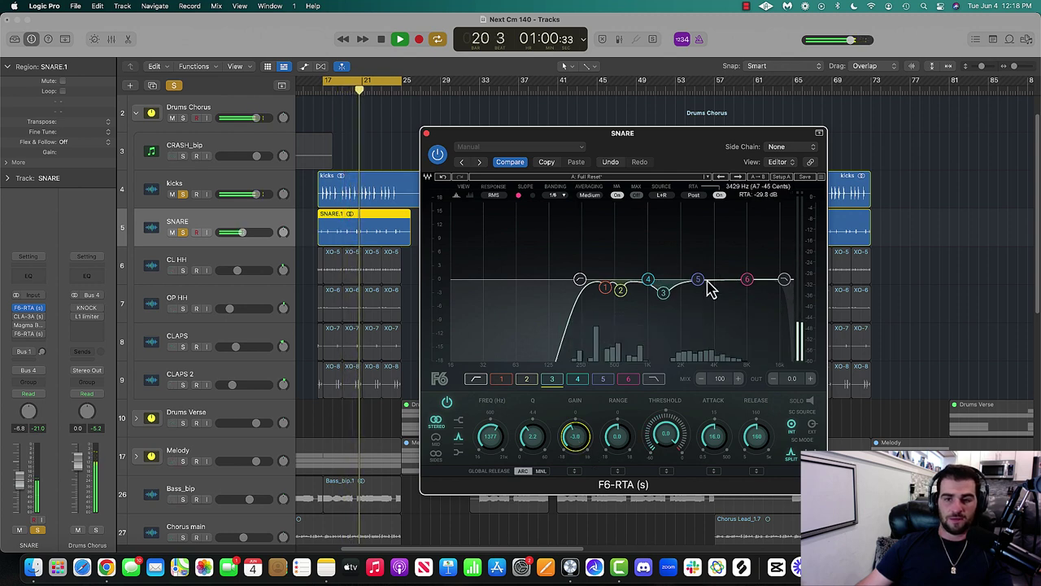
# - Sweep band 5 of the snare EQ with a narrow boost at Q 6.4, then set it to a slight cut around 3.4 kHz
pyautogui.moveTo(697, 279); pyautogui.dragTo(697, 265)
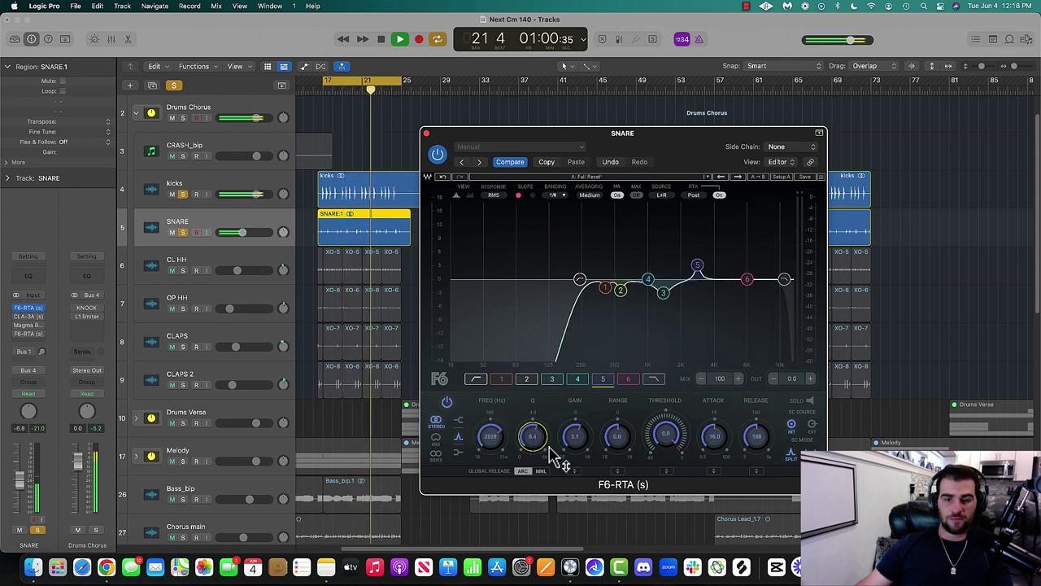
pyautogui.moveTo(574, 437); pyautogui.dragTo(575, 407)
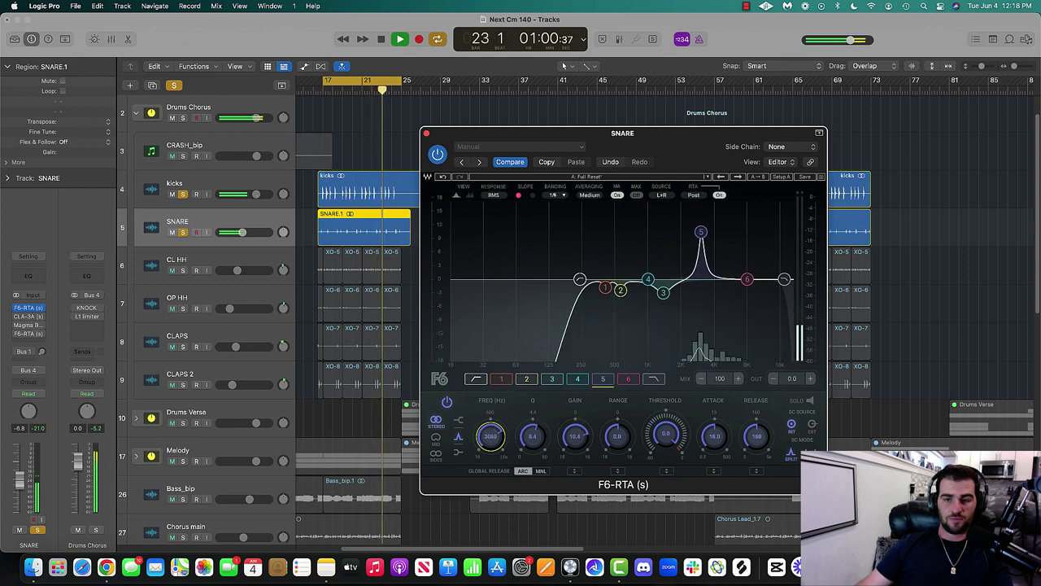
pyautogui.moveTo(493, 446)
pyautogui.mouseDown()
pyautogui.moveTo(492, 432)
pyautogui.moveTo(490, 447)
pyautogui.mouseUp()
pyautogui.moveTo(574, 437); pyautogui.dragTo(575, 470)
# - Try a boost on band 6 of the snare EQ, then set it to 8000 Hz, Q 2.8 and about -0.3 dB gain
pyautogui.moveTo(747, 279); pyautogui.dragTo(742, 245)
pyautogui.moveTo(534, 437); pyautogui.dragTo(534, 425)
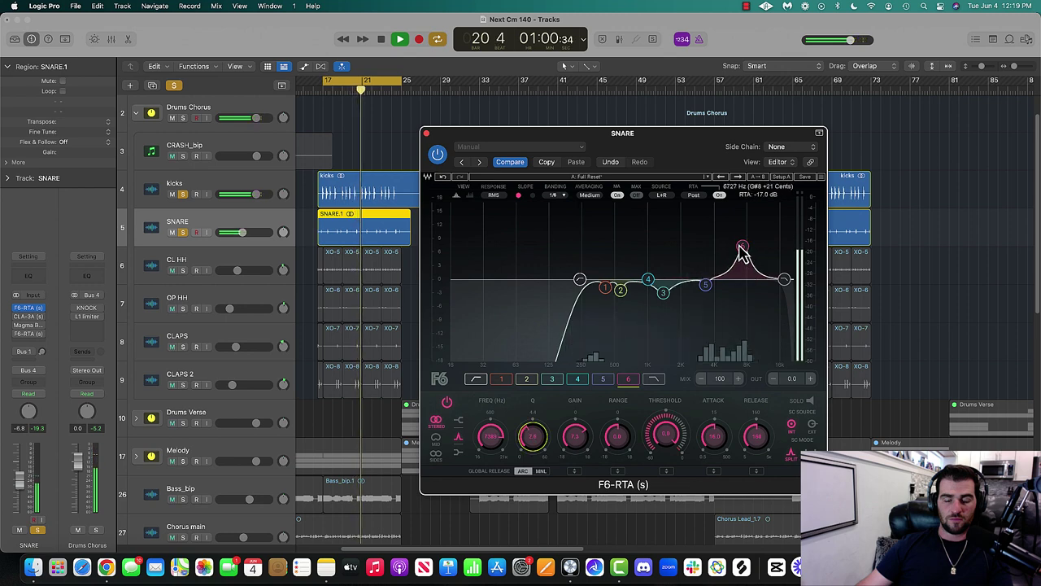
pyautogui.moveTo(743, 246); pyautogui.dragTo(745, 278)
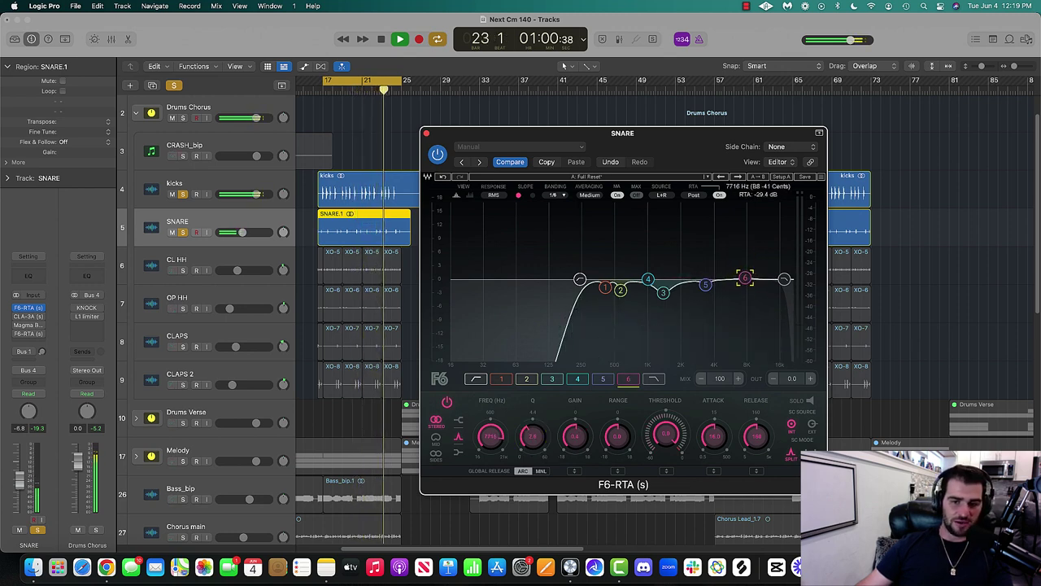
pyautogui.moveTo(745, 277); pyautogui.dragTo(747, 279)
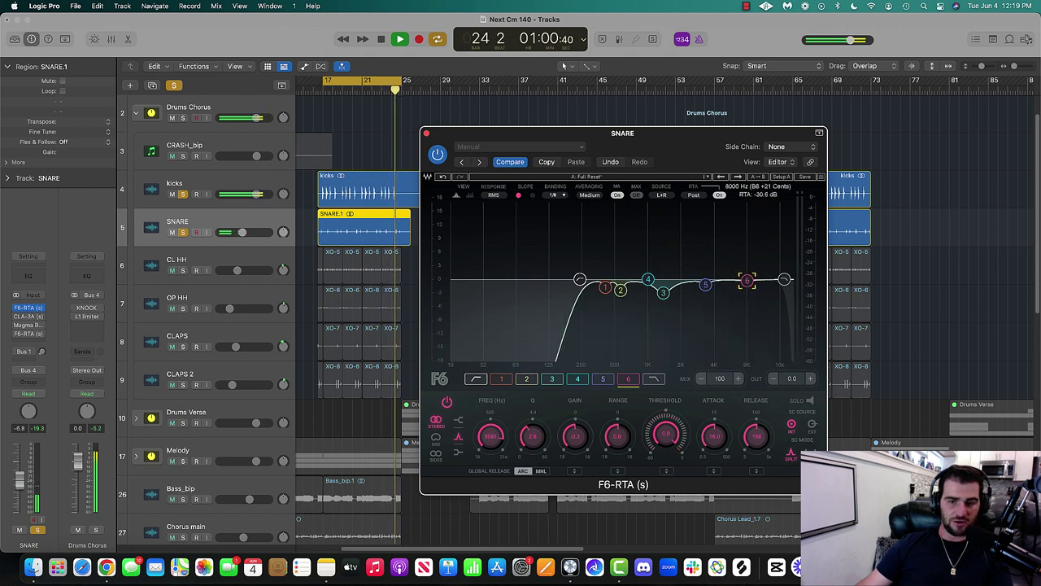
# - Set the snare EQ's low-pass filter to about 13.1 kHz with a 24 dB/Oct slope
pyautogui.click(784, 280)
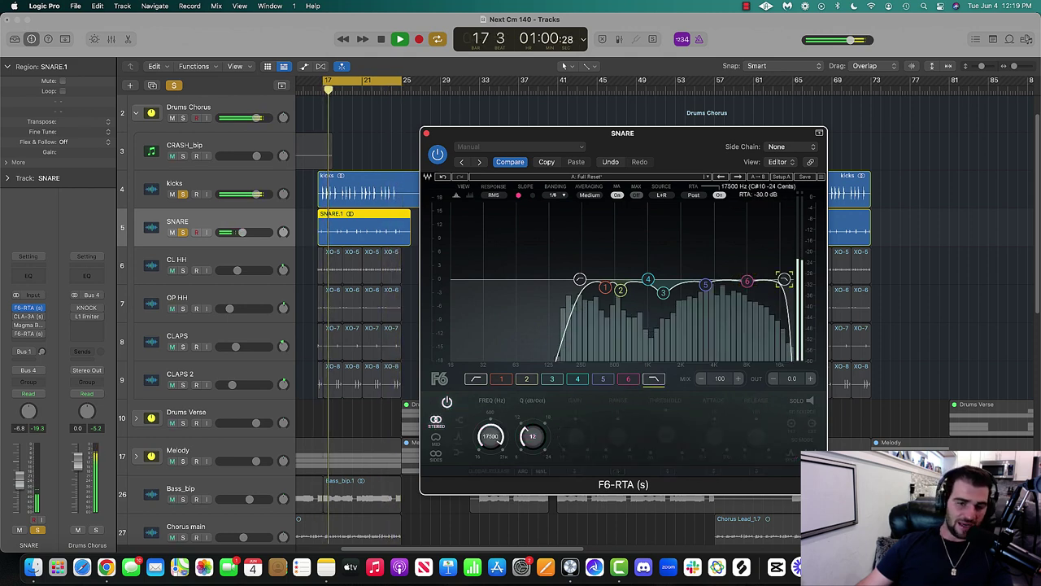
pyautogui.moveTo(785, 280); pyautogui.dragTo(765, 280)
pyautogui.moveTo(549, 443); pyautogui.dragTo(549, 423)
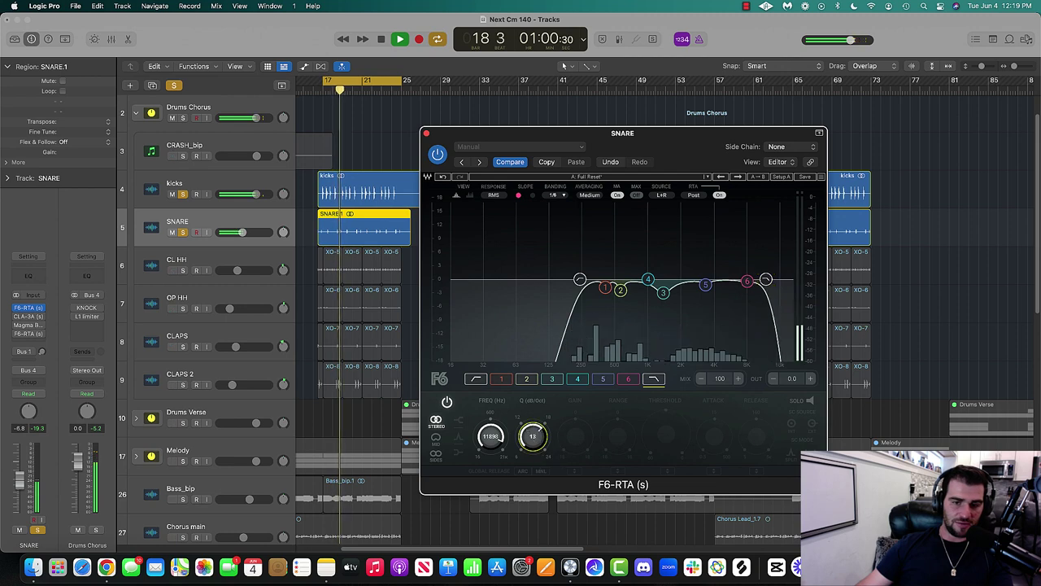
pyautogui.moveTo(766, 280)
pyautogui.mouseDown()
pyautogui.moveTo(711, 280)
pyautogui.moveTo(771, 280)
pyautogui.mouseUp()
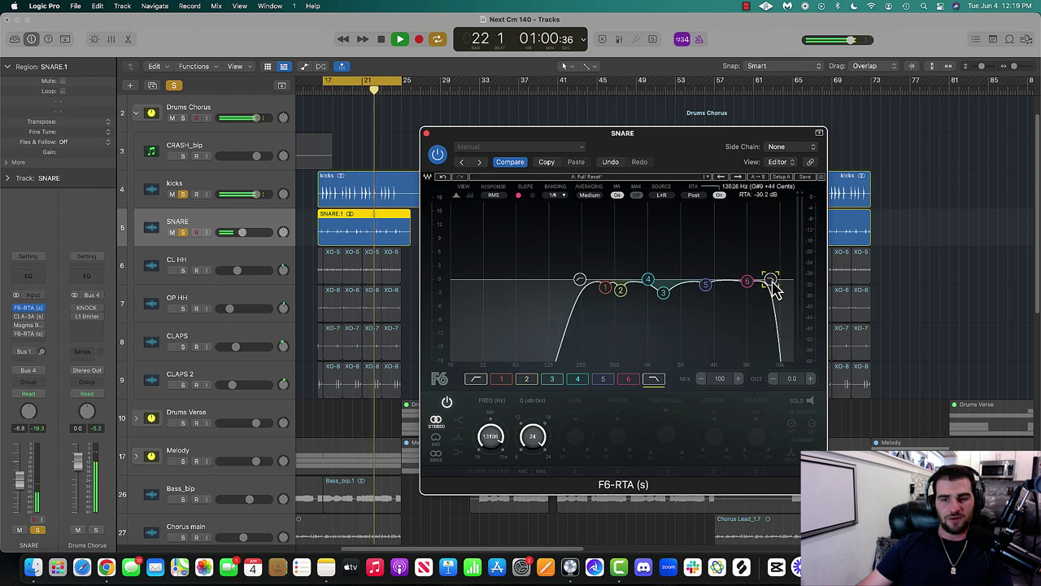
# - Compare the snare with its EQ bypassed and re-enabled, then stop playback and close the plug-in
pyautogui.click(438, 156)
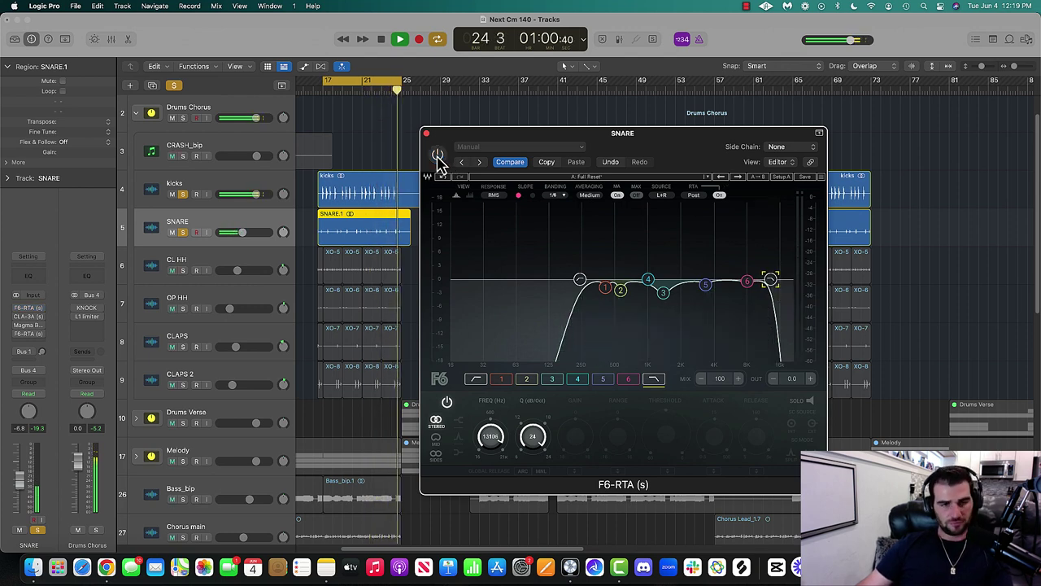
pyautogui.click(438, 156)
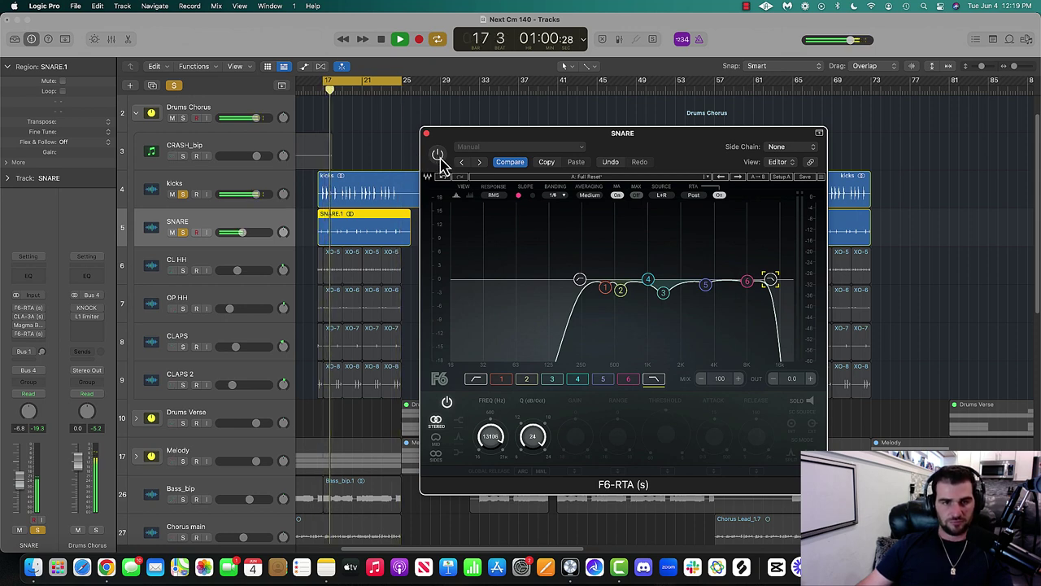
pyautogui.click(439, 156)
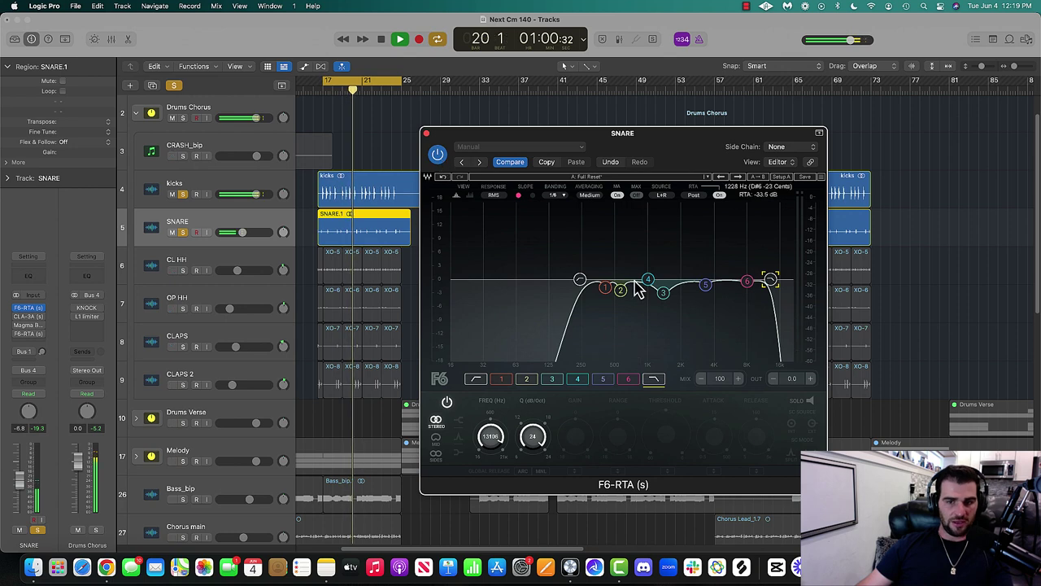
pyautogui.press('space')
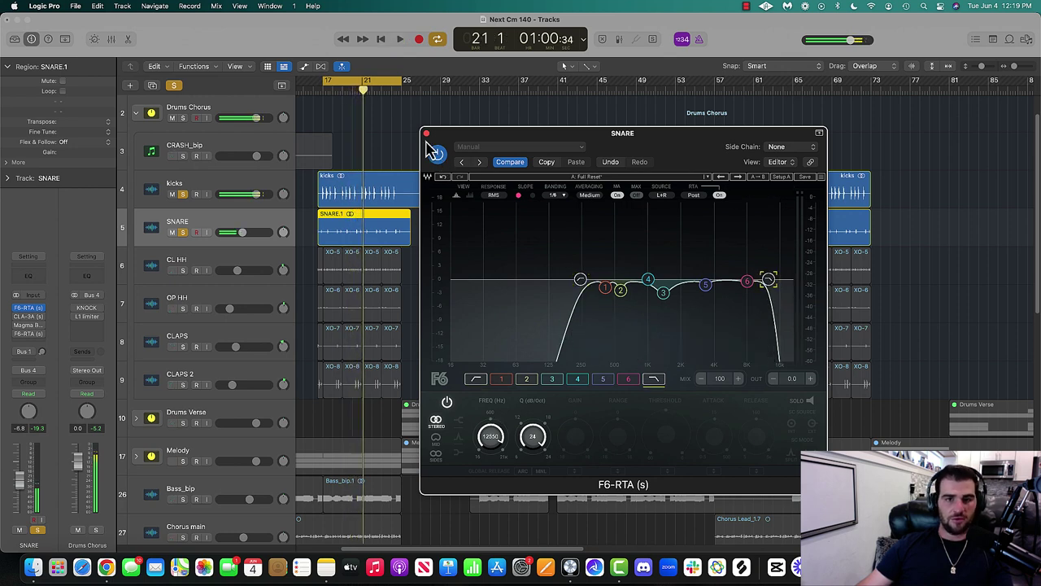
pyautogui.press('super+w')
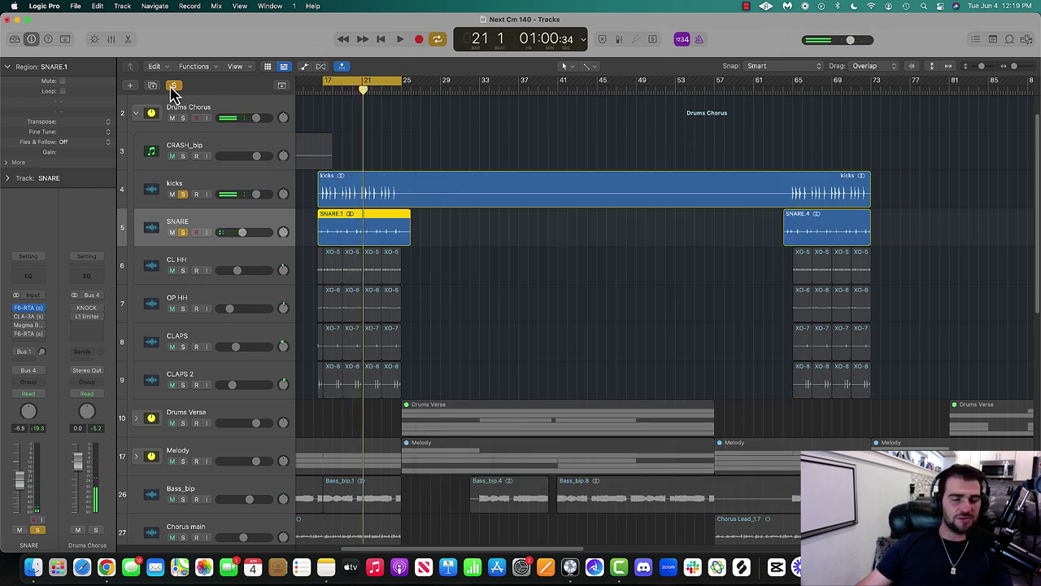
# - Clear the kicks and snare solos, then select and solo the Bass_bip track with its plug-ins bypassed
pyautogui.click(173, 86)
pyautogui.scroll(-5, 274, 204)
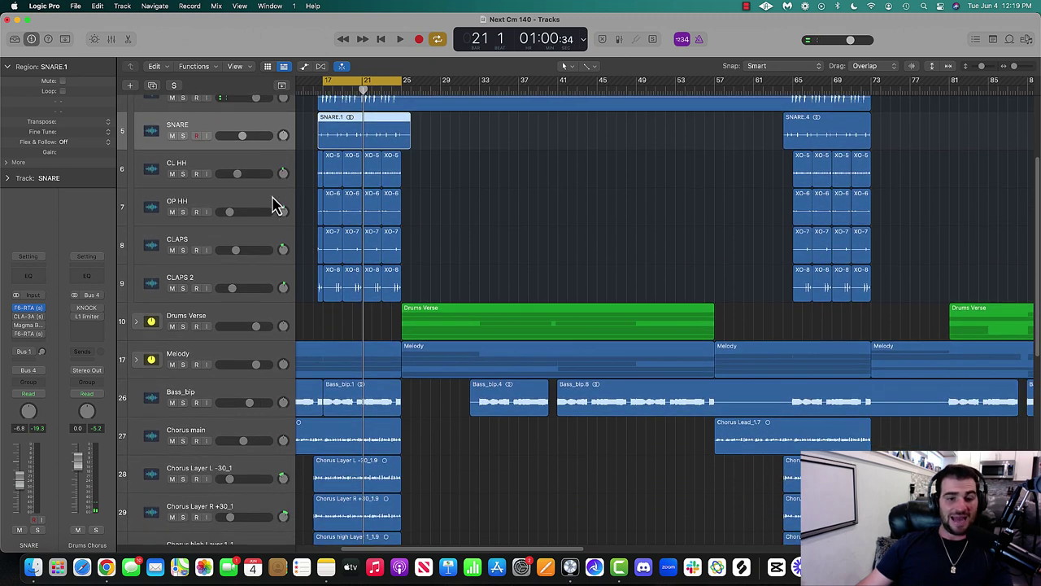
pyautogui.click(202, 345)
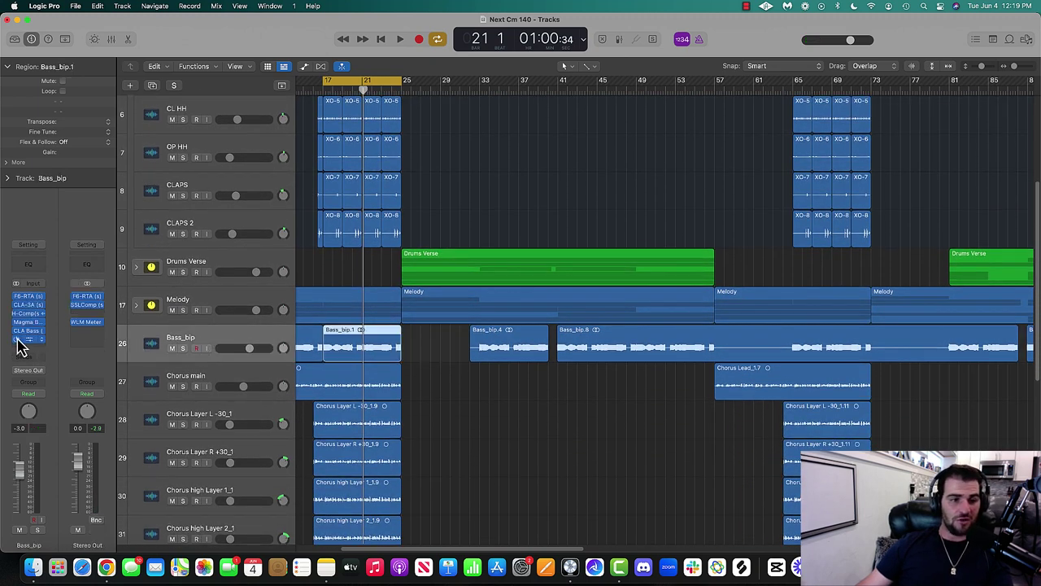
pyautogui.click(183, 348)
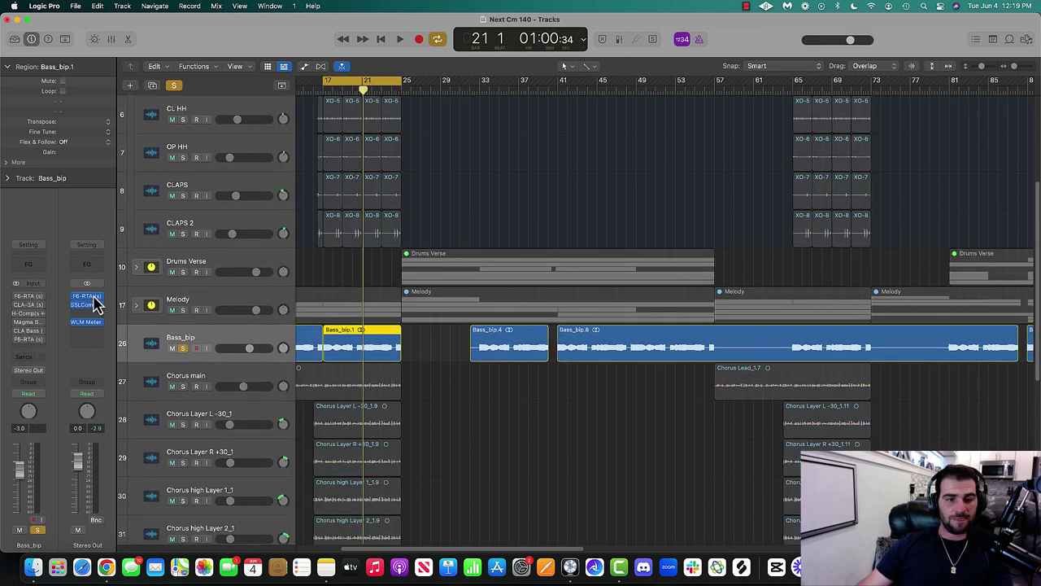
# - Replace the F6-RTA in the first plug-in slot of Bass_bip with a fresh stereo F6-RTA
pyautogui.click(43, 299)
pyautogui.click(33, 302)
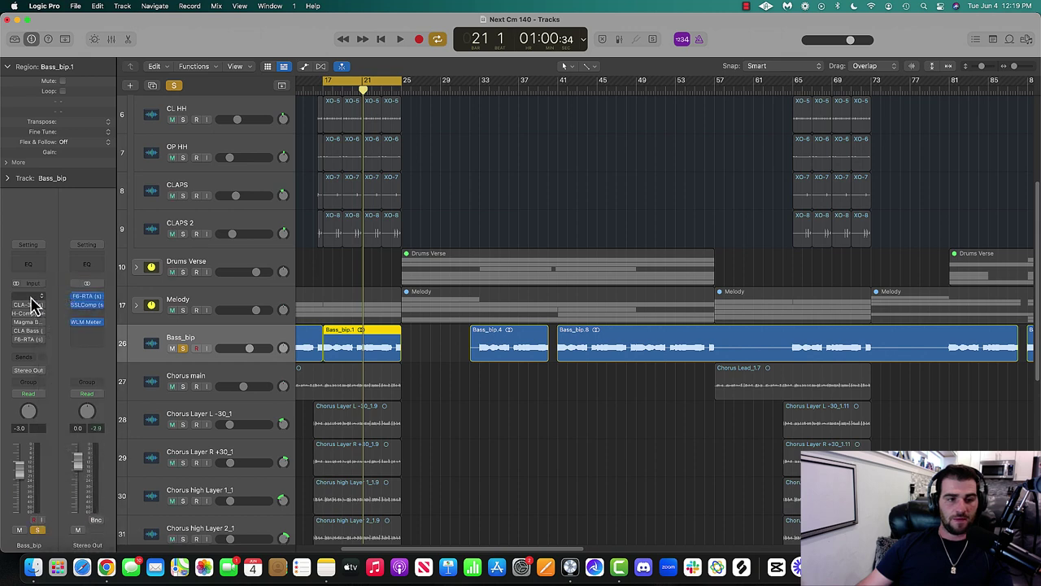
pyautogui.click(34, 305)
pyautogui.click(96, 322)
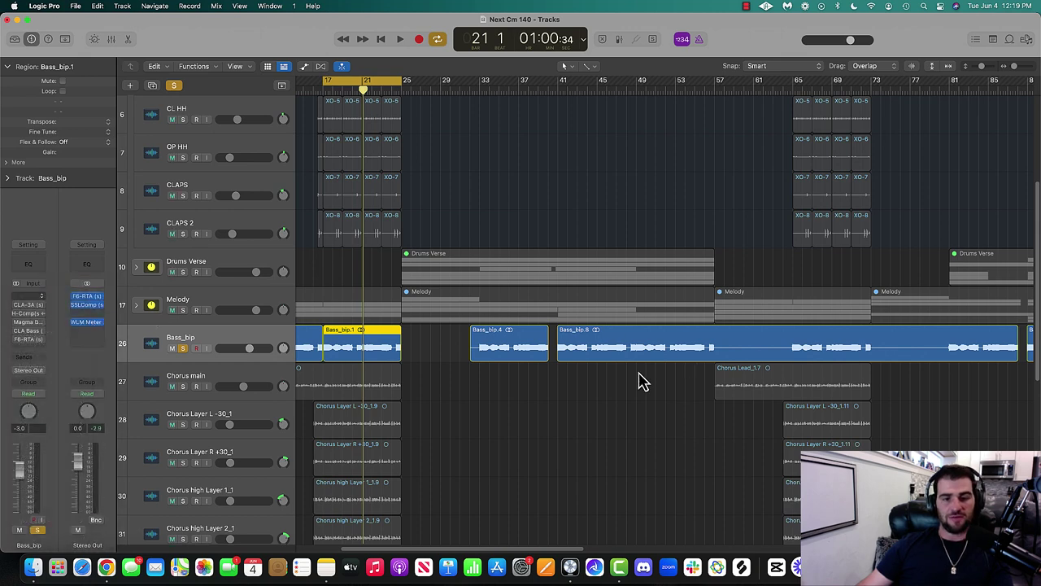
# - Play the loop and set the bass EQ's low-pass filter to about 314 Hz and its high-pass to about 39 Hz, both at 24 dB/Oct
pyautogui.press('space')
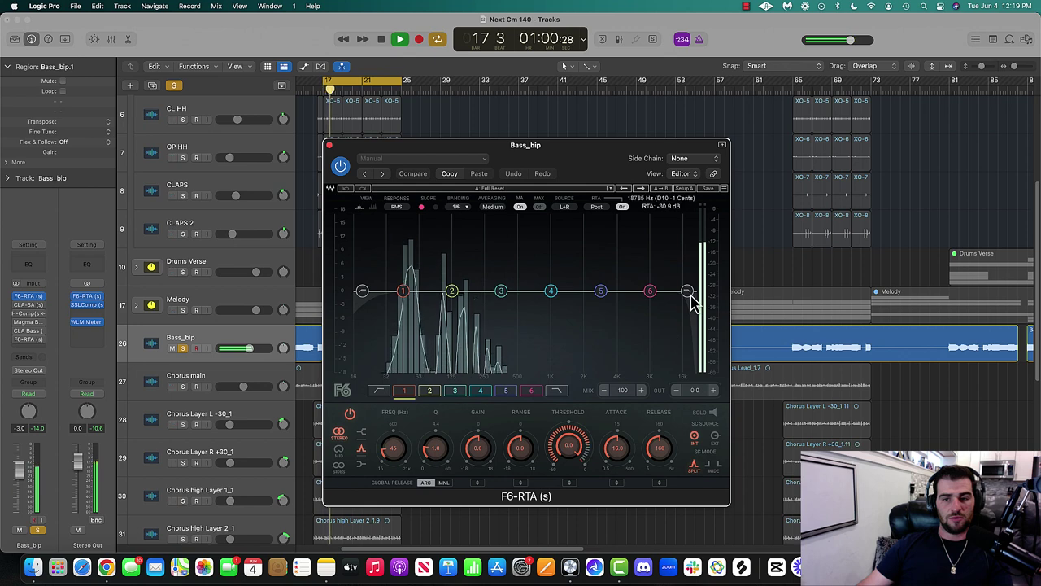
pyautogui.moveTo(691, 299); pyautogui.dragTo(521, 291)
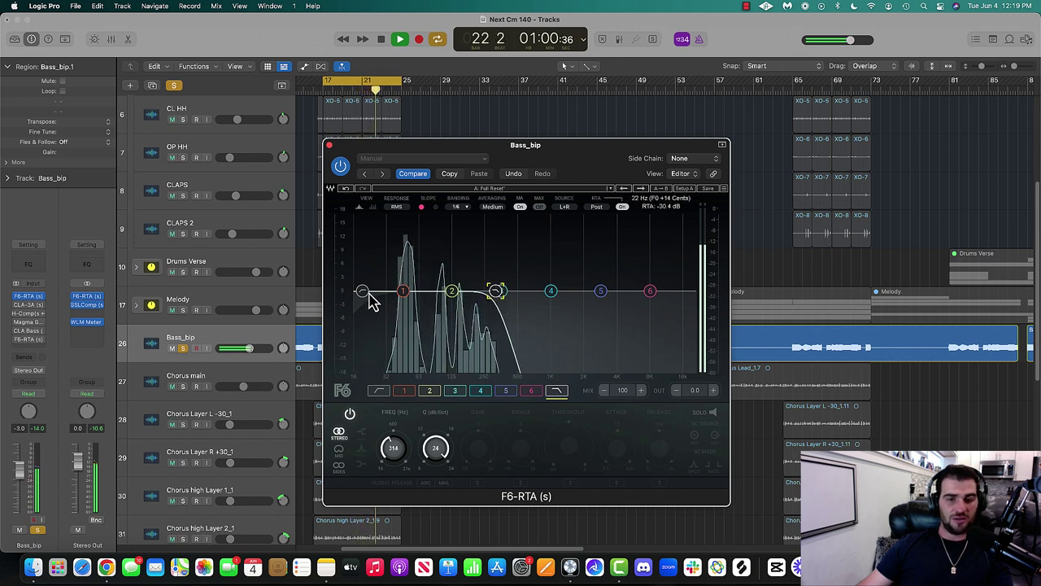
pyautogui.moveTo(453, 471); pyautogui.dragTo(453, 451)
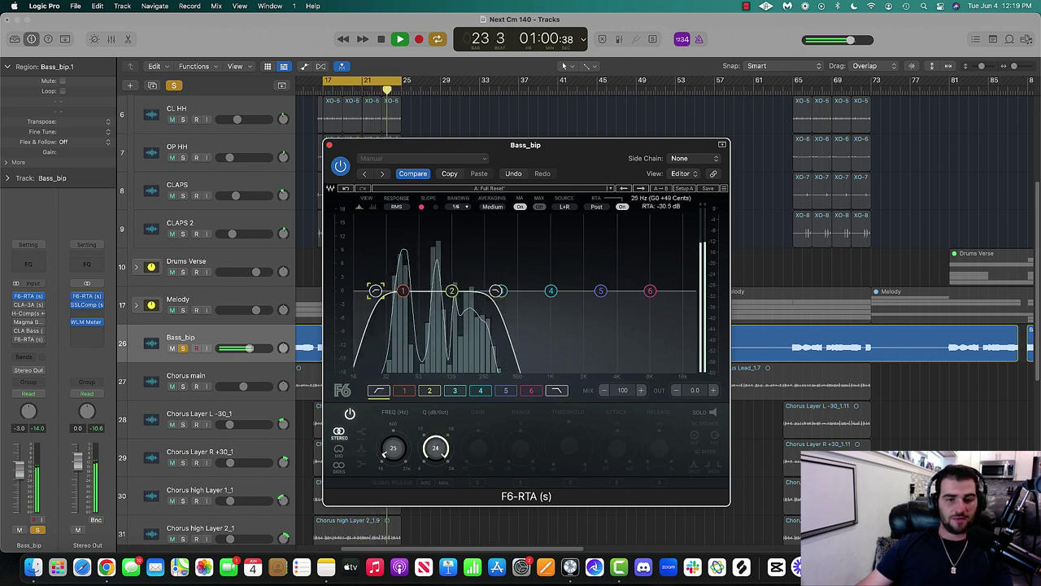
pyautogui.moveTo(393, 291); pyautogui.dragTo(397, 291)
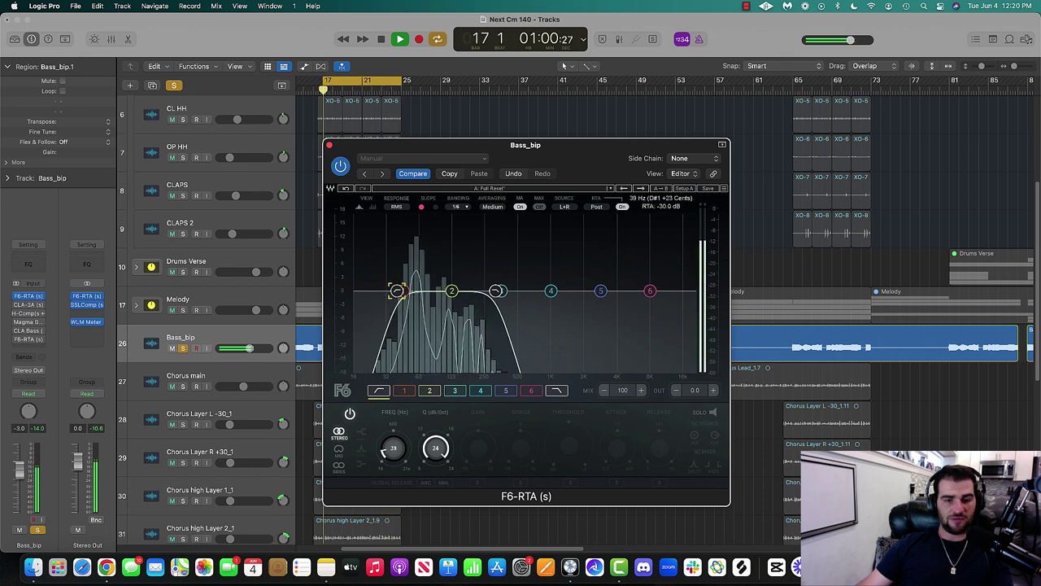
# - Sweep narrow boosts on the bass EQ, then set band 1 to about 60 Hz, +0.4 dB and band 2 to 133 Hz, Q 10.8, -1.4 dB
pyautogui.click(408, 293)
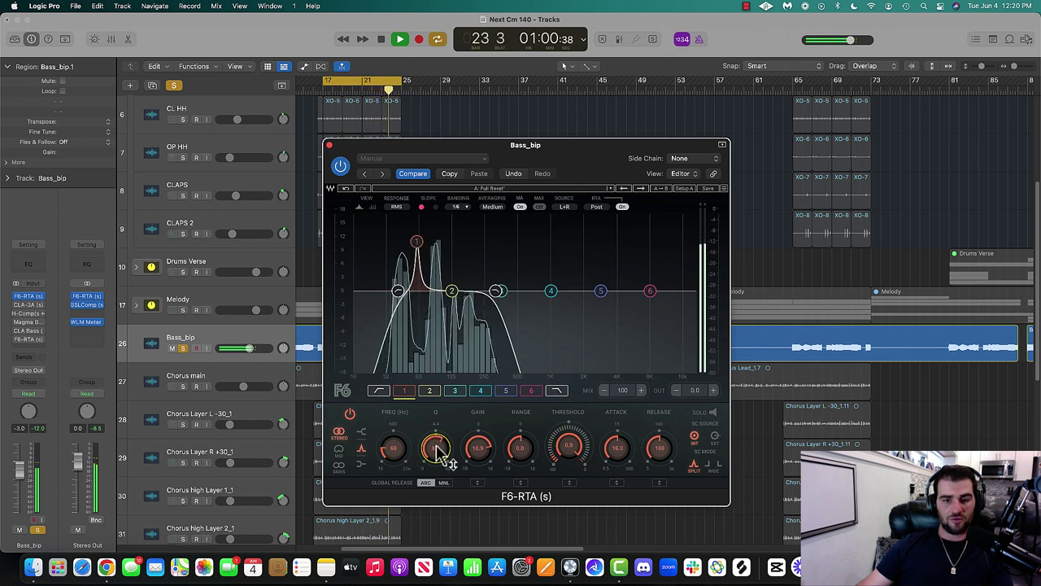
pyautogui.moveTo(478, 447); pyautogui.dragTo(478, 454)
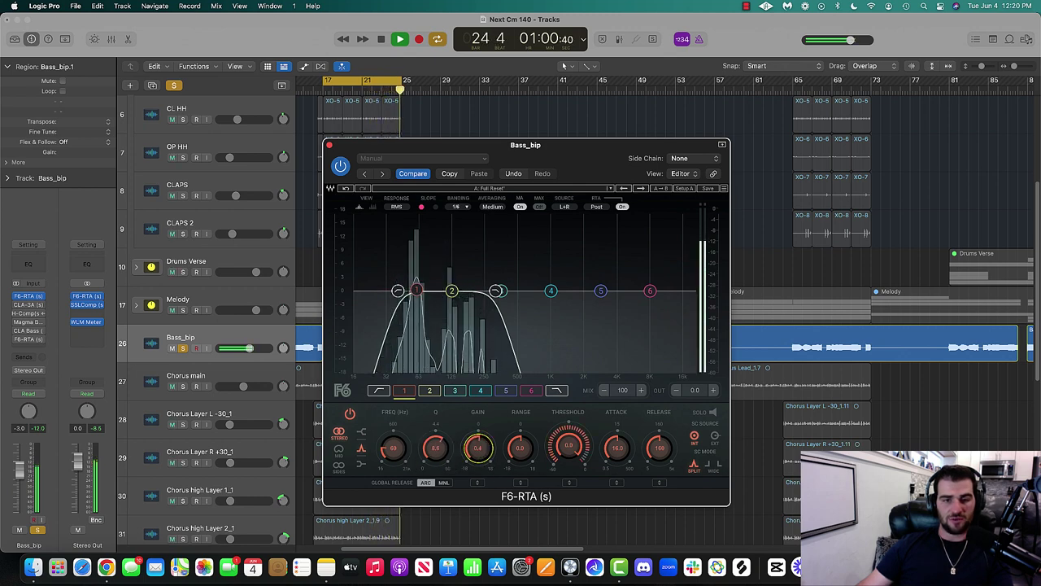
pyautogui.click(451, 290)
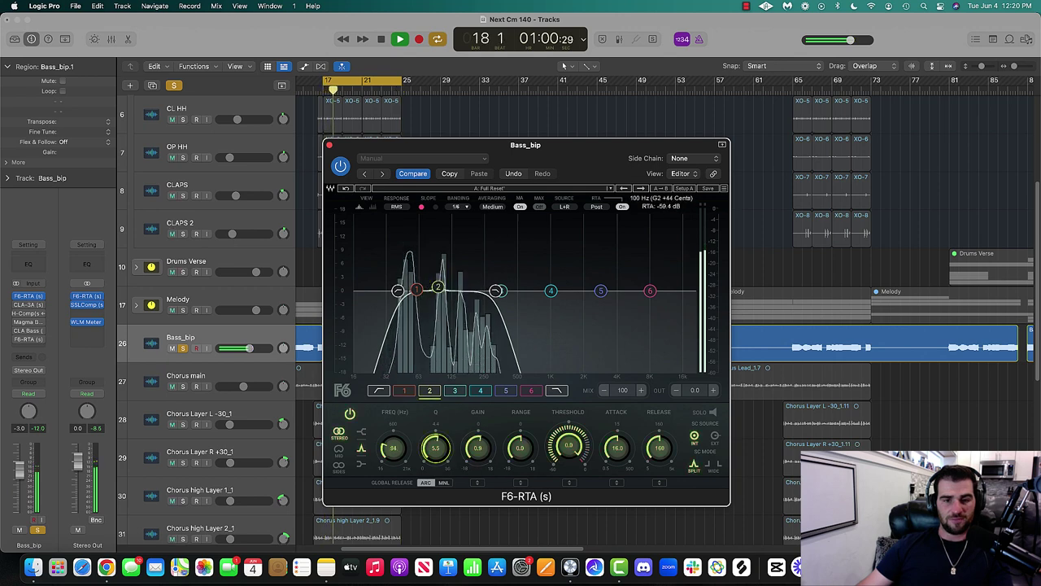
pyautogui.moveTo(435, 447)
pyautogui.mouseDown()
pyautogui.moveTo(436, 438)
pyautogui.moveTo(394, 453)
pyautogui.moveTo(444, 461)
pyautogui.mouseUp()
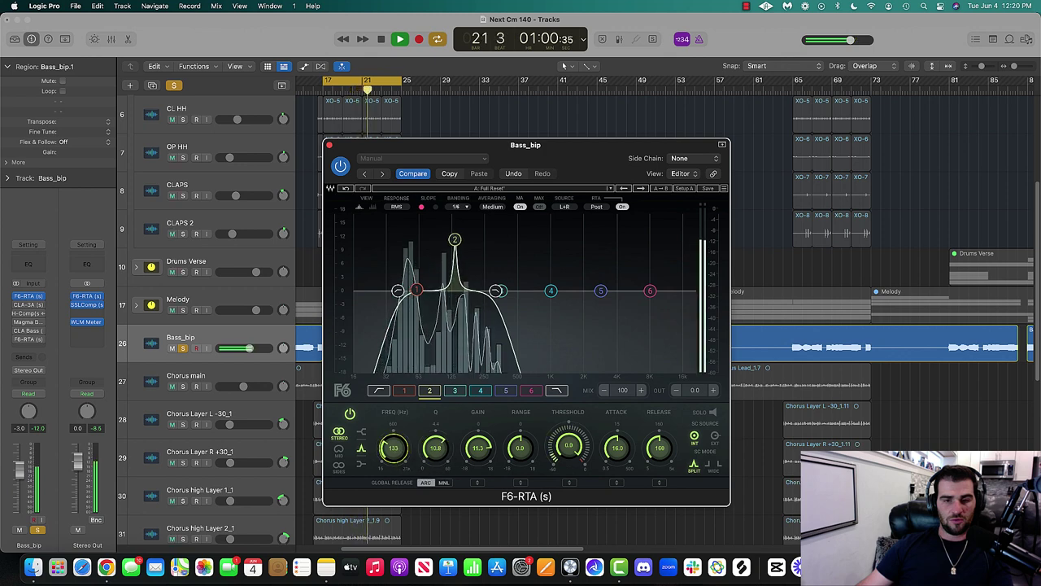
pyautogui.moveTo(462, 459); pyautogui.dragTo(462, 472)
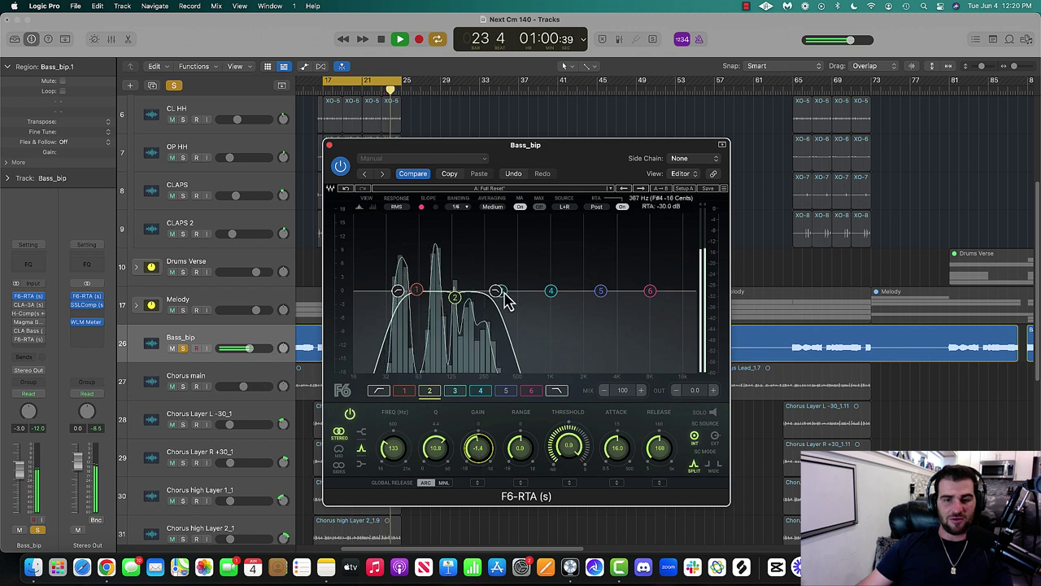
# - Sweep band 3 of the bass EQ with a narrow boost, then set it to about 215 Hz, Q 15.1 and -1.9 dB gain
pyautogui.moveTo(505, 295); pyautogui.dragTo(478, 286)
pyautogui.moveTo(436, 449); pyautogui.dragTo(439, 472)
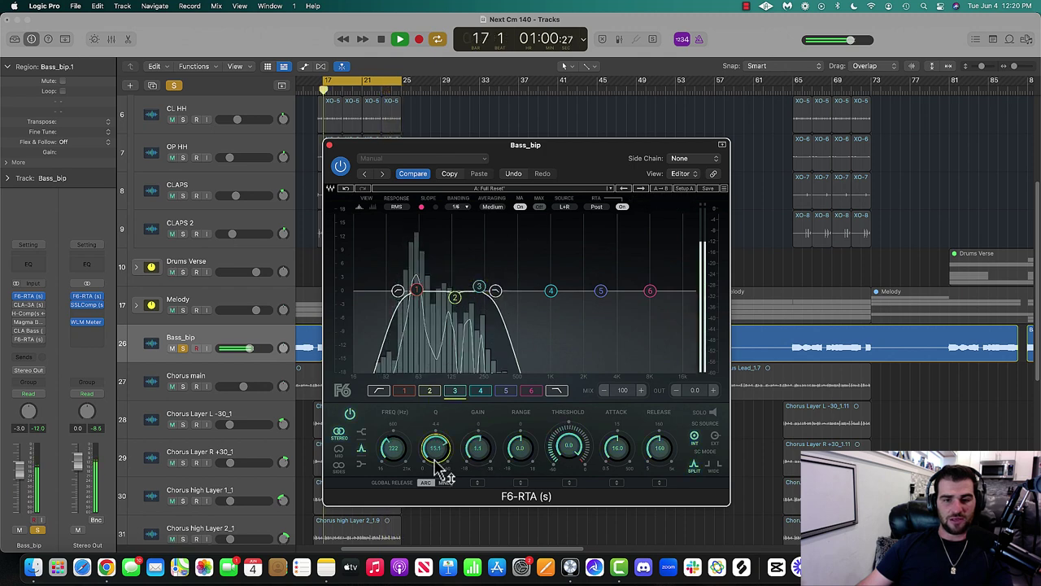
pyautogui.moveTo(480, 296); pyautogui.dragTo(472, 282)
pyautogui.moveTo(468, 231); pyautogui.dragTo(481, 275)
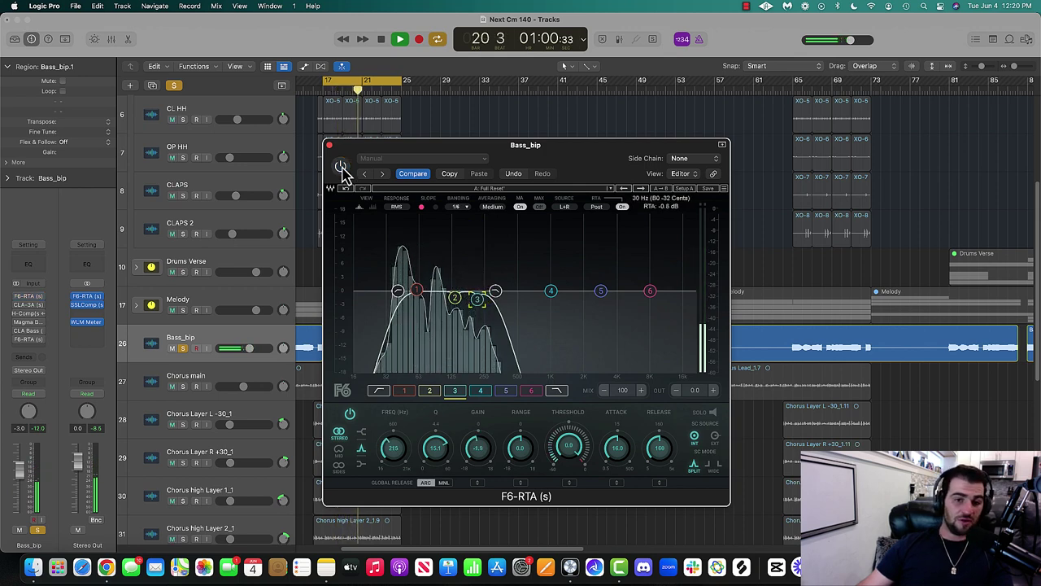
# - Raise the Bass_bip track volume to 0.0 dB with its EQ bypassed, then re-enable the EQ
pyautogui.rightClick(271, 364)
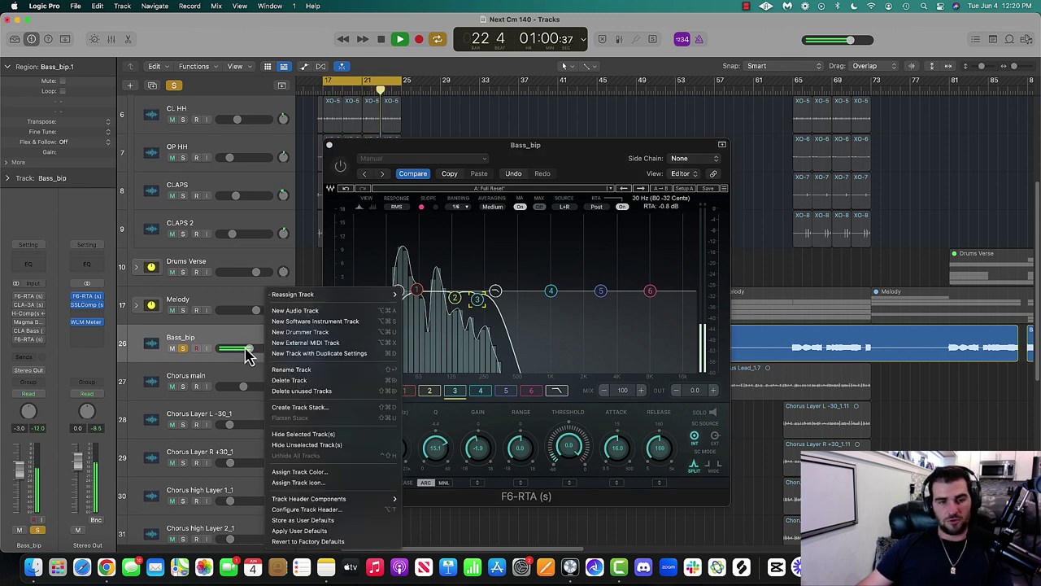
pyautogui.click(248, 356)
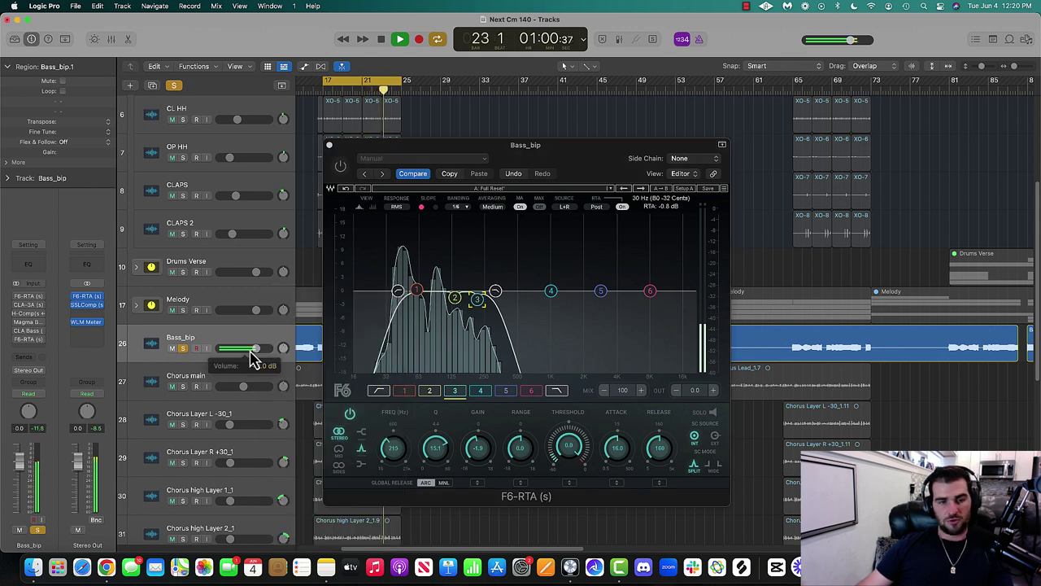
pyautogui.click(340, 167)
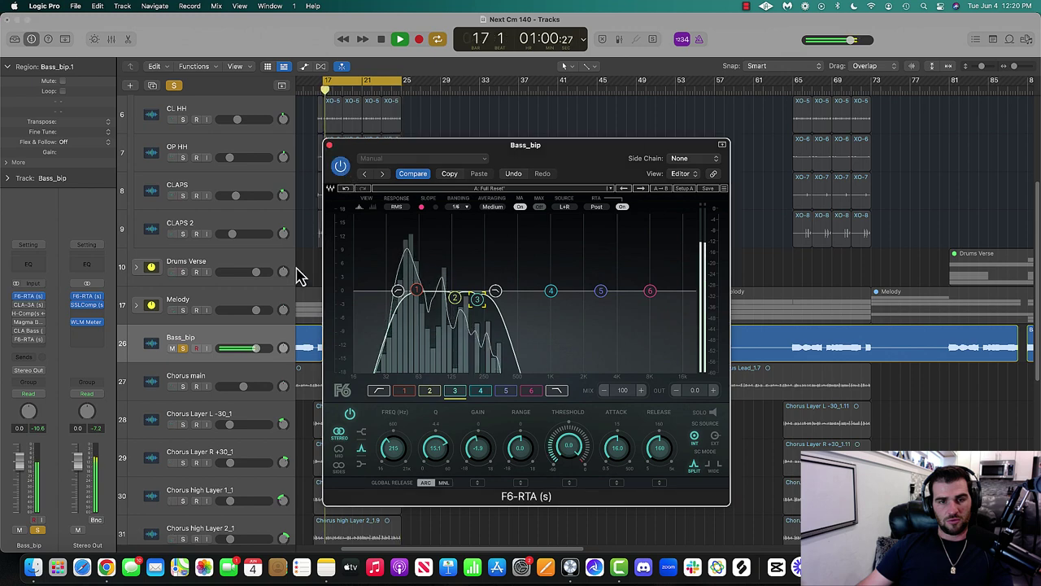
# - Solo kicks and snare alongside the bass, lower the kicks slightly, and set Bass_bip to -4.0 dB and the snare to about -10 dB
pyautogui.scroll(4, 250, 325)
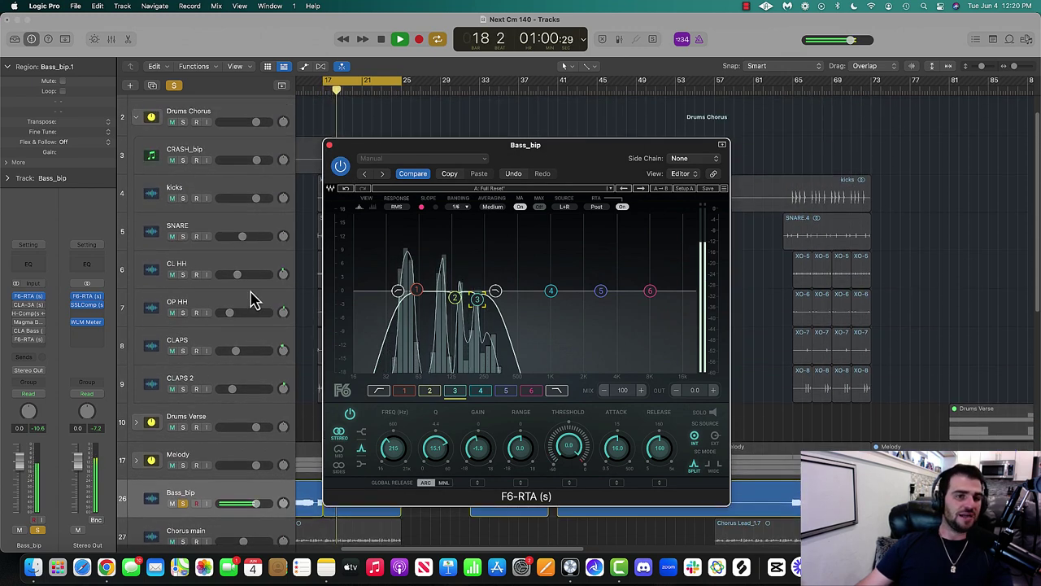
pyautogui.click(183, 198)
pyautogui.click(183, 236)
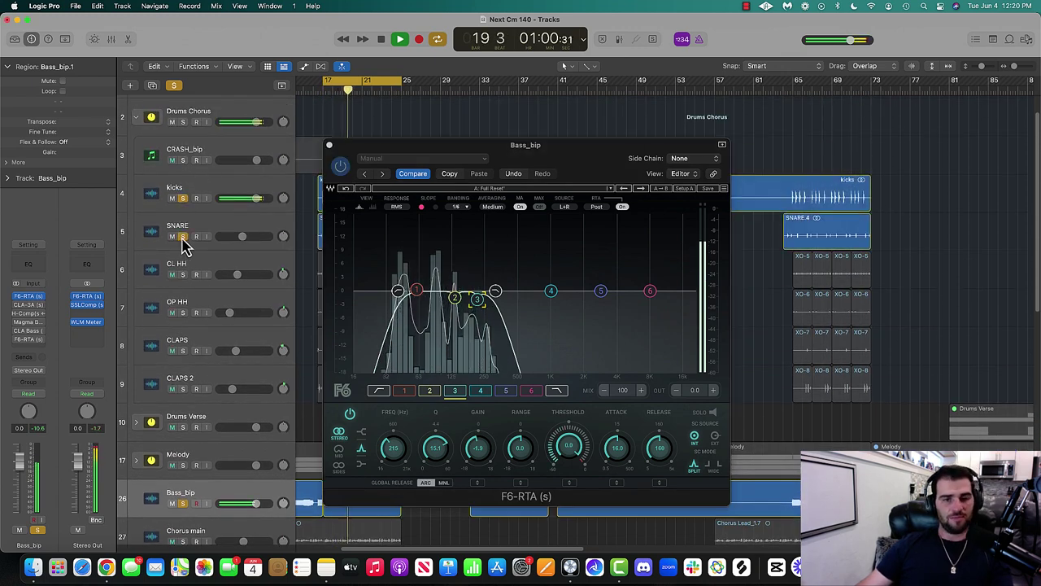
pyautogui.moveTo(257, 198); pyautogui.dragTo(250, 202)
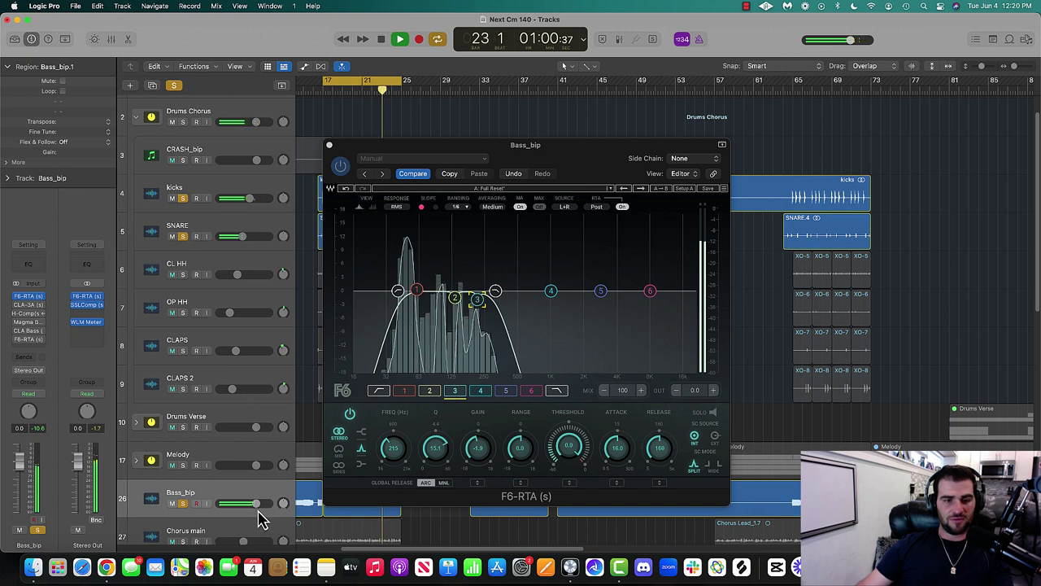
pyautogui.moveTo(256, 505); pyautogui.dragTo(247, 503)
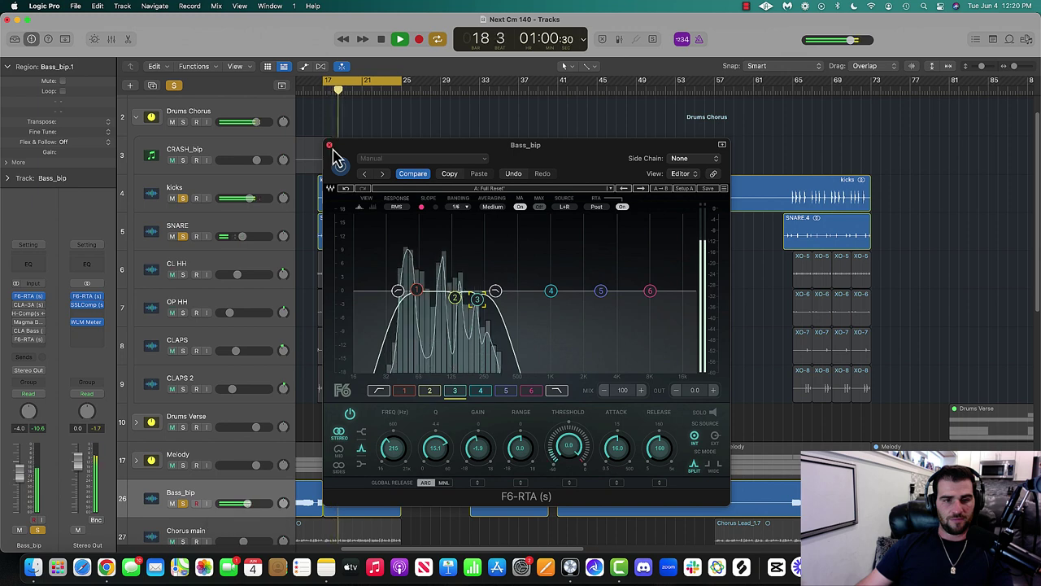
pyautogui.moveTo(277, 249); pyautogui.dragTo(262, 249)
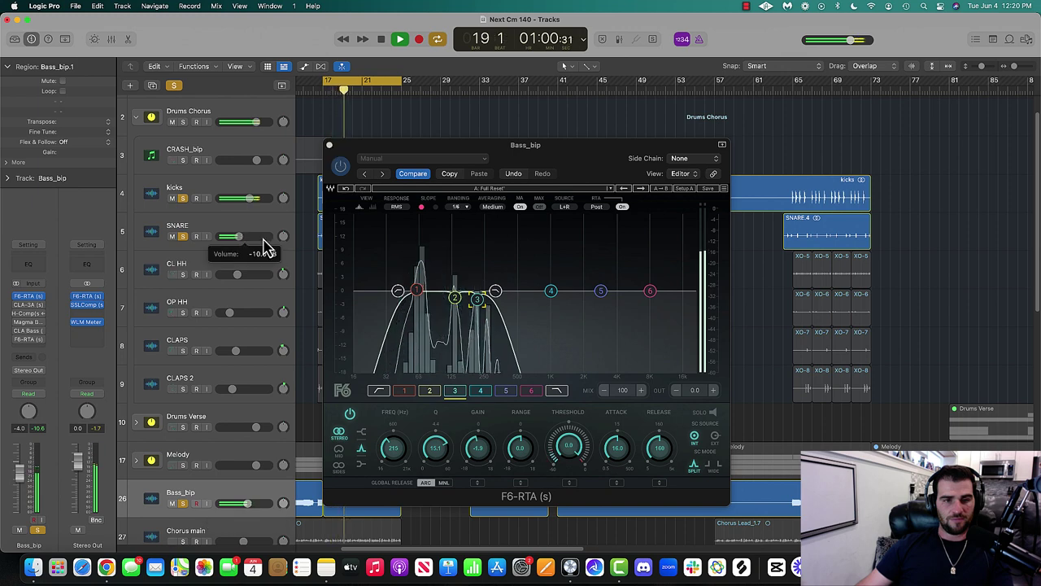
# - Stop playback, close the bass EQ and clear all track solos
pyautogui.click(329, 144)
pyautogui.press('space')
pyautogui.click(458, 247)
pyautogui.scroll(-1, 356, 193)
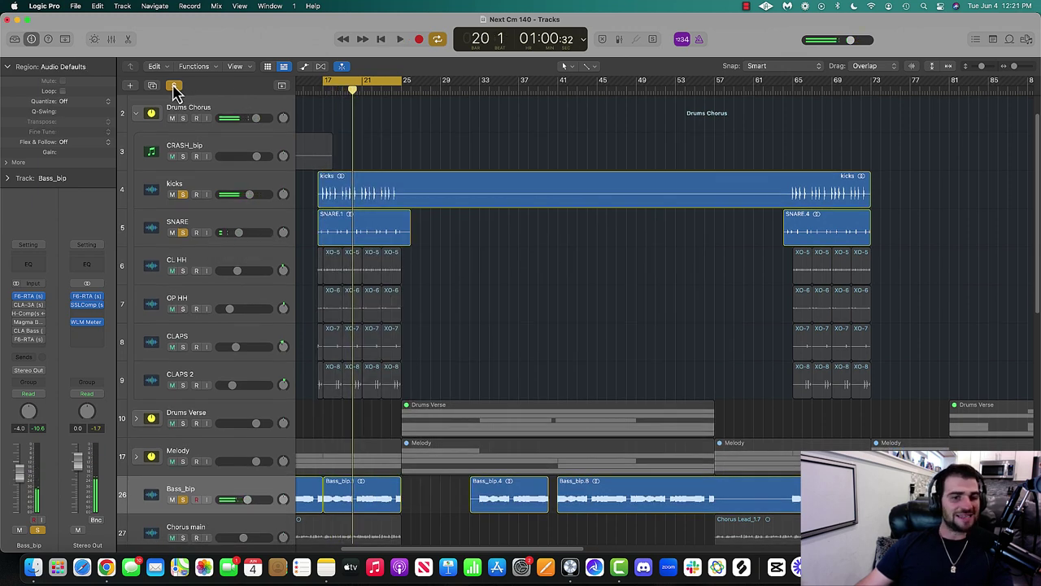
pyautogui.click(173, 85)
# - Expand the Melody stack, solo the Main Sample Cm track with its existing plug-ins bypassed, and play the loop
pyautogui.scroll(-6, 520, 224)
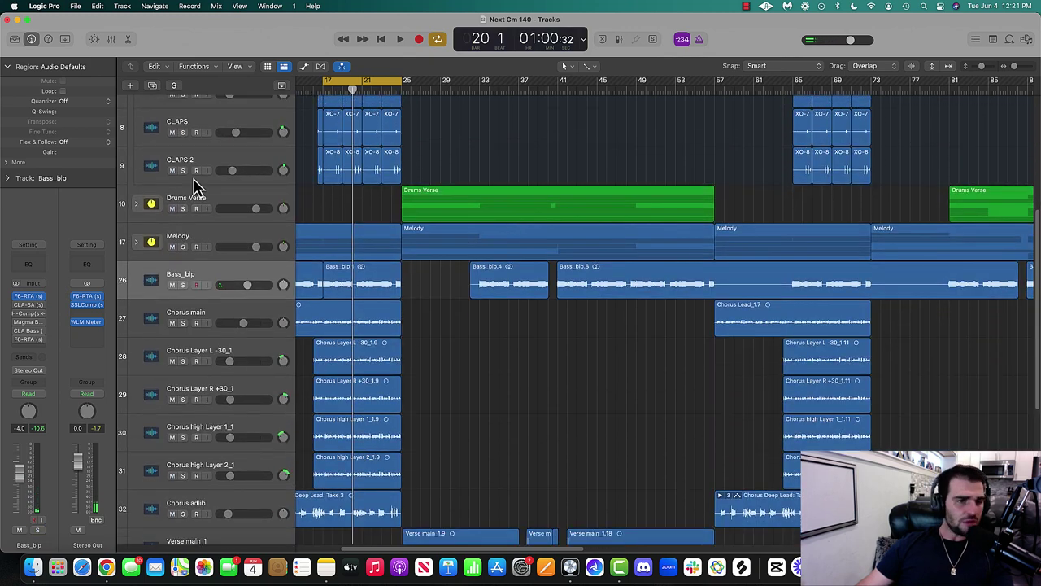
pyautogui.click(207, 241)
pyautogui.click(138, 244)
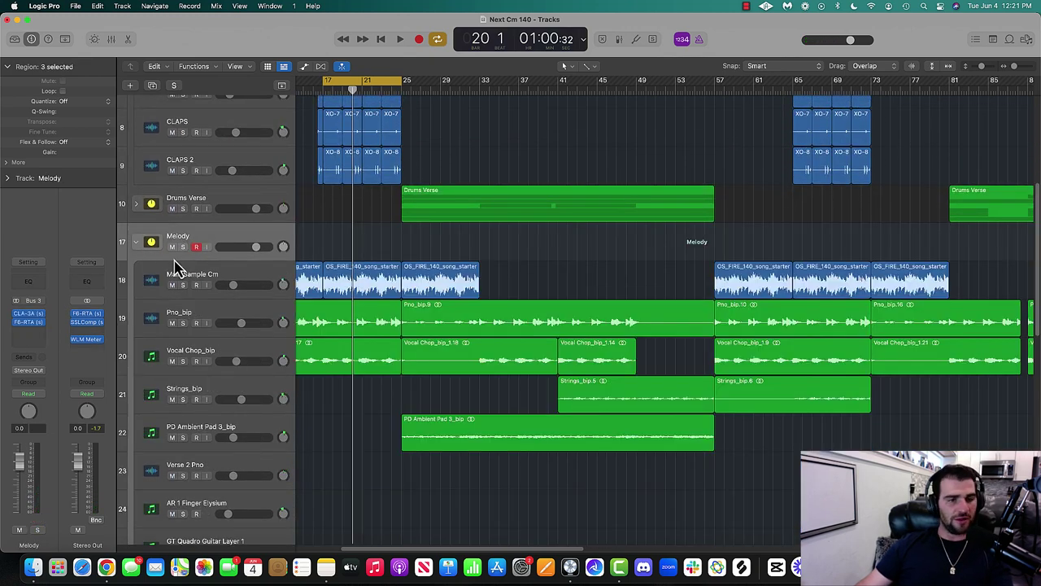
pyautogui.click(204, 280)
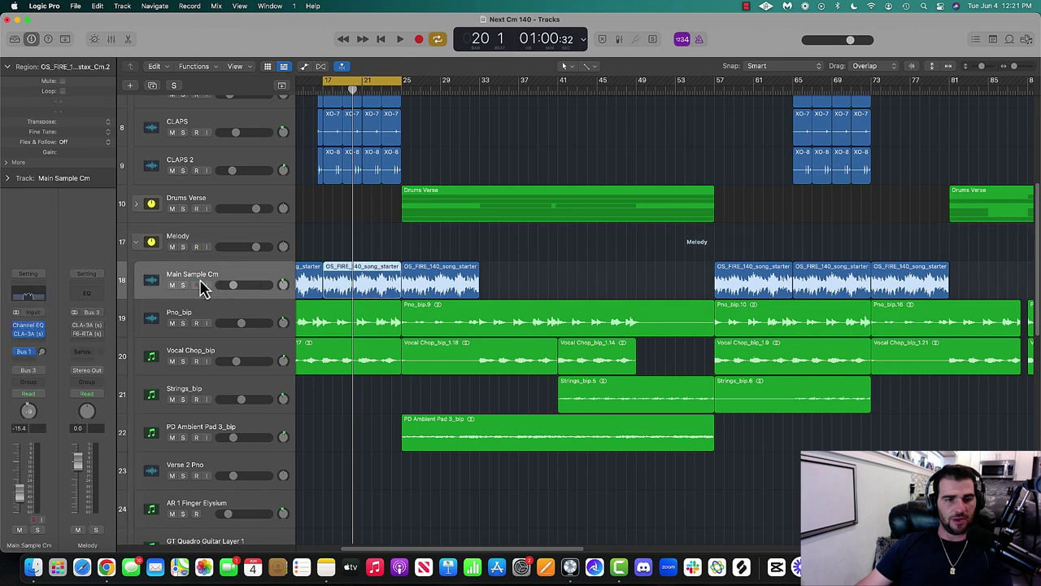
pyautogui.press('s')
pyautogui.press('space')
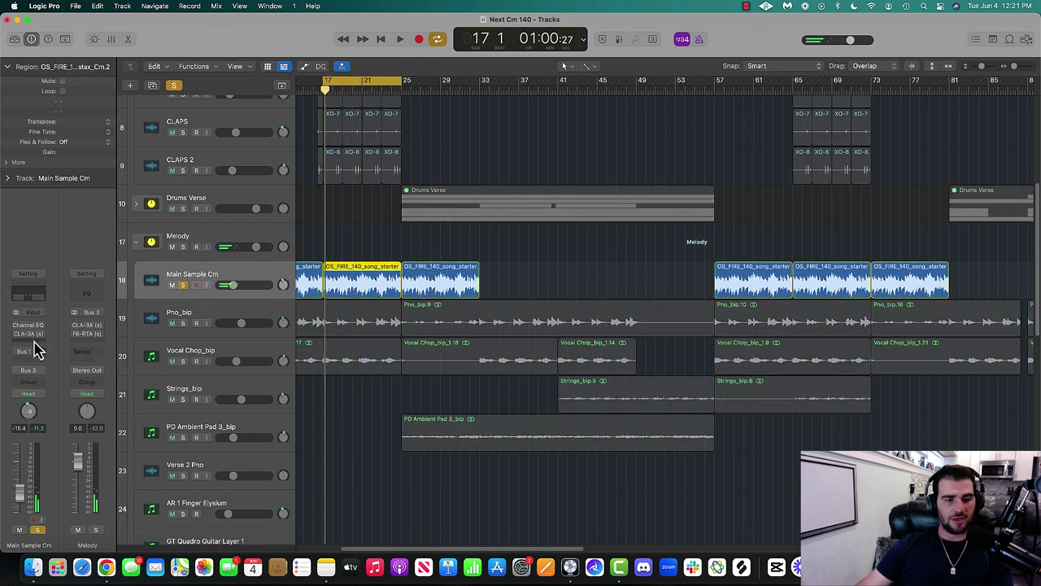
pyautogui.press('space')
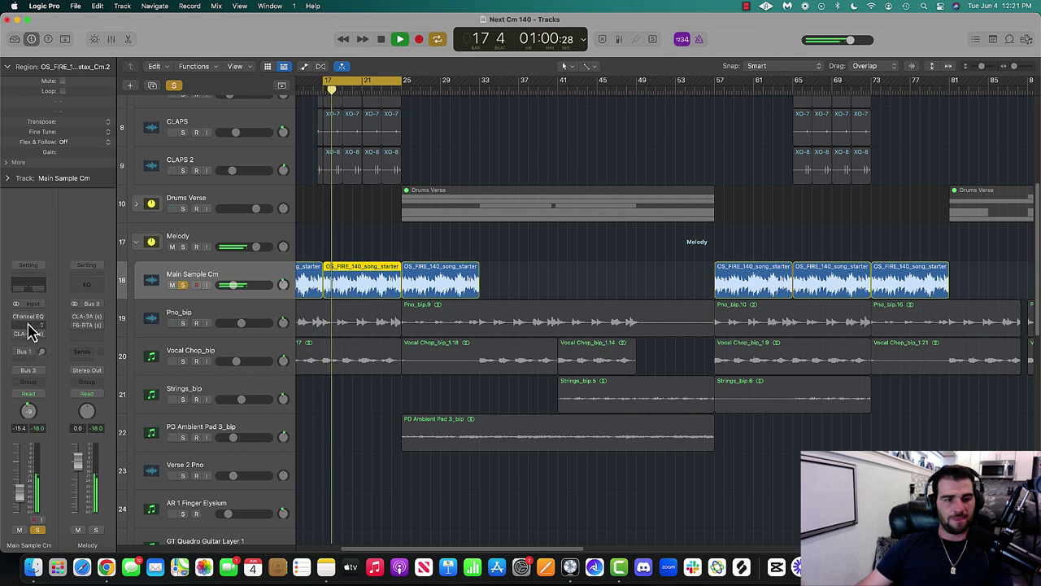
# - Insert a stereo F6-RTA EQ above the Channel EQ on Main Sample Cm and set its high-pass slope to 24 dB/Oct
pyautogui.click(30, 327)
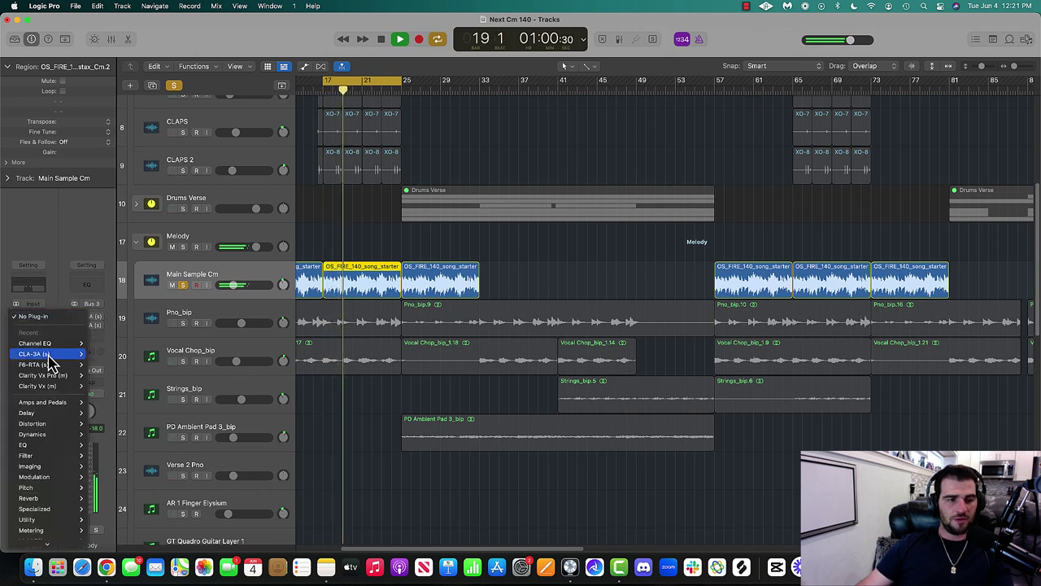
pyautogui.click(96, 366)
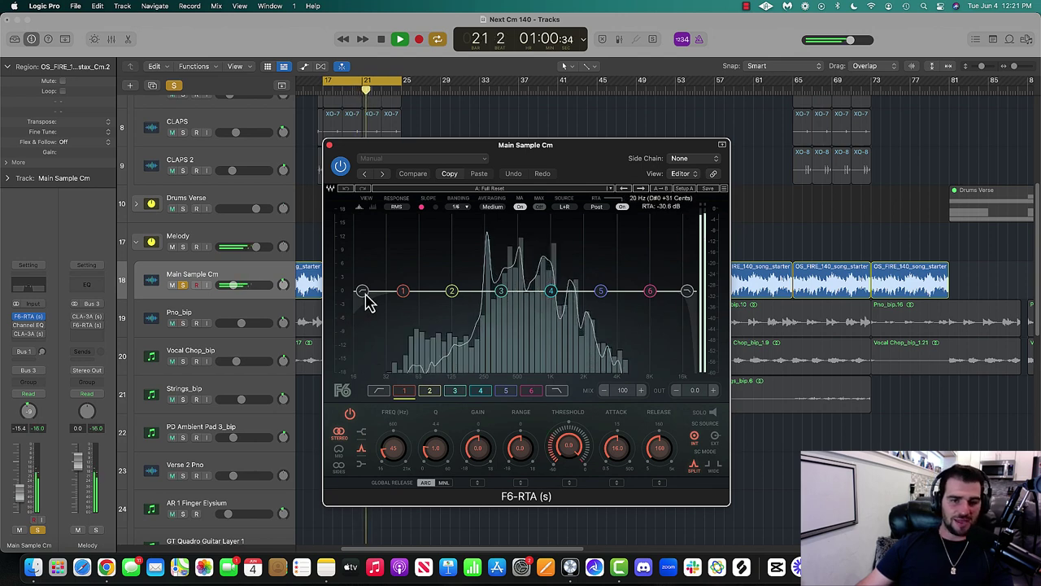
pyautogui.moveTo(363, 291); pyautogui.dragTo(412, 290)
pyautogui.moveTo(442, 453); pyautogui.dragTo(436, 444)
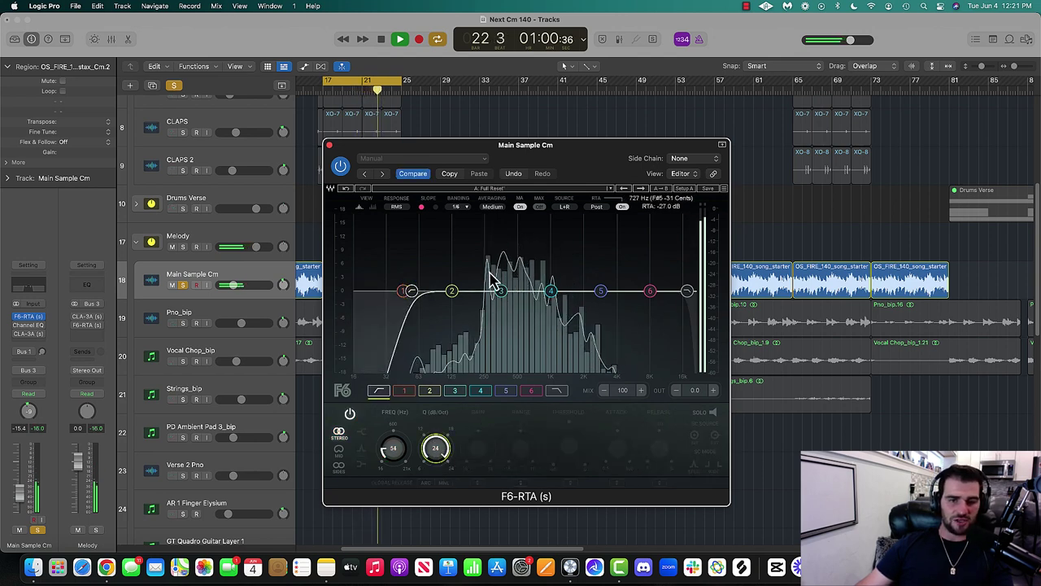
# - Set the sample EQ's high-pass to about 355 Hz and bring its low-pass down below 2622 Hz at 24 dB/Oct
pyautogui.moveTo(413, 295); pyautogui.dragTo(453, 291)
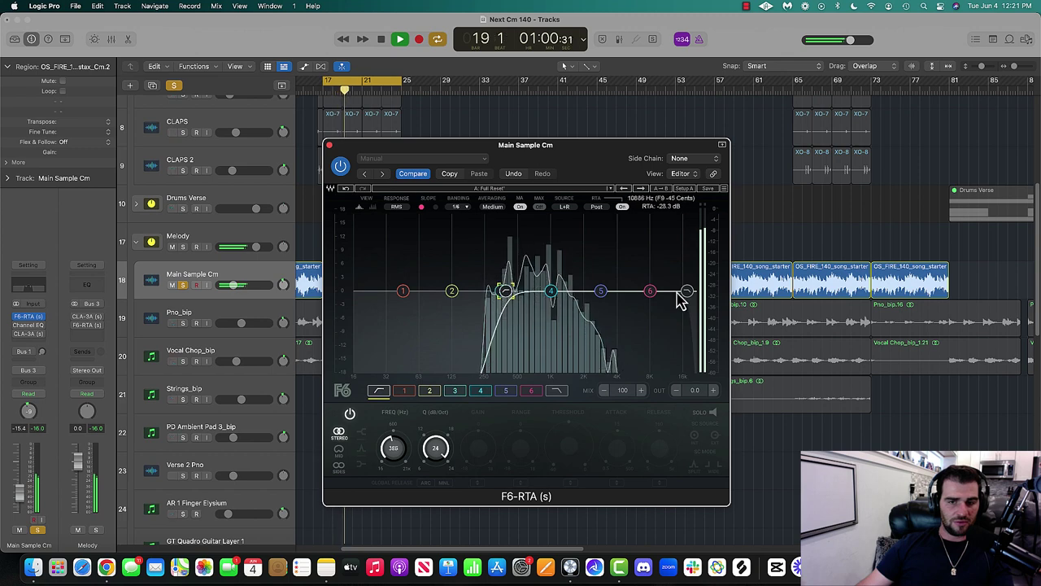
pyautogui.moveTo(682, 299); pyautogui.dragTo(597, 293)
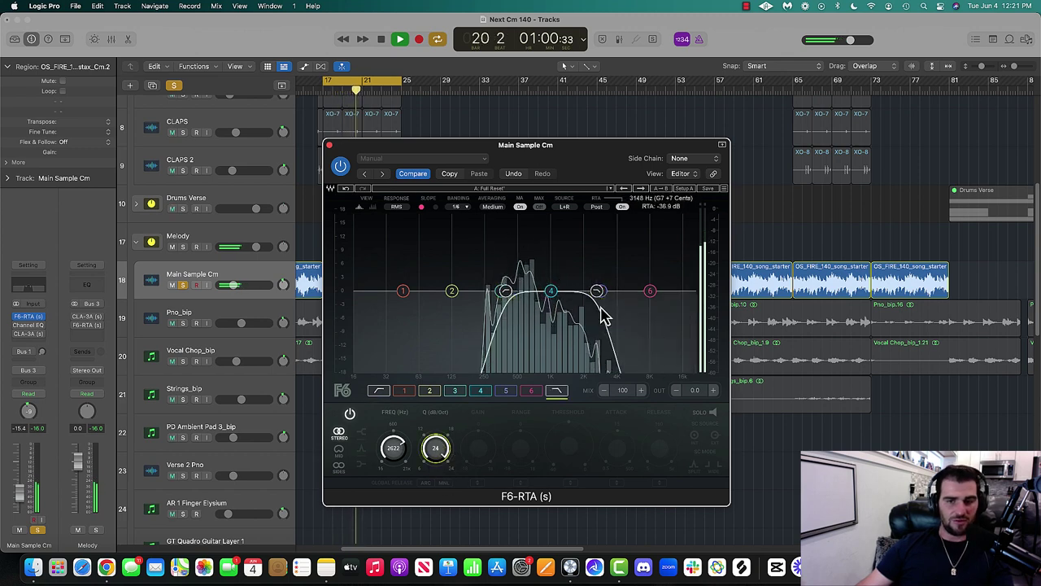
pyautogui.moveTo(470, 290); pyautogui.dragTo(530, 291)
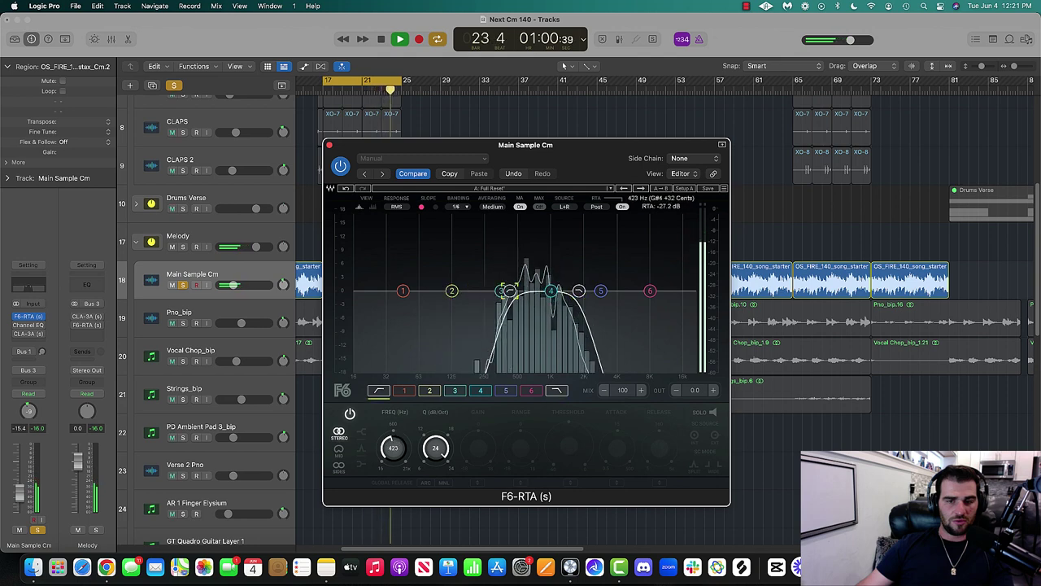
pyautogui.click(502, 294)
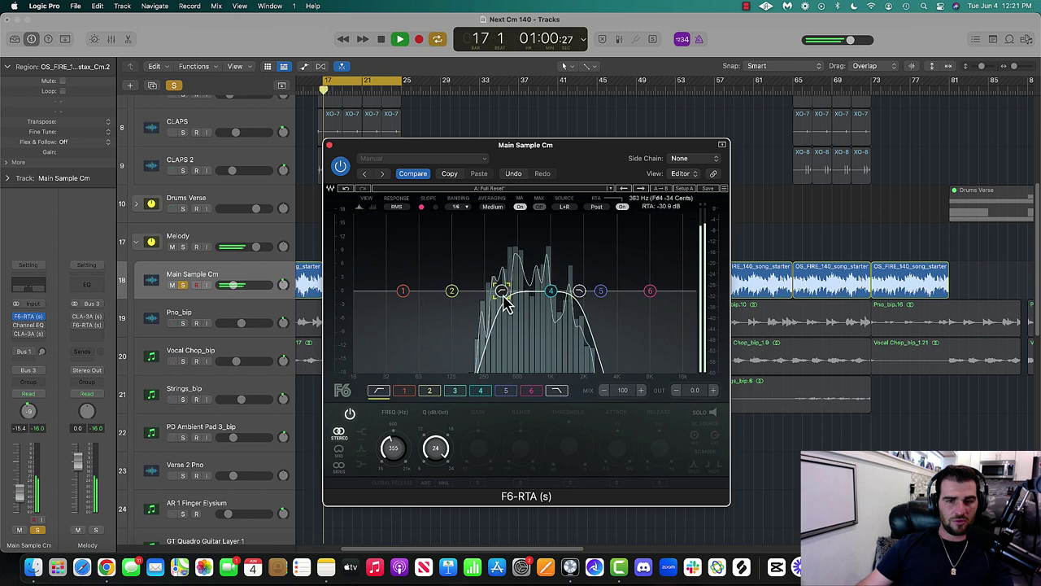
# - Sweep narrow boosts on the sample EQ, then set band 1 to 460 Hz, Q 9.0, about -1.8 dB and band 2 to about 944 Hz, Q 11, -2.4 dB
pyautogui.moveTo(401, 295); pyautogui.dragTo(485, 279)
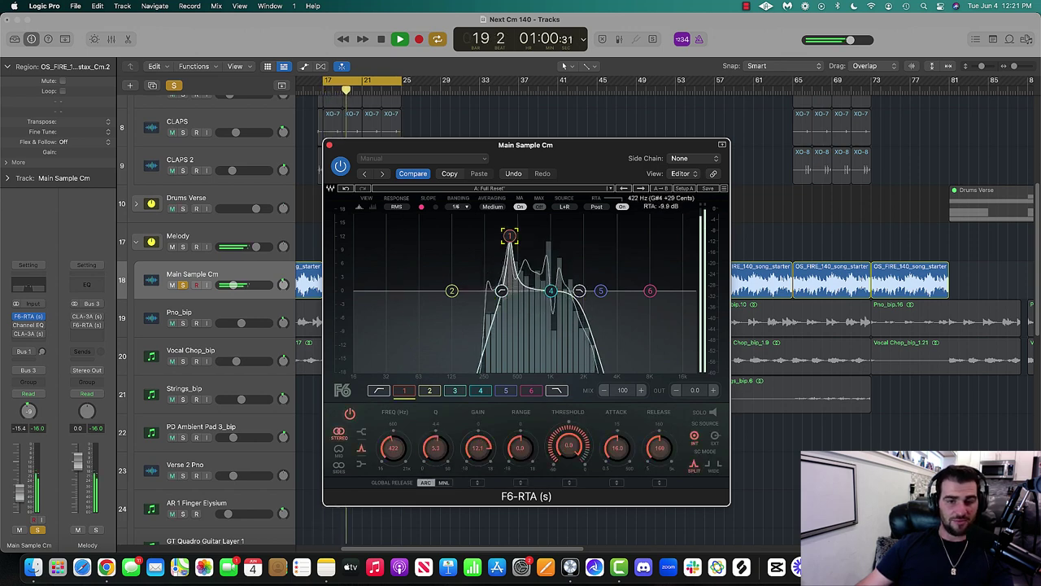
pyautogui.moveTo(510, 236); pyautogui.dragTo(510, 233)
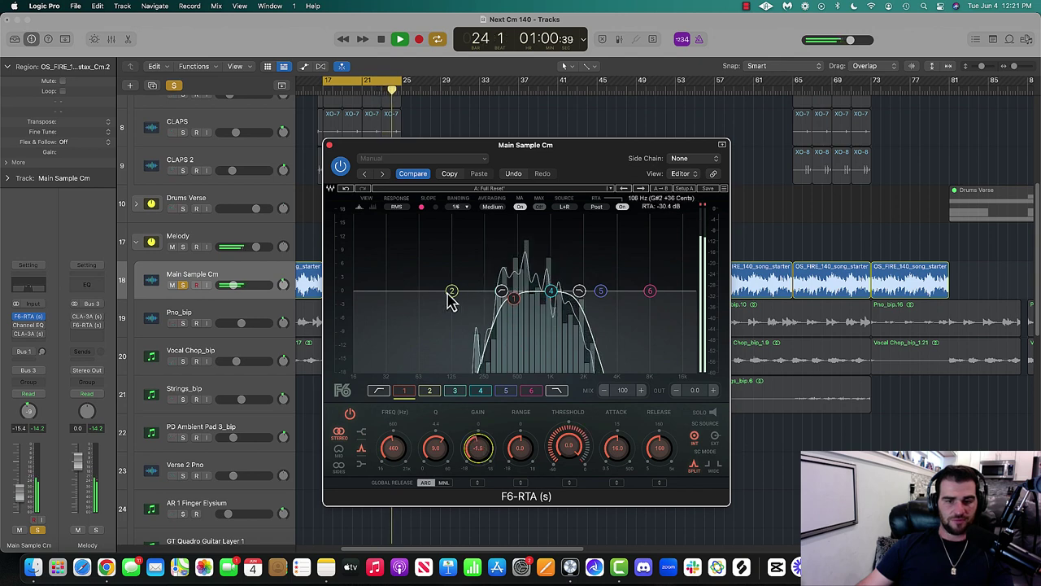
pyautogui.moveTo(451, 292); pyautogui.dragTo(541, 281)
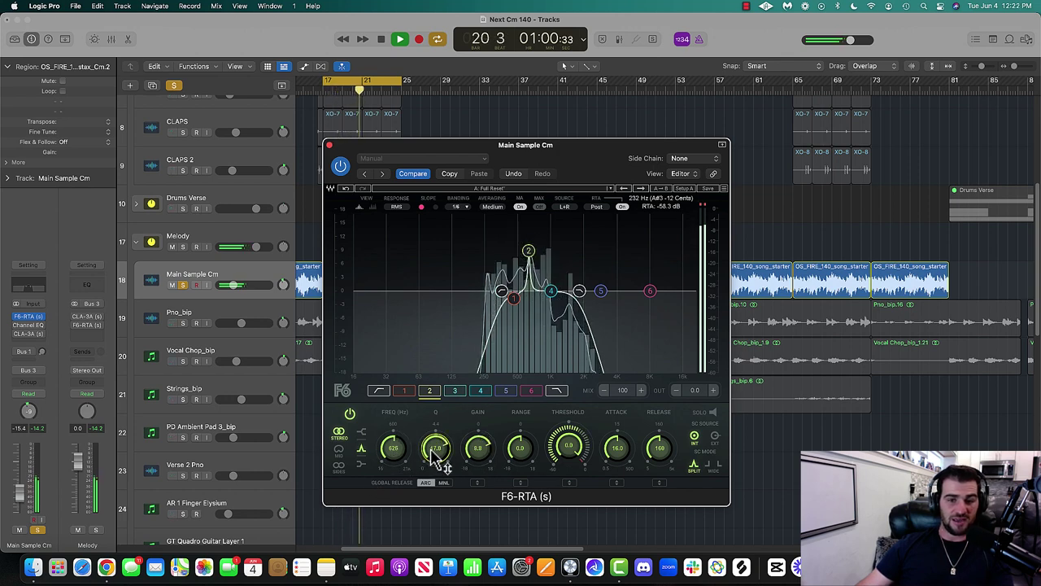
pyautogui.moveTo(397, 458); pyautogui.dragTo(396, 465)
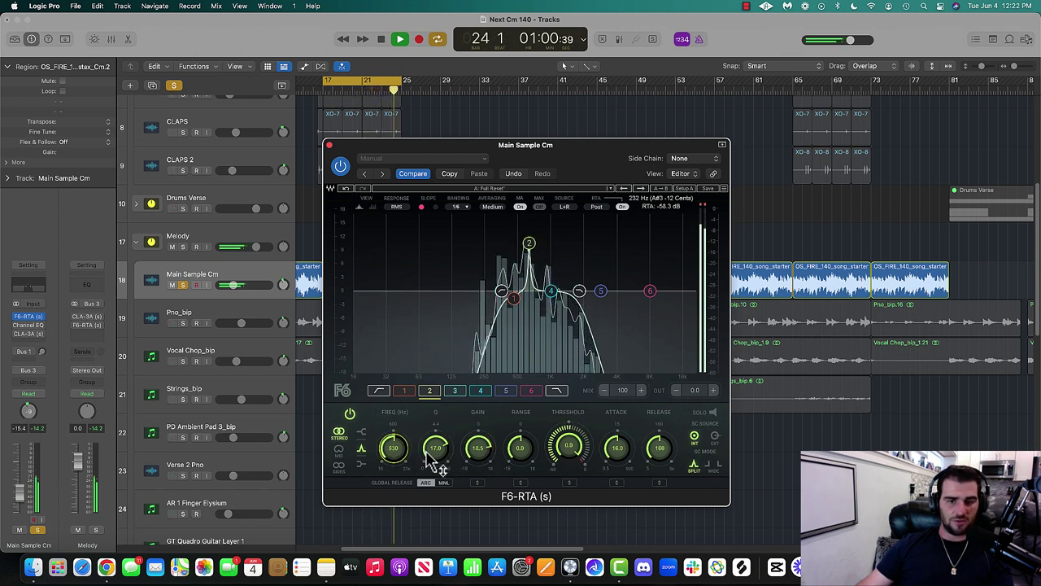
pyautogui.moveTo(396, 460); pyautogui.dragTo(436, 455)
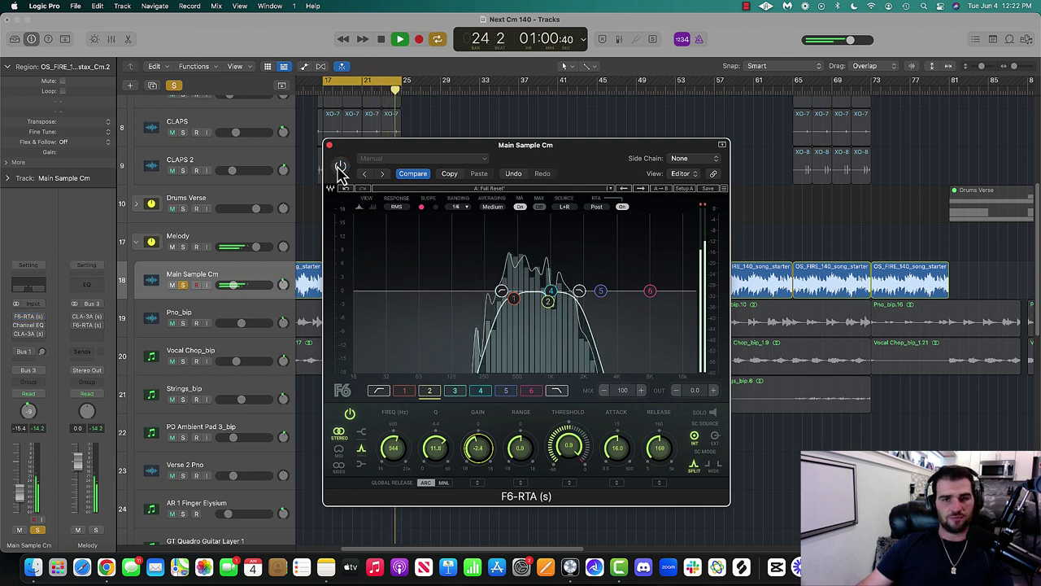
# - Lower the sample EQ's high-pass frequency, set its low-pass to about 1590 Hz, and close the EQ
pyautogui.click(579, 290)
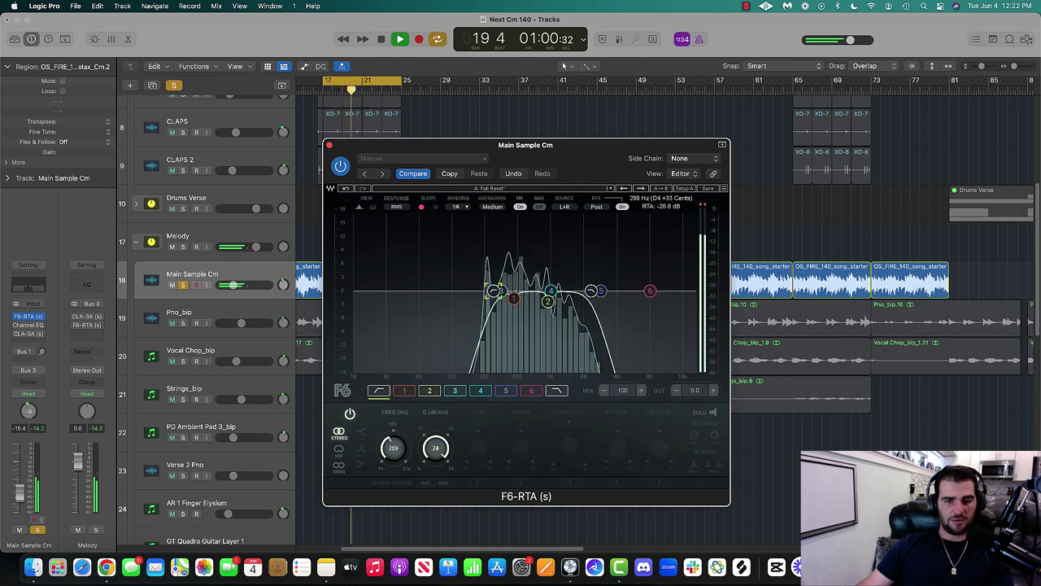
pyautogui.moveTo(524, 290); pyautogui.dragTo(463, 291)
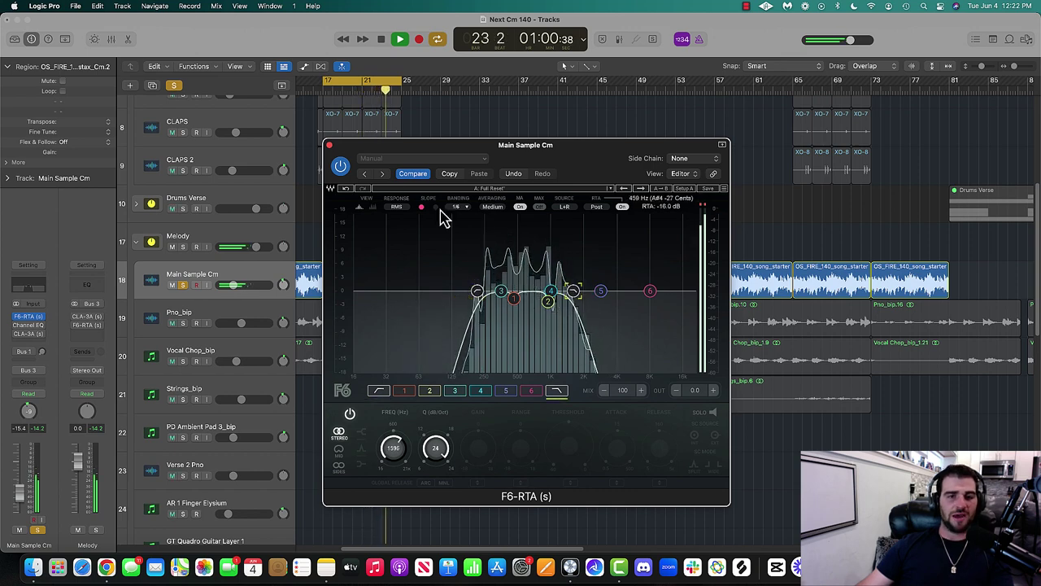
pyautogui.click(329, 144)
# - Solo the Bass_bip, SNARE and kicks tracks together with Main Sample Cm and play the loop
pyautogui.scroll(1, 289, 321)
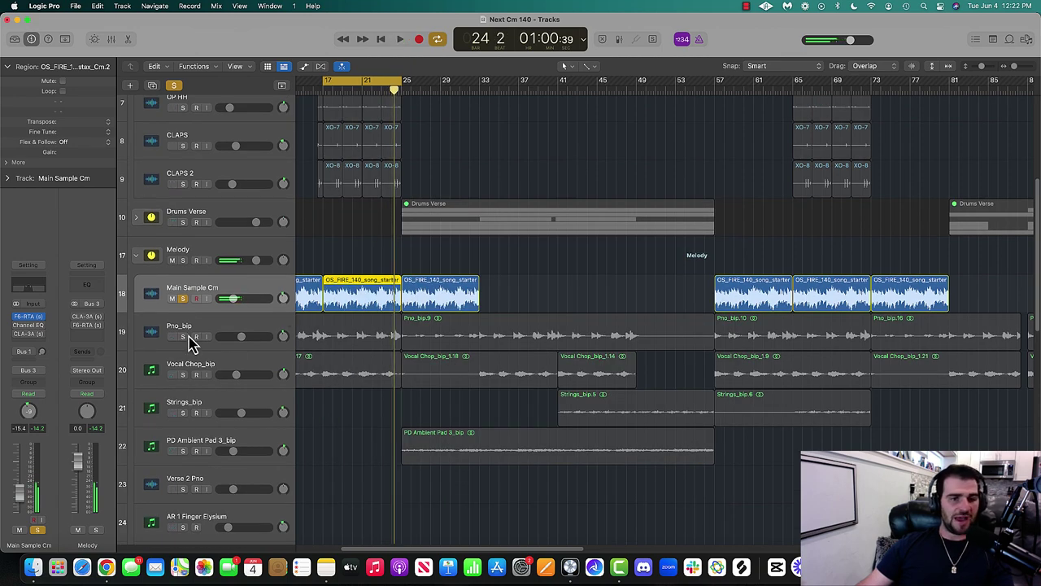
pyautogui.scroll(-5, 232, 349)
pyautogui.click(192, 447)
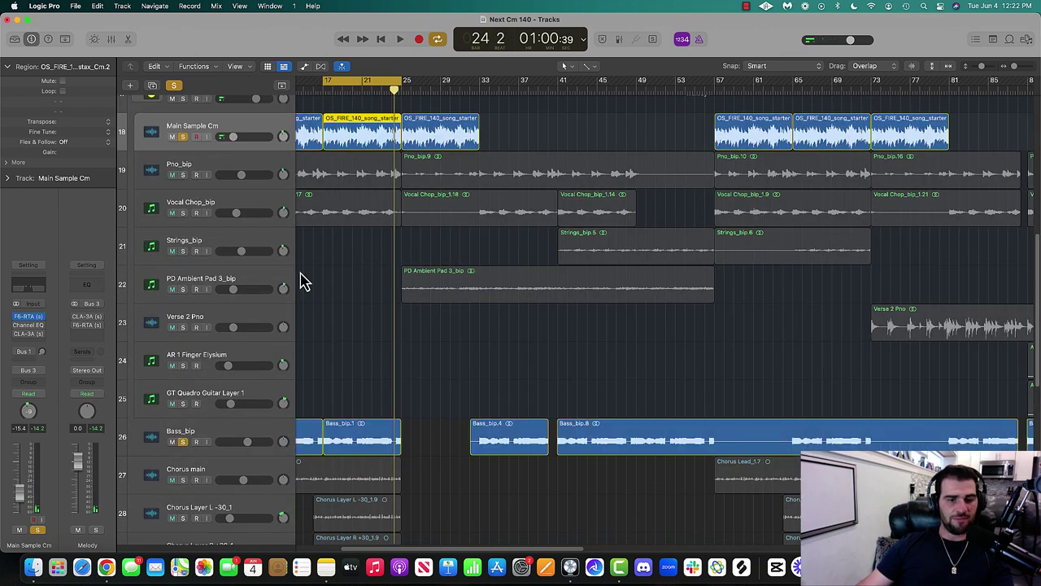
pyautogui.scroll(10, 300, 279)
pyautogui.click(182, 271)
pyautogui.click(182, 235)
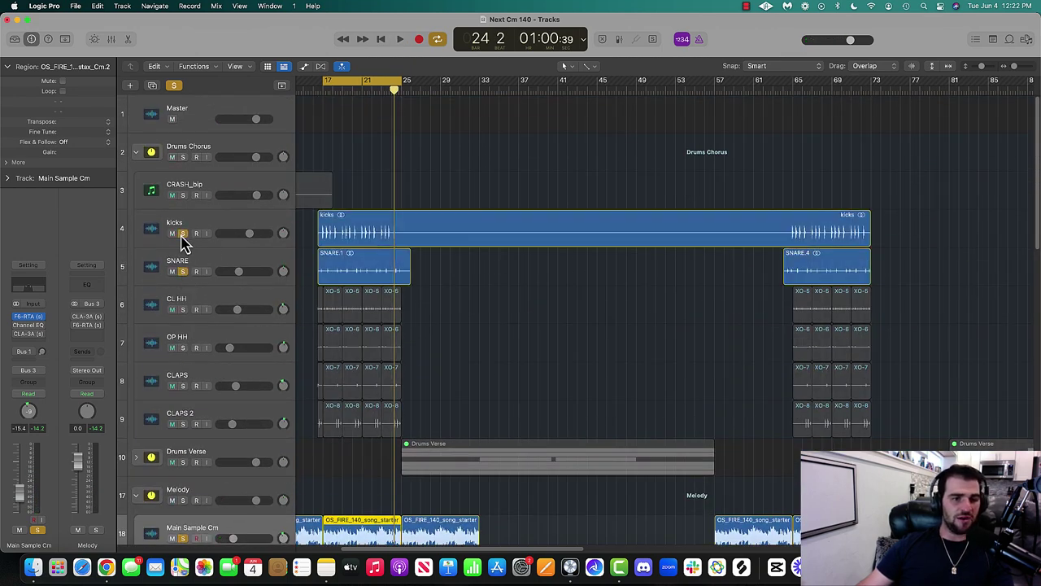
pyautogui.press('space')
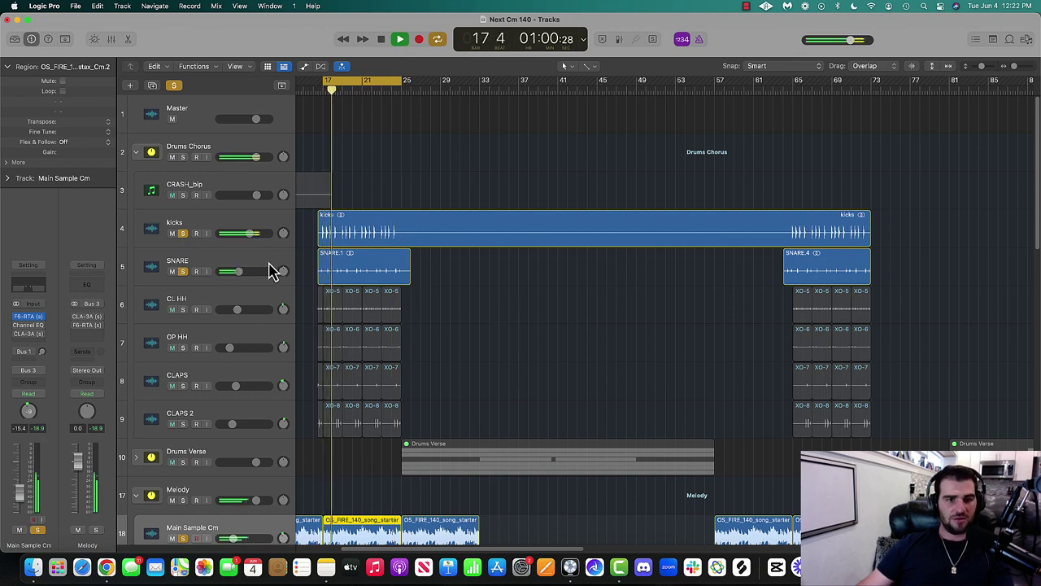
# - Raise the snare volume slightly against the sample, bass and kicks, then stop playback and clear all solos
pyautogui.scroll(-2, 319, 344)
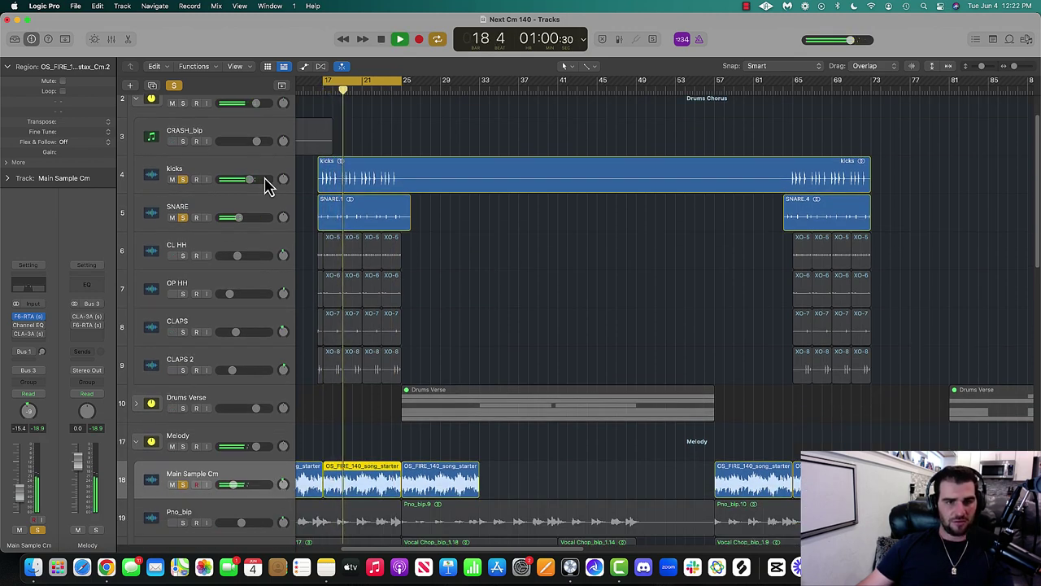
pyautogui.moveTo(238, 218); pyautogui.dragTo(240, 217)
pyautogui.press('space')
pyautogui.click(174, 84)
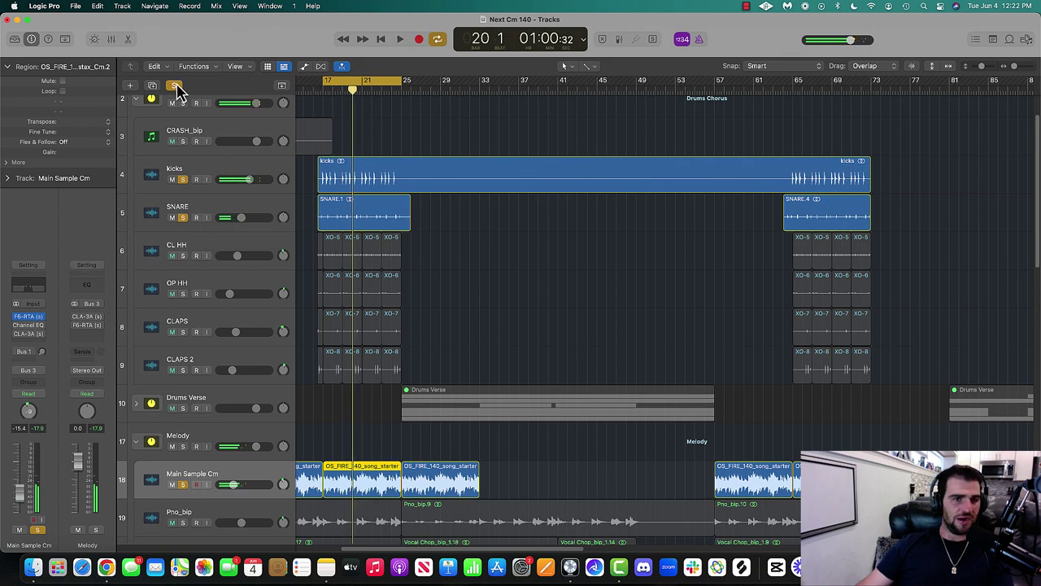
# - Solo the Chorus main vocal track and open its StudioRack plug-in
pyautogui.scroll(-5, 477, 263)
pyautogui.scroll(-4, 465, 260)
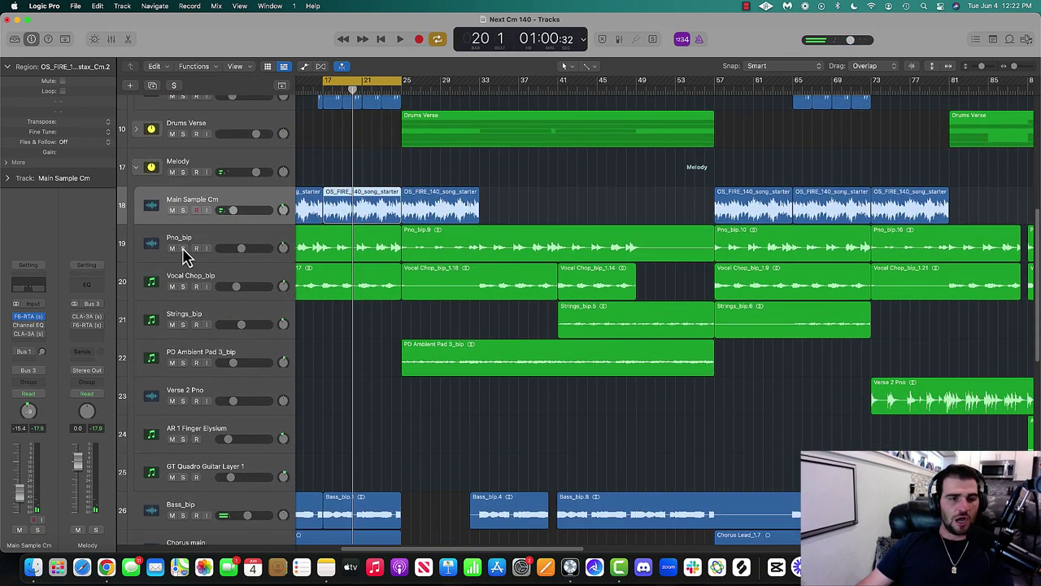
pyautogui.click(181, 242)
pyautogui.scroll(-15, 202, 244)
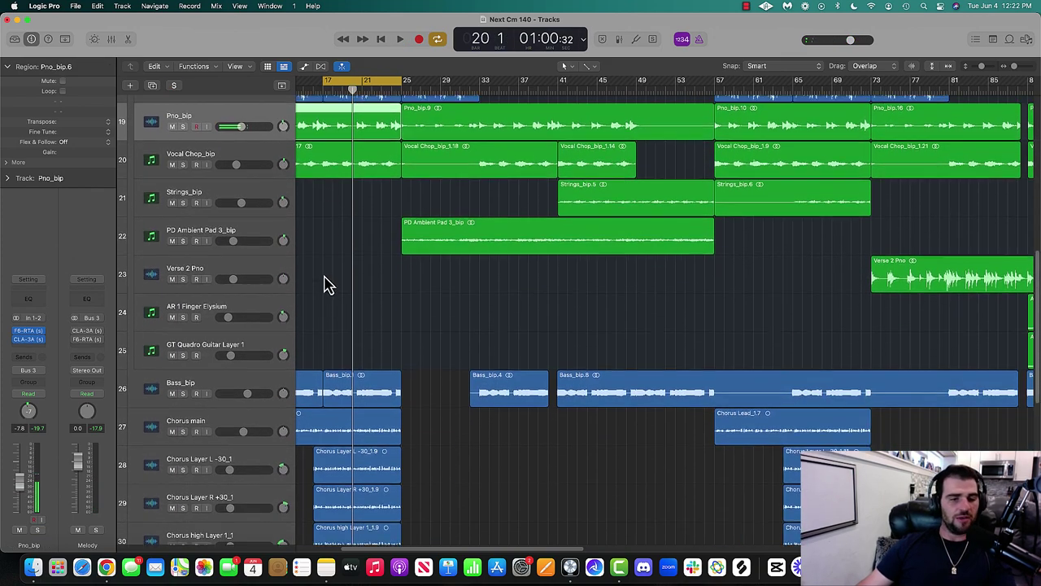
pyautogui.click(228, 175)
pyautogui.click(183, 182)
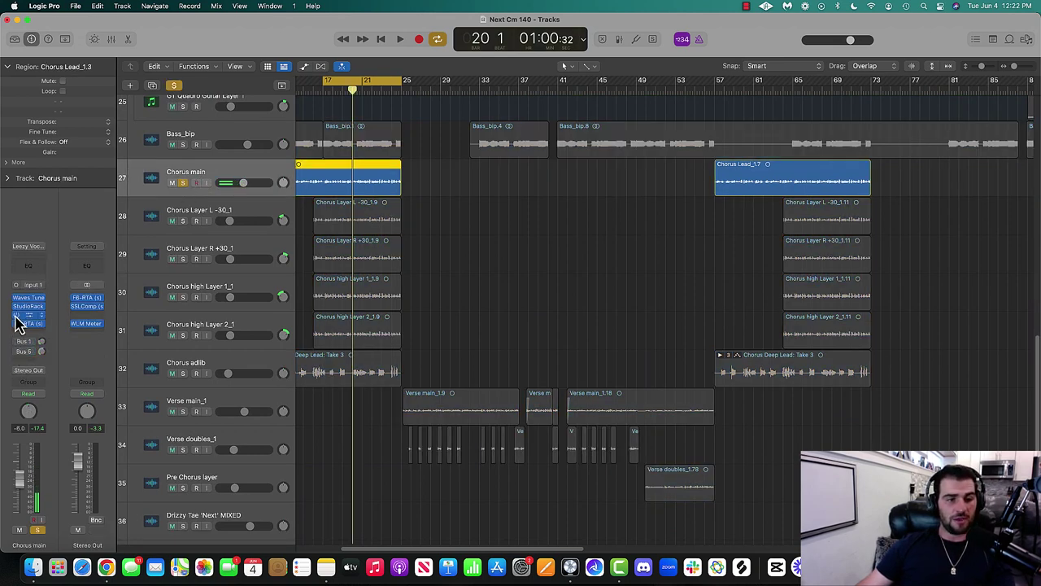
pyautogui.click(29, 316)
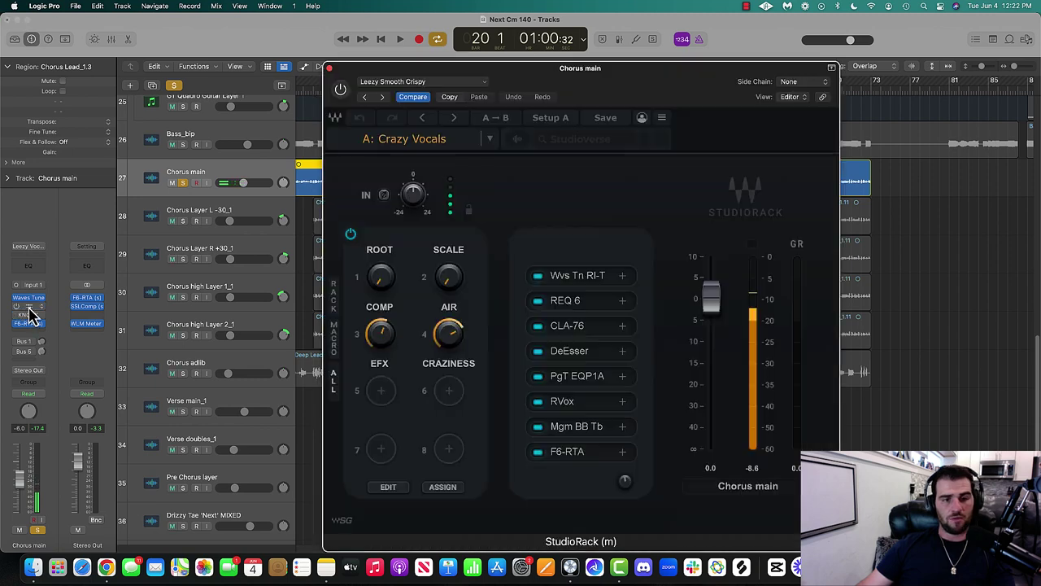
# - Bypass all Chorus main inserts except Waves Tune, play the dry vocal, check the Waves Tune settings, and stop playback
pyautogui.click(23, 313)
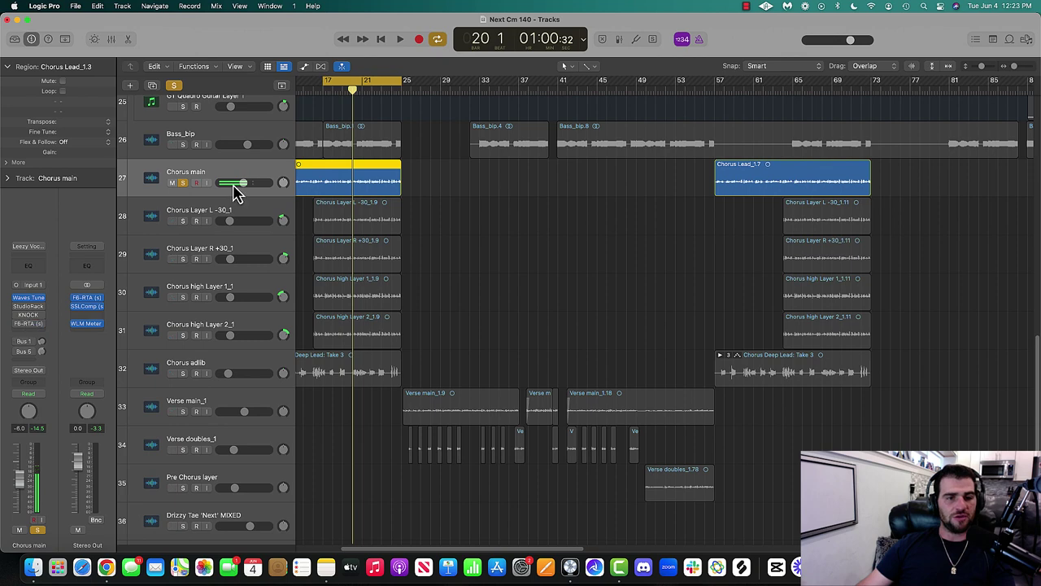
pyautogui.press('space')
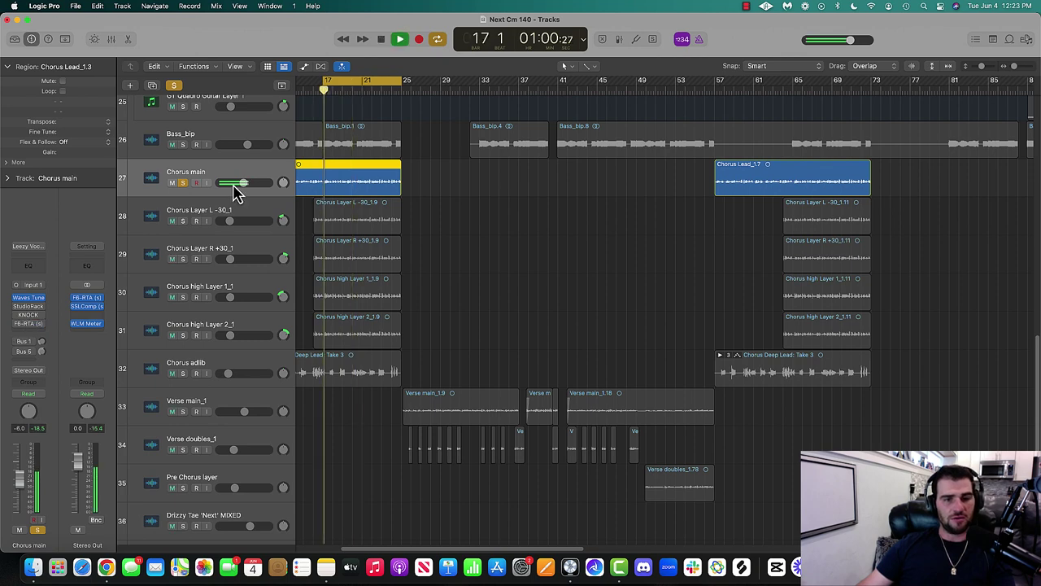
pyautogui.click(28, 299)
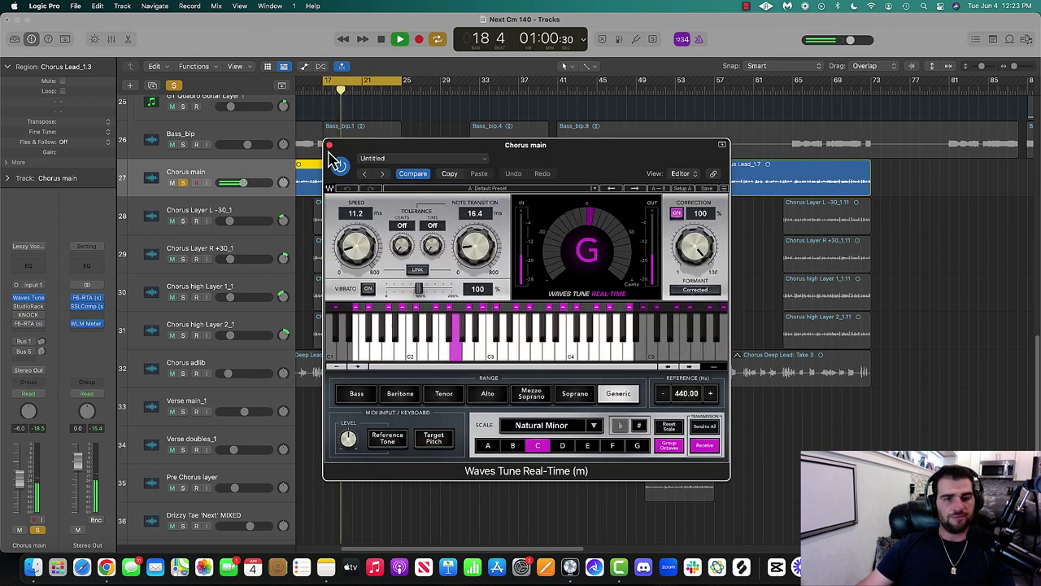
pyautogui.click(329, 145)
pyautogui.press('space')
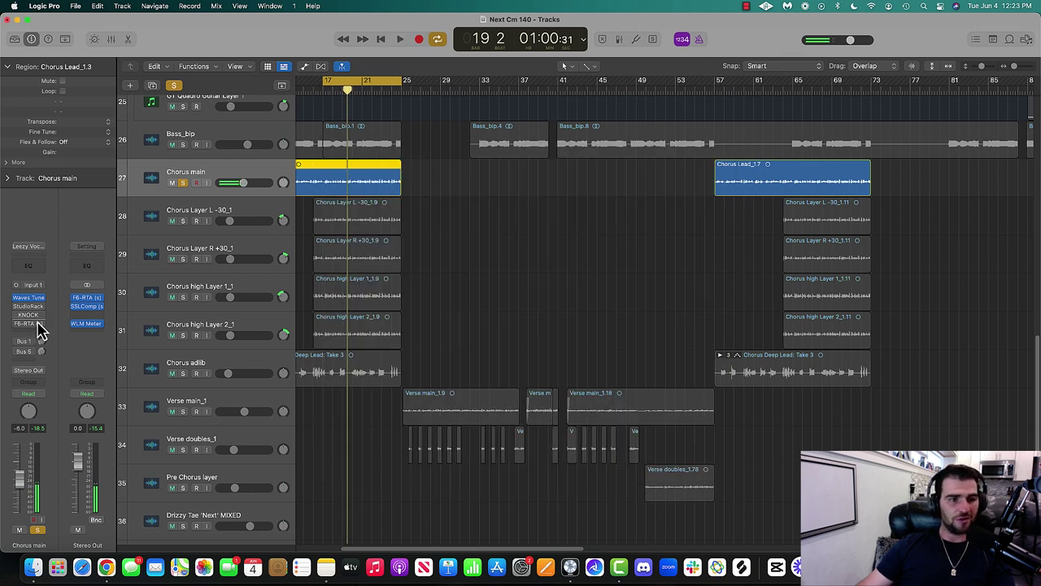
# - Replace the existing F6-RTA on Chorus main with a fresh stereo F6-RTA and play the vocal briefly through it
pyautogui.click(38, 328)
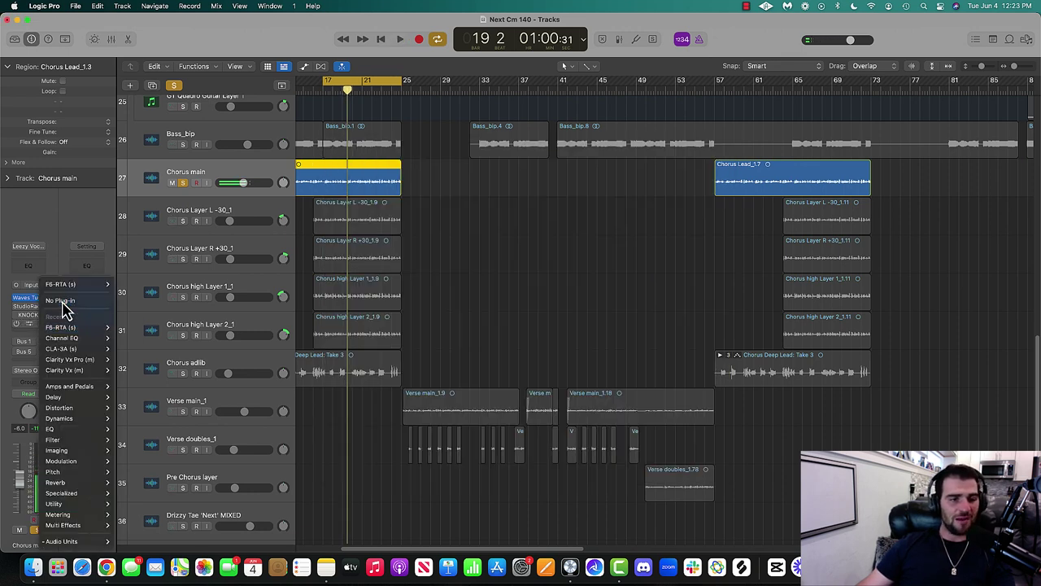
pyautogui.click(64, 300)
pyautogui.click(42, 329)
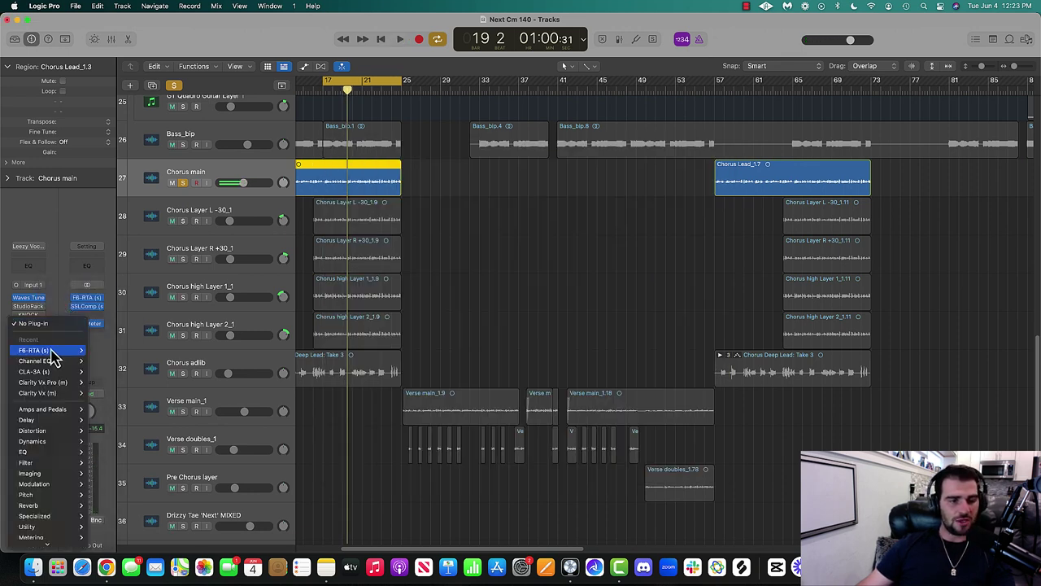
pyautogui.click(583, 208)
pyautogui.moveTo(549, 172); pyautogui.dragTo(714, 144)
pyautogui.press('space')
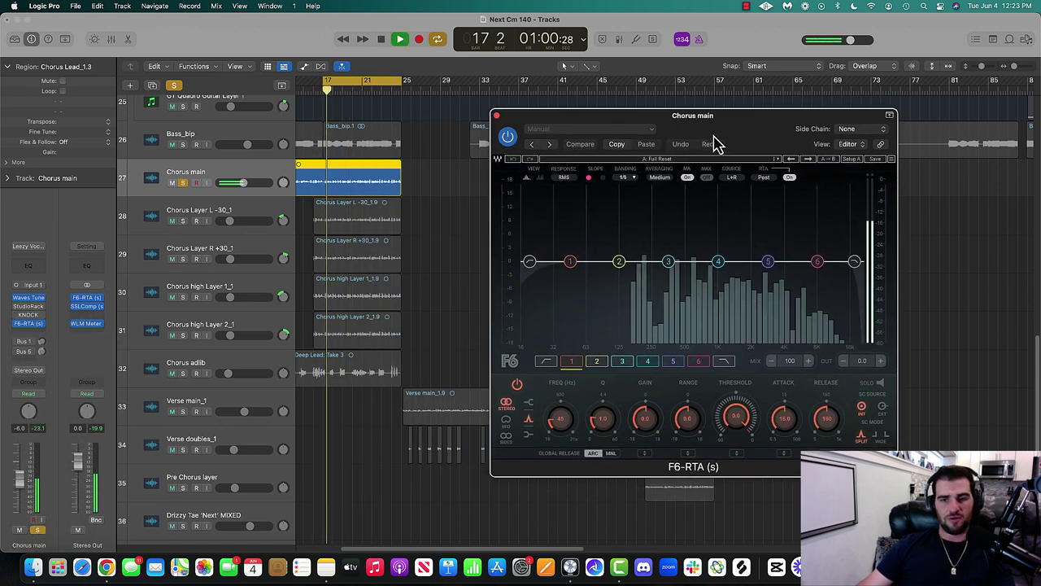
pyautogui.press('space')
# - Set the vocal EQ's high-pass filter to a 24 dB/oct slope at about 153 Hz
pyautogui.moveTo(527, 271); pyautogui.dragTo(592, 272)
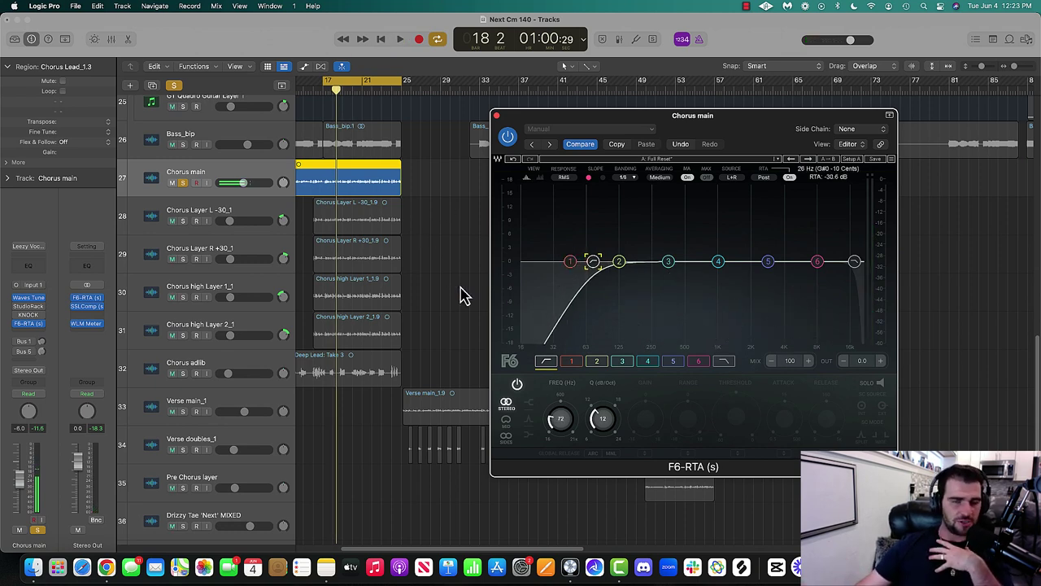
pyautogui.moveTo(593, 273); pyautogui.dragTo(599, 272)
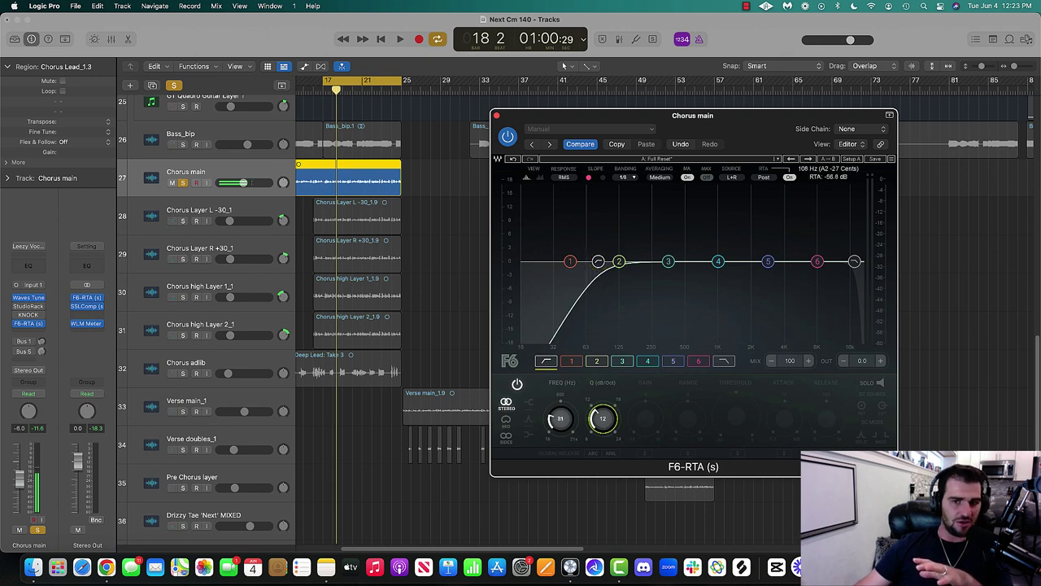
pyautogui.moveTo(602, 418); pyautogui.dragTo(610, 327)
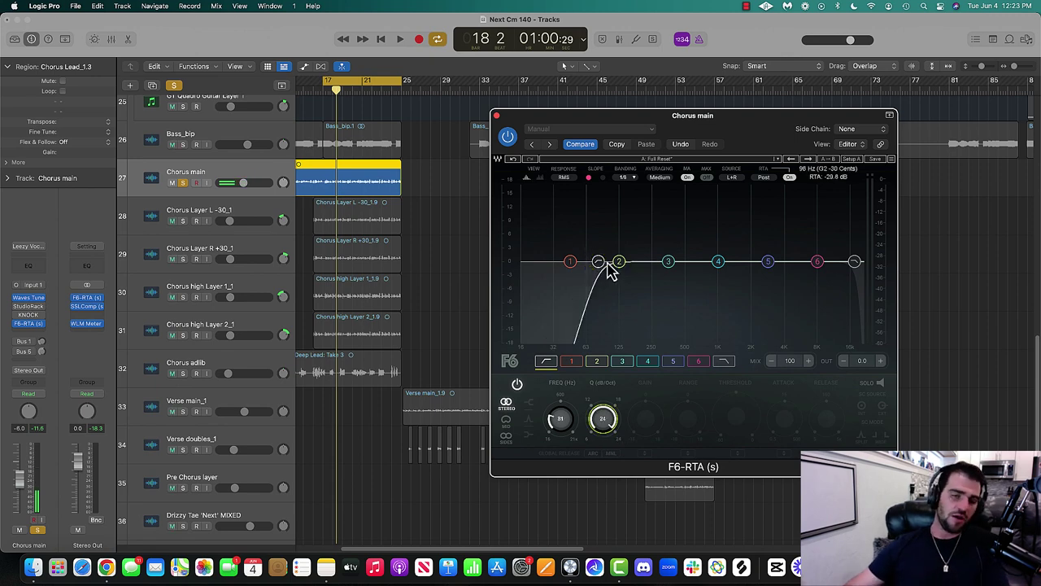
pyautogui.moveTo(599, 267); pyautogui.dragTo(648, 262)
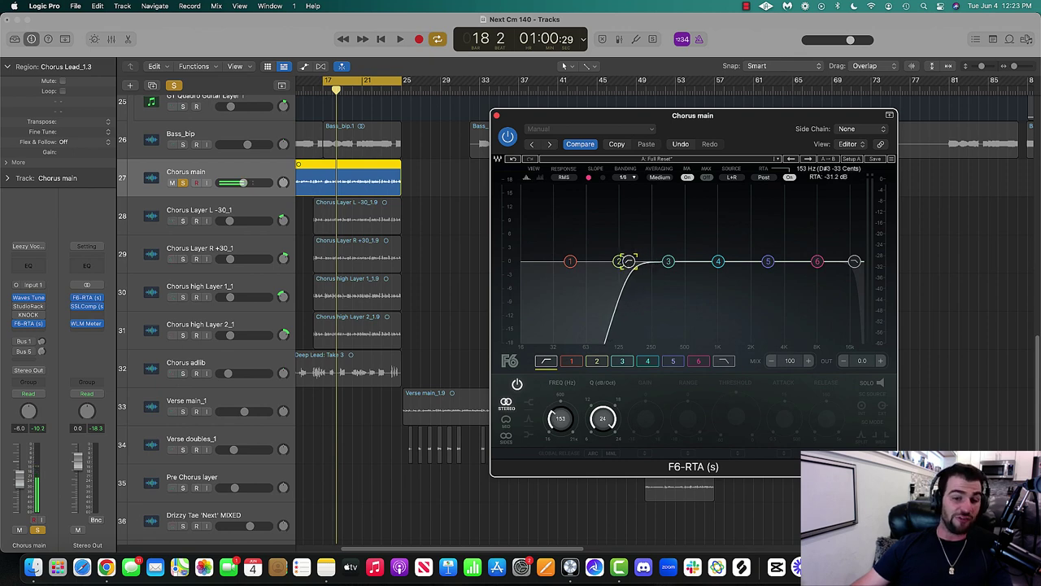
# - Try raising the high-pass filter to about 418 Hz while playing the vocal
pyautogui.press('space')
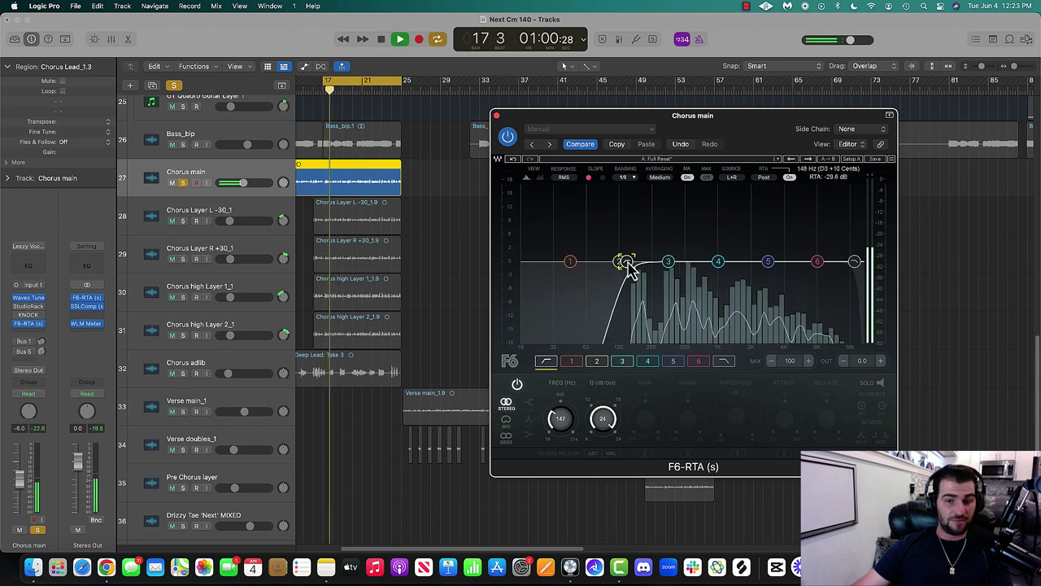
pyautogui.moveTo(627, 263); pyautogui.dragTo(685, 262)
pyautogui.press('space')
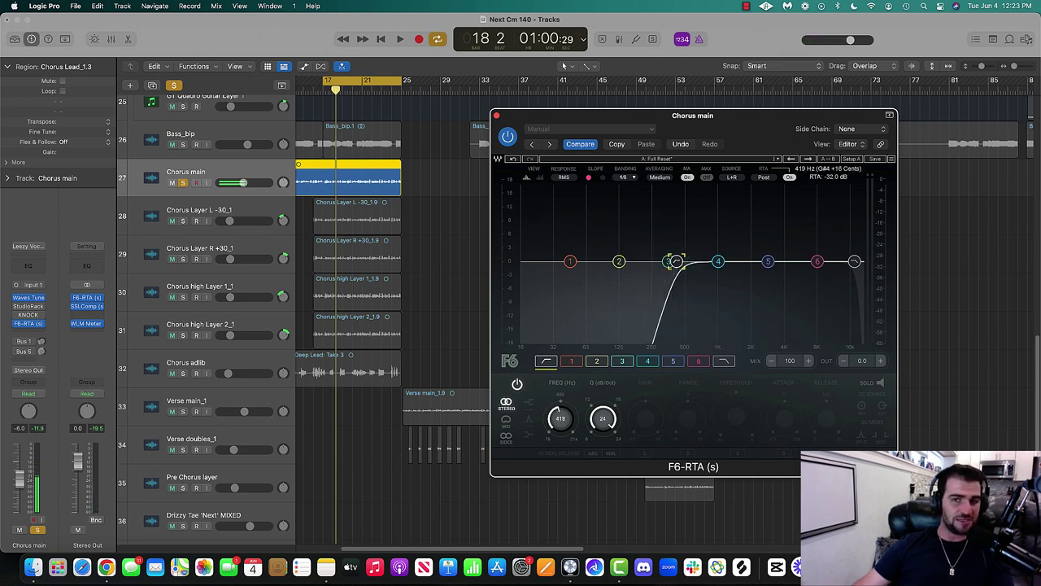
pyautogui.press('space')
# - Return the high-pass to about 150 Hz and cut band 1 by 1.2 dB at about 212 Hz with a Q of 8.9
pyautogui.moveTo(676, 261); pyautogui.dragTo(641, 240)
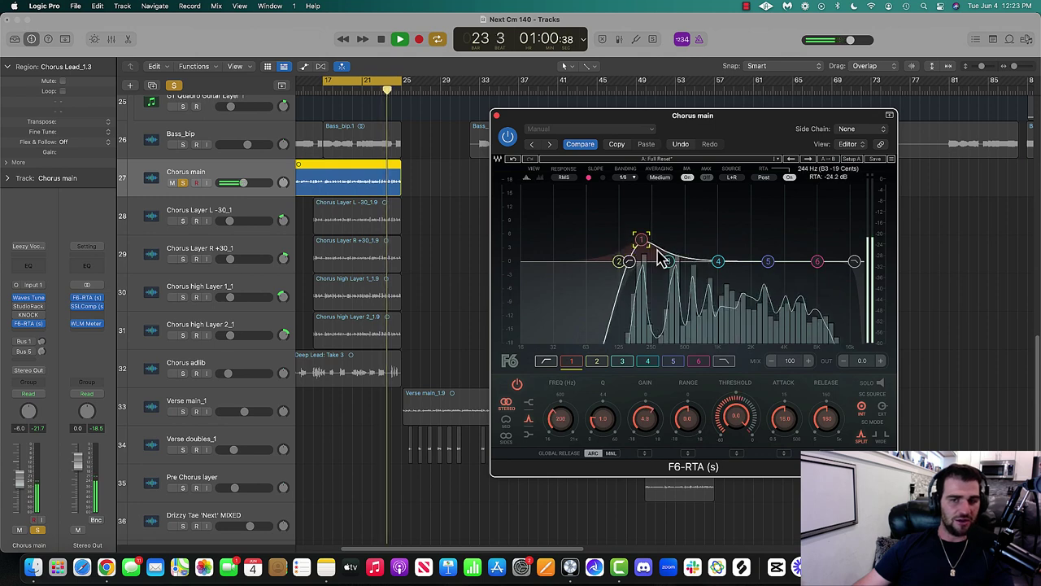
pyautogui.moveTo(602, 423); pyautogui.dragTo(566, 442)
pyautogui.moveTo(645, 418); pyautogui.dragTo(645, 383)
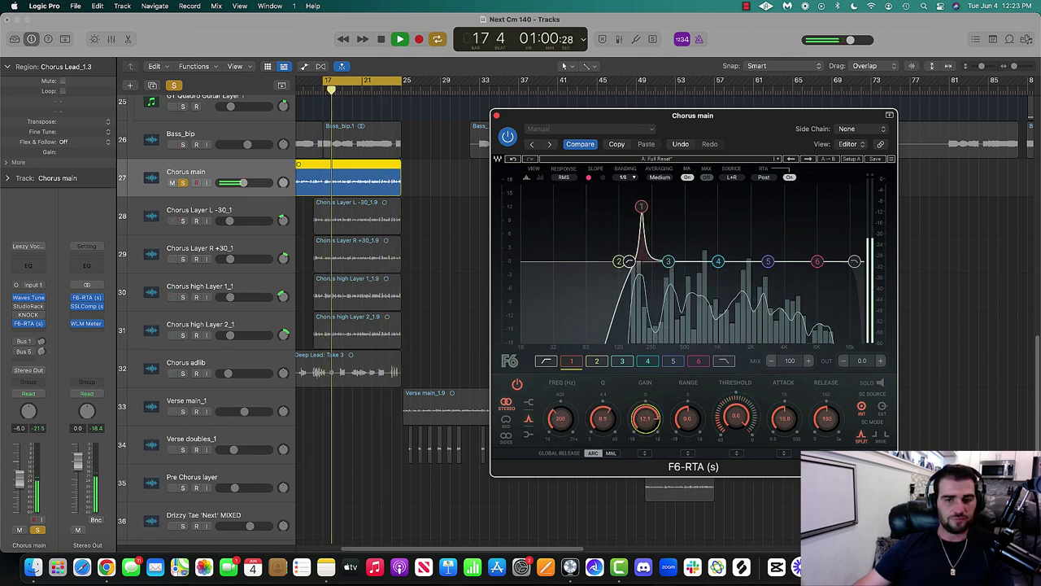
pyautogui.moveTo(558, 426)
pyautogui.mouseDown()
pyautogui.moveTo(558, 411)
pyautogui.moveTo(565, 432)
pyautogui.mouseUp()
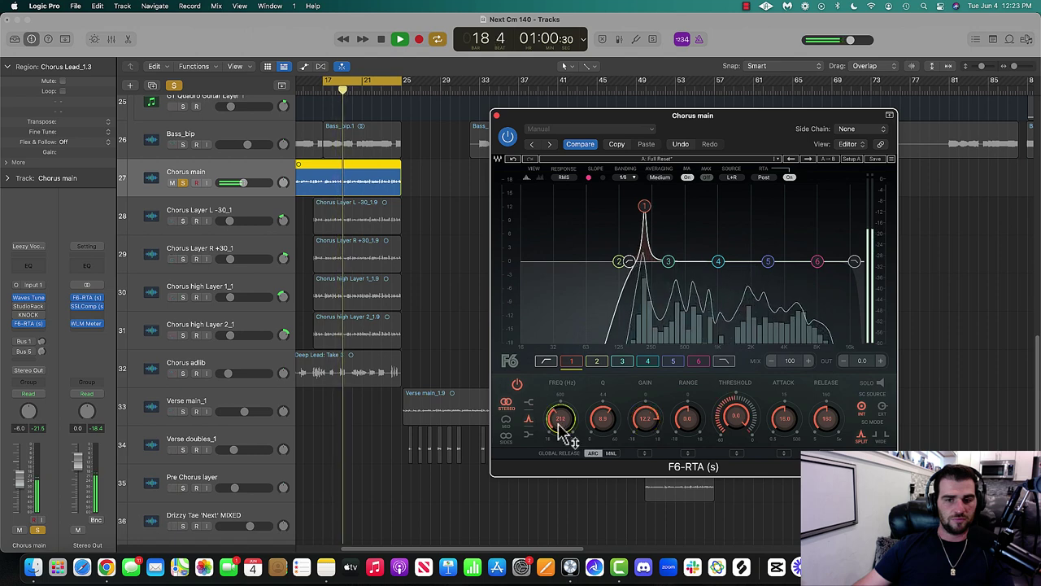
pyautogui.moveTo(650, 428); pyautogui.dragTo(649, 468)
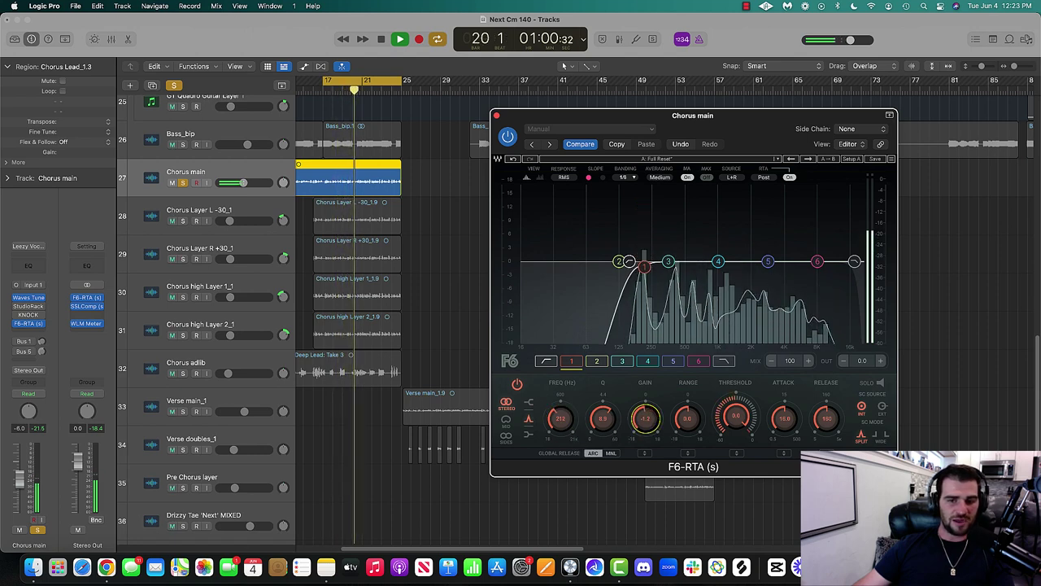
# - Sweep a narrow band 2 boost to find the resonance and cut it slightly at about 412 Hz with a Q of 7.5
pyautogui.moveTo(620, 261); pyautogui.dragTo(668, 254)
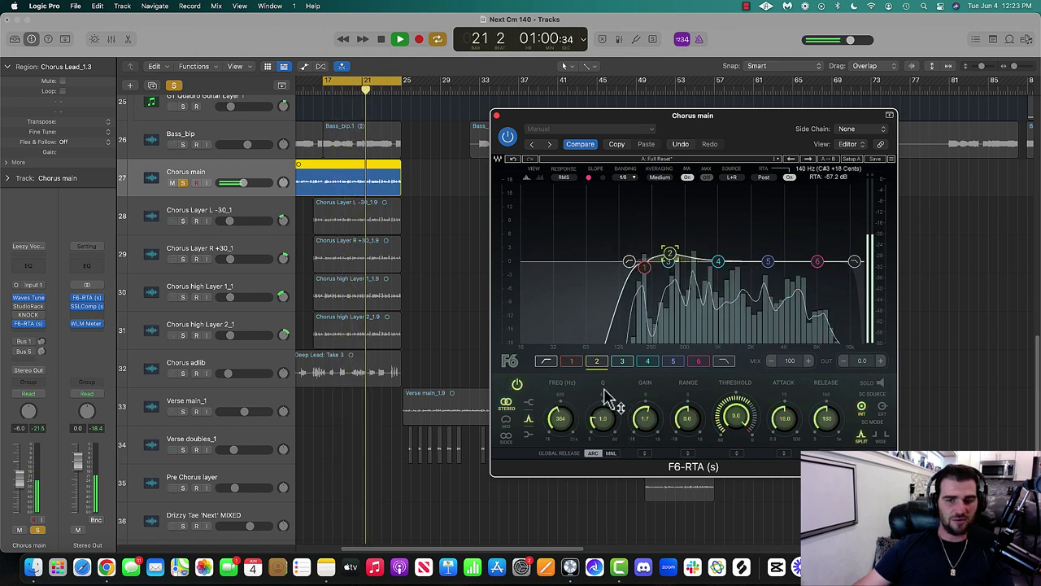
pyautogui.moveTo(609, 399); pyautogui.dragTo(609, 395)
pyautogui.moveTo(567, 427); pyautogui.dragTo(649, 431)
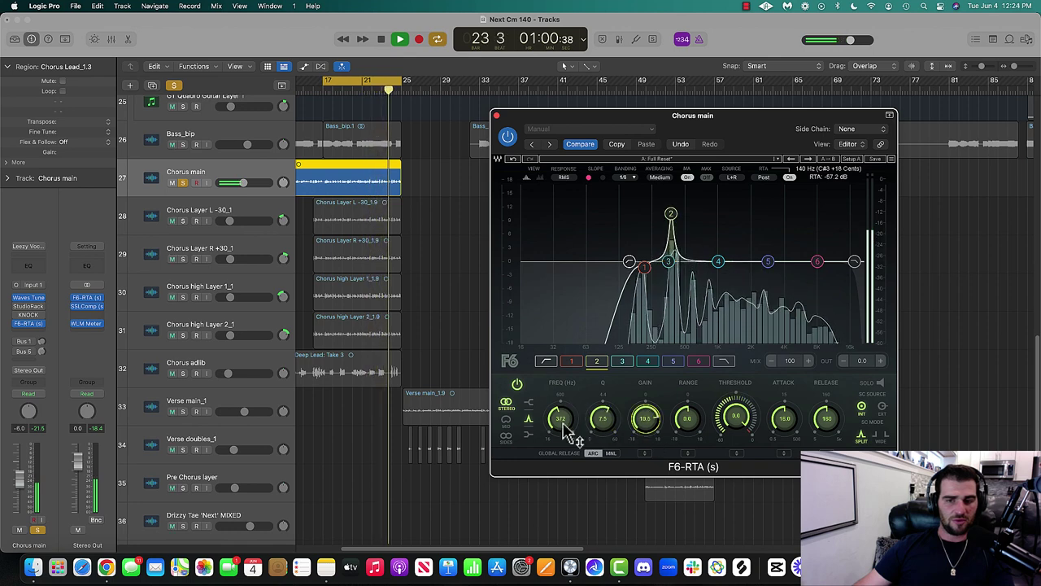
pyautogui.moveTo(564, 430); pyautogui.dragTo(561, 414)
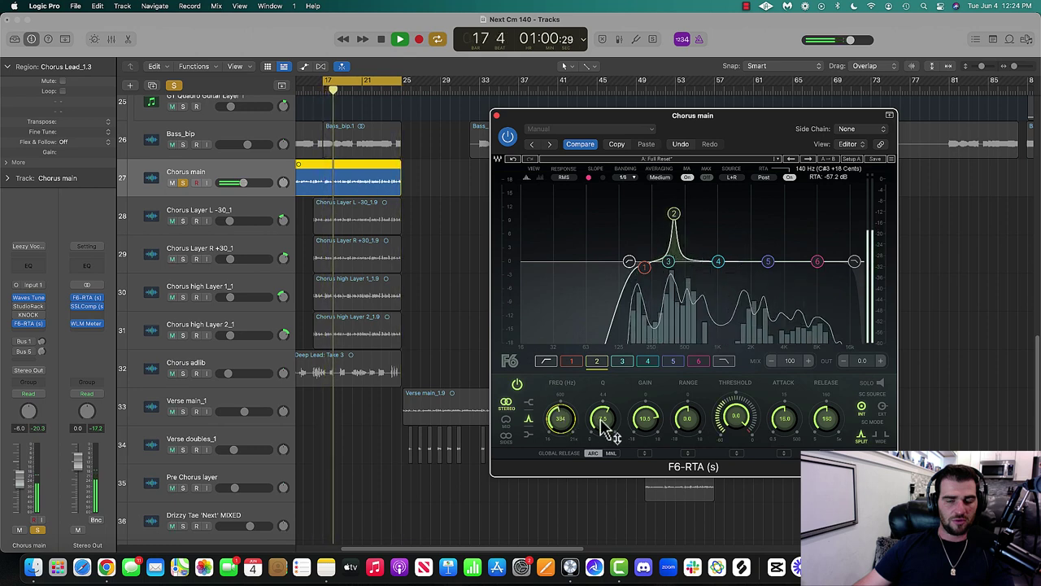
pyautogui.moveTo(646, 427); pyautogui.dragTo(646, 423)
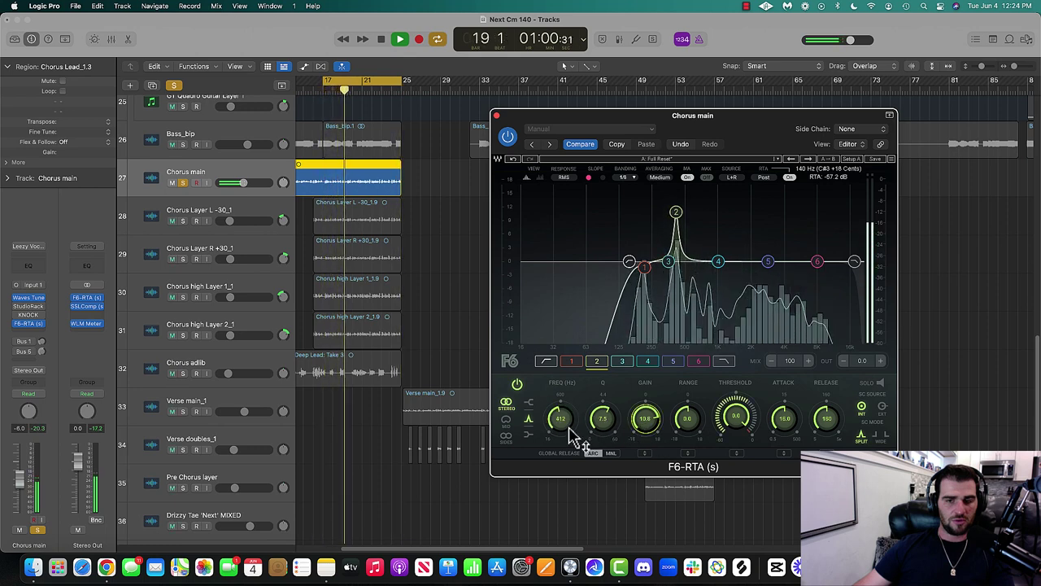
pyautogui.moveTo(567, 426); pyautogui.dragTo(646, 472)
pyautogui.moveTo(603, 419); pyautogui.dragTo(643, 424)
# - Cut narrow resonances slightly with band 3 at about 605 Hz and by 2.4 dB with band 4 at 1122 Hz
pyautogui.moveTo(669, 261); pyautogui.dragTo(692, 259)
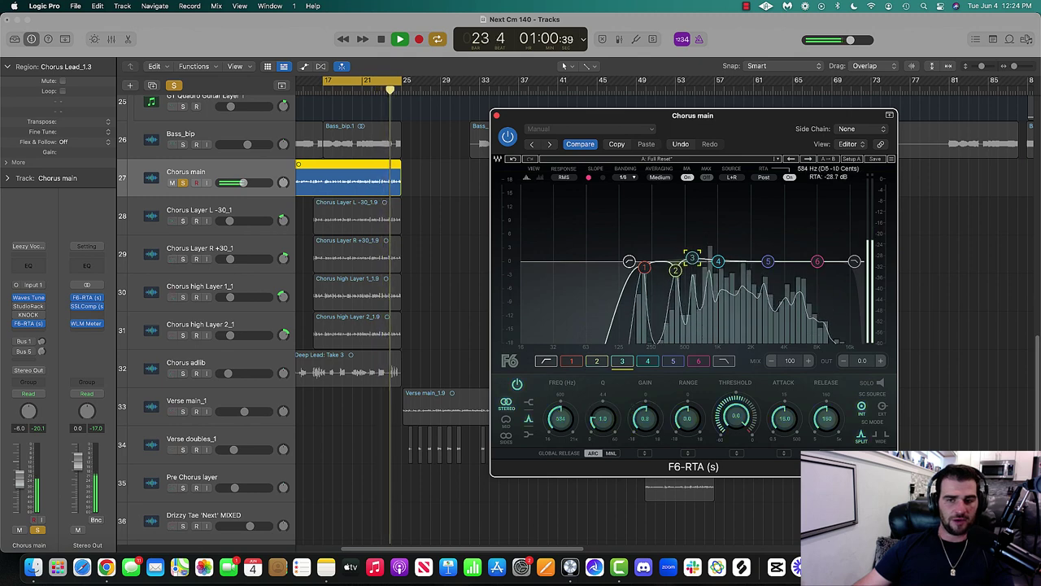
pyautogui.moveTo(616, 423); pyautogui.dragTo(562, 426)
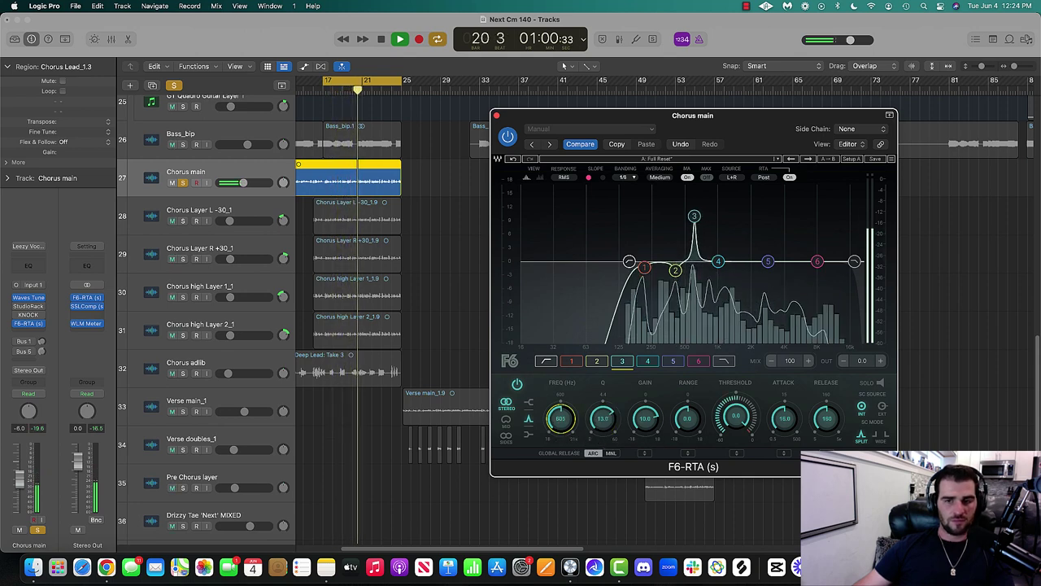
pyautogui.moveTo(651, 434); pyautogui.dragTo(650, 458)
pyautogui.moveTo(717, 261); pyautogui.dragTo(718, 250)
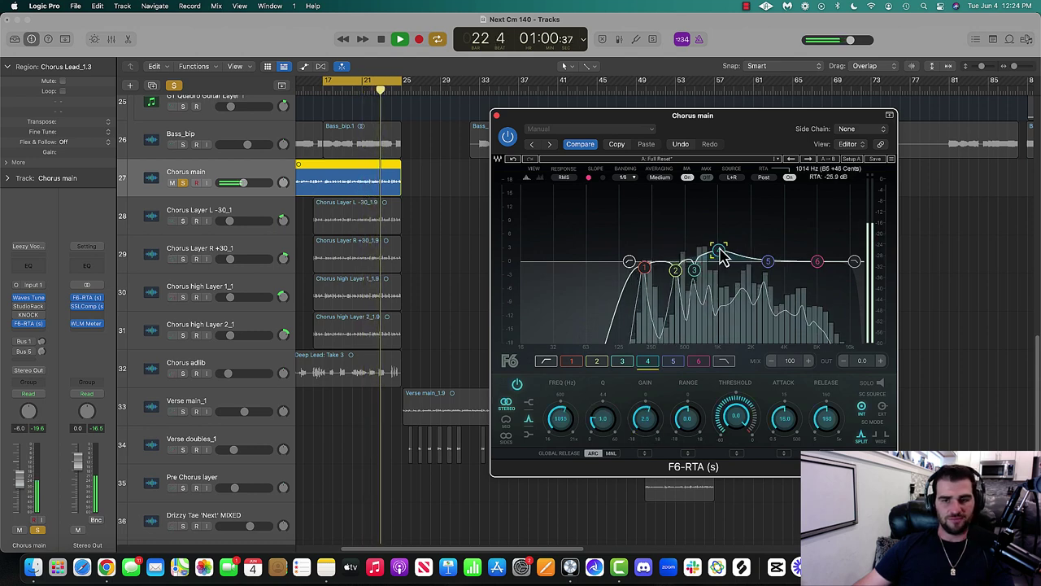
pyautogui.moveTo(606, 429); pyautogui.dragTo(562, 414)
pyautogui.moveTo(647, 423); pyautogui.dragTo(647, 464)
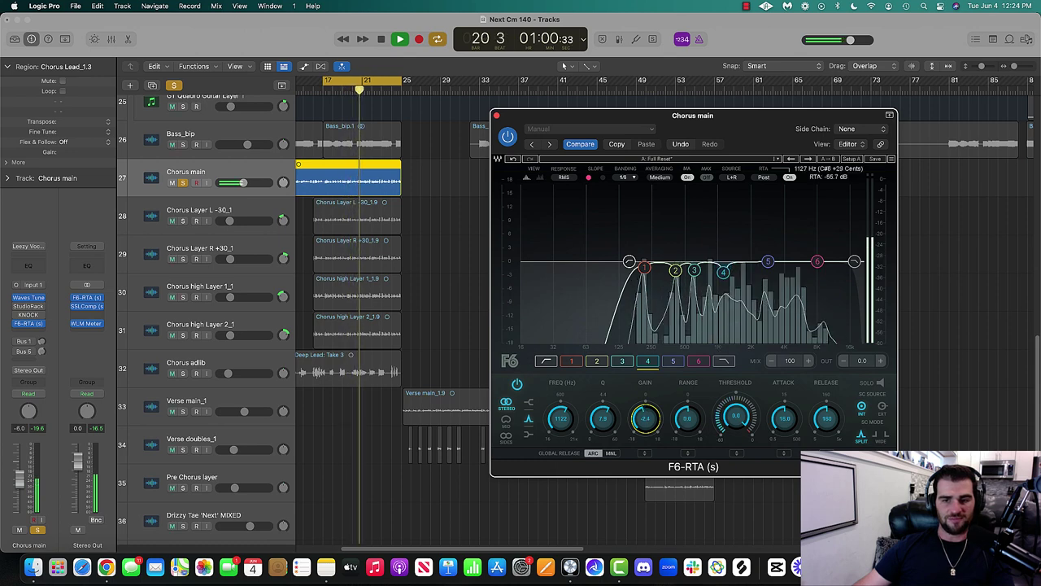
# - Sweep a narrow band 5 boost through the upper mids and cut it by 1.8 dB at 2359 Hz
pyautogui.moveTo(768, 261); pyautogui.dragTo(741, 241)
pyautogui.moveTo(627, 437); pyautogui.dragTo(646, 427)
pyautogui.moveTo(565, 426); pyautogui.dragTo(565, 414)
pyautogui.moveTo(646, 423); pyautogui.dragTo(645, 416)
pyautogui.moveTo(580, 429)
pyautogui.mouseDown()
pyautogui.moveTo(581, 416)
pyautogui.moveTo(604, 424)
pyautogui.moveTo(566, 424)
pyautogui.moveTo(566, 411)
pyautogui.moveTo(569, 430)
pyautogui.mouseUp()
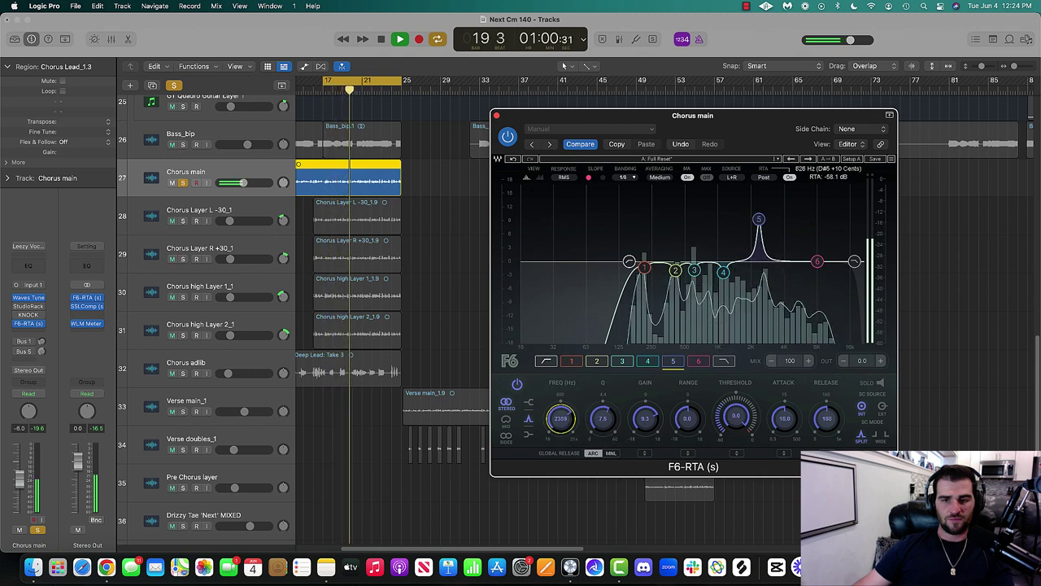
pyautogui.moveTo(651, 431); pyautogui.dragTo(651, 446)
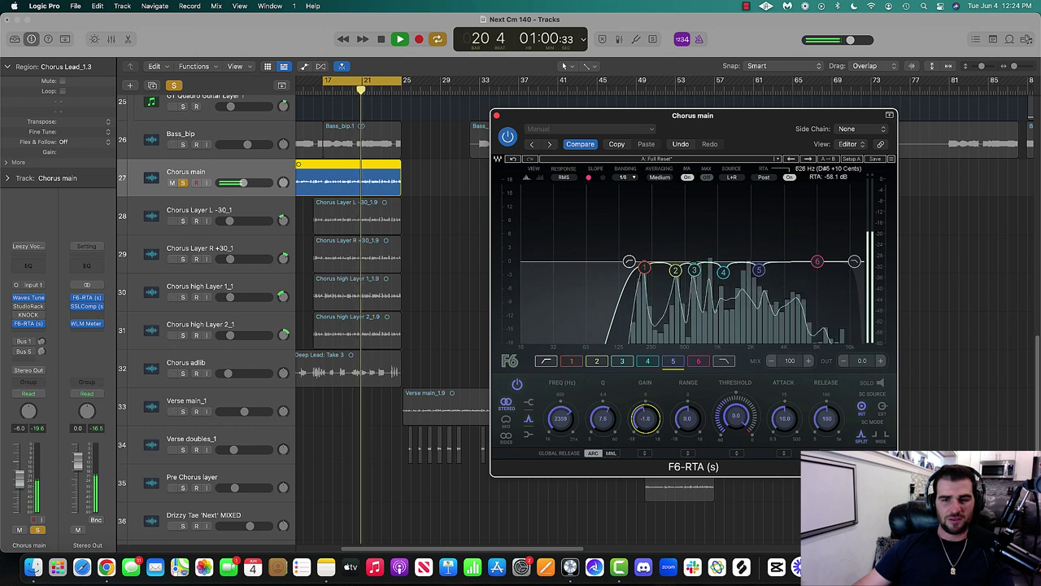
# - Sweep a narrow band 6 through the highs, set it to a slight boost at about 7 kHz, and stop playback
pyautogui.moveTo(817, 261); pyautogui.dragTo(791, 247)
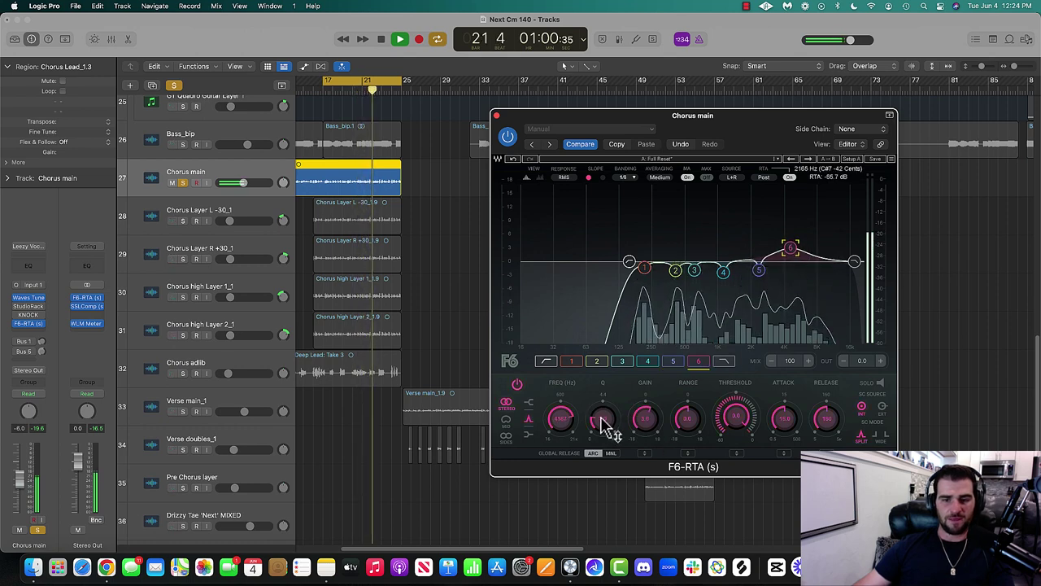
pyautogui.moveTo(602, 419); pyautogui.dragTo(602, 406)
pyautogui.press('space')
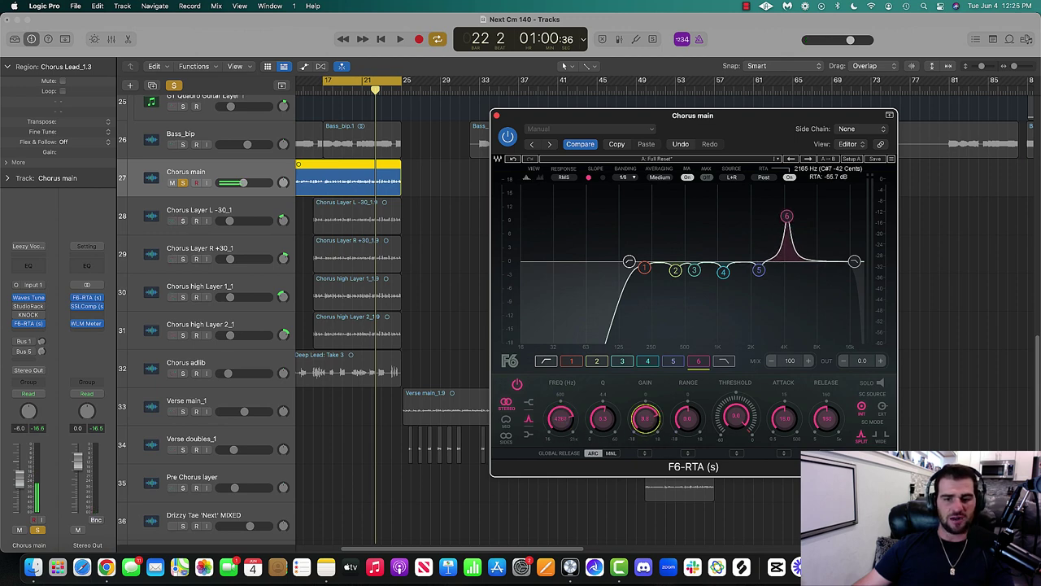
pyautogui.press('space')
pyautogui.moveTo(561, 425); pyautogui.dragTo(565, 384)
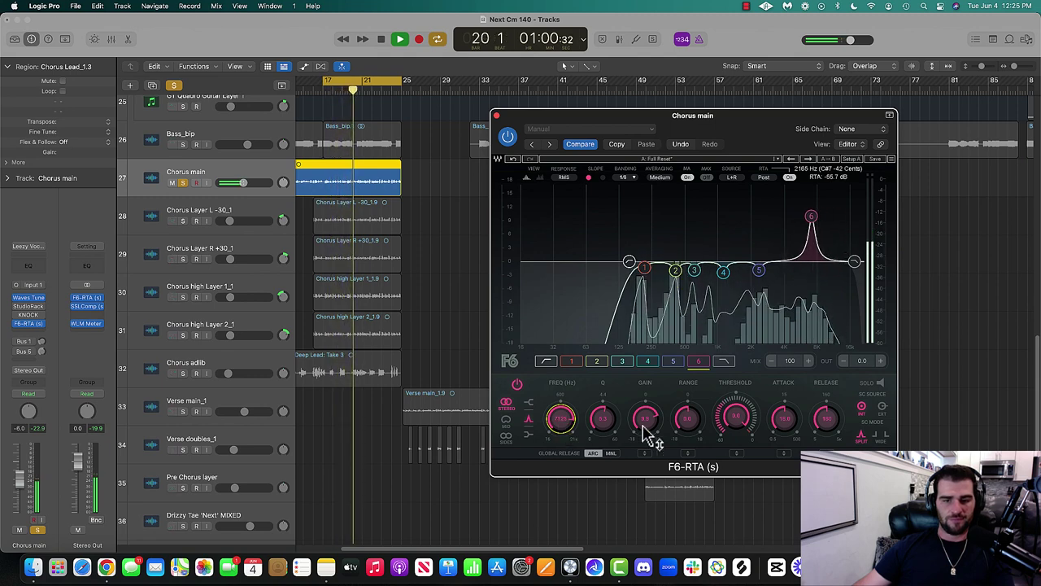
pyautogui.moveTo(646, 430); pyautogui.dragTo(565, 432)
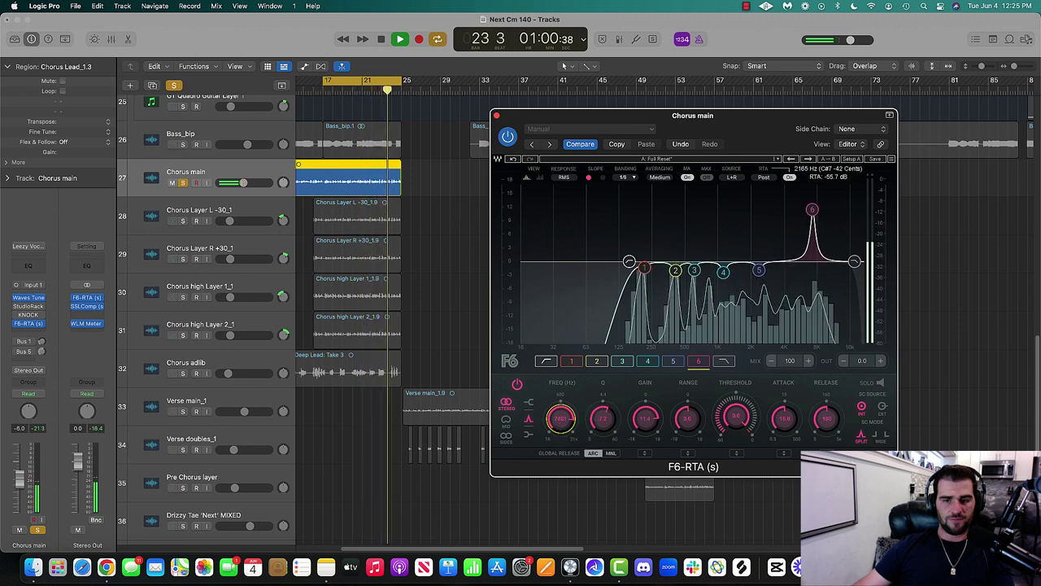
pyautogui.moveTo(644, 428); pyautogui.dragTo(647, 430)
pyautogui.press('space')
# - Set the low-pass filter to 24 dB/oct at about 14303 Hz and bypass the EQ during playback to compare
pyautogui.click(850, 267)
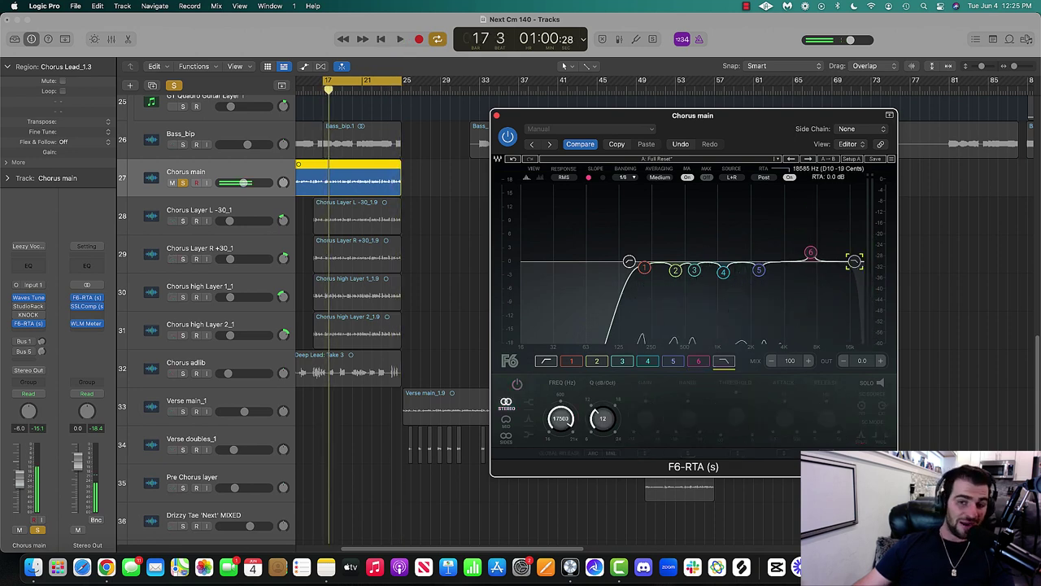
pyautogui.moveTo(604, 417); pyautogui.dragTo(607, 383)
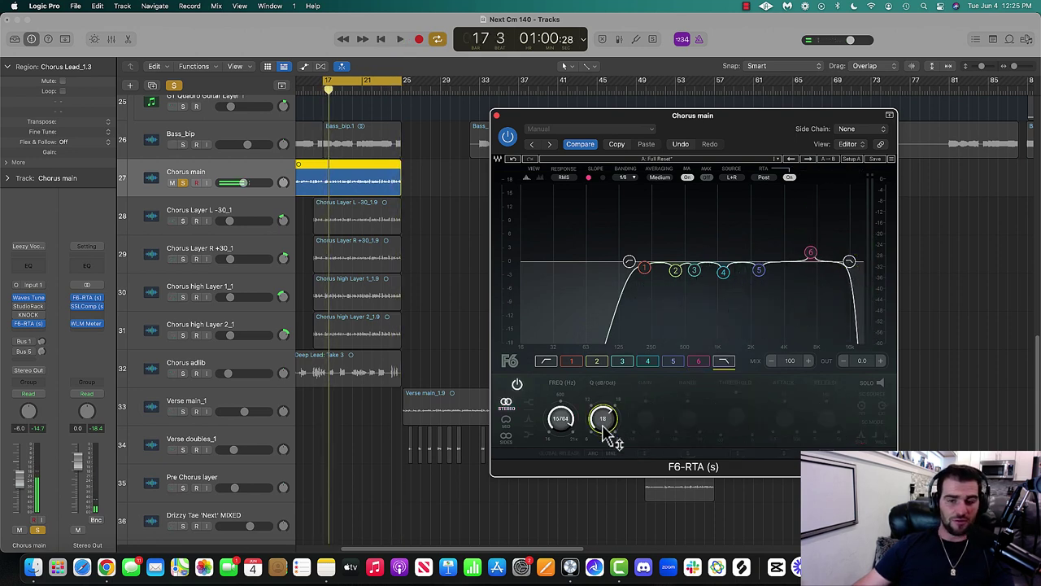
pyautogui.press('space')
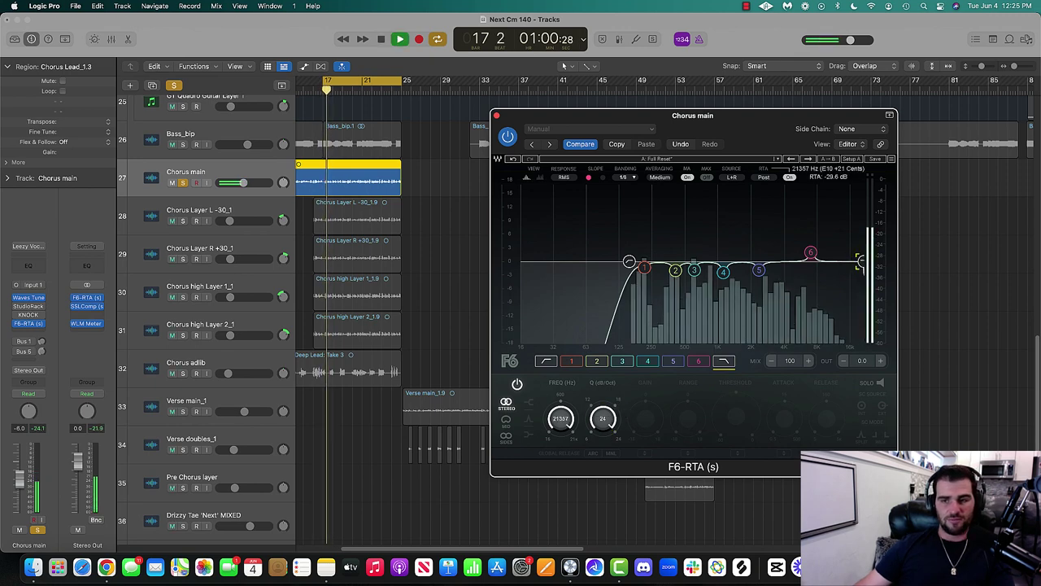
pyautogui.moveTo(850, 262)
pyautogui.mouseDown()
pyautogui.moveTo(831, 261)
pyautogui.moveTo(846, 268)
pyautogui.mouseUp()
pyautogui.click(505, 136)
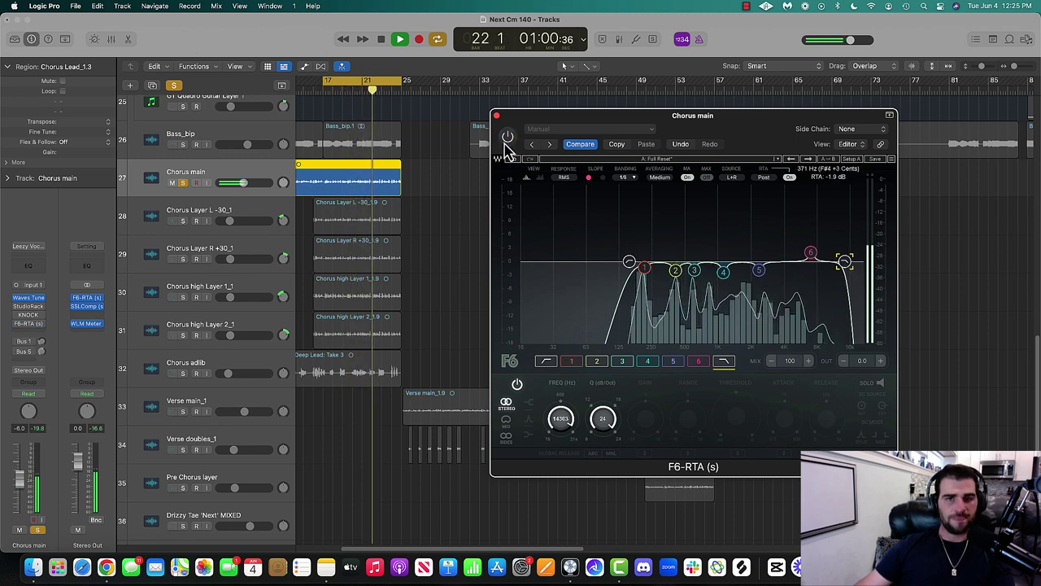
# - Re-enable the EQ, raise the low-pass filter to about 14829 Hz, stop playback and close the plug-in
pyautogui.click(507, 137)
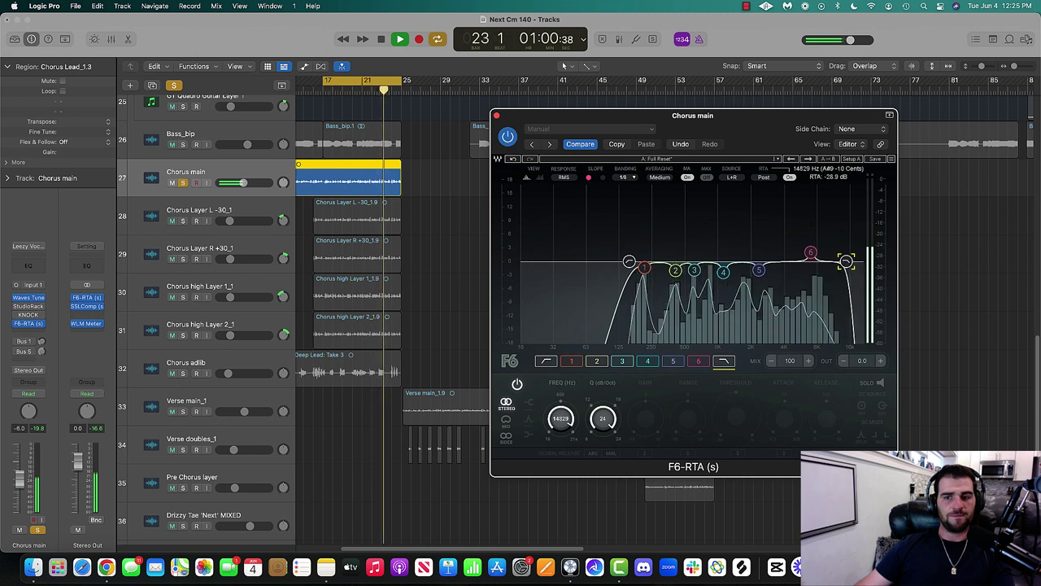
pyautogui.moveTo(845, 261); pyautogui.dragTo(847, 264)
pyautogui.click(506, 137)
pyautogui.press('space')
pyautogui.click(496, 114)
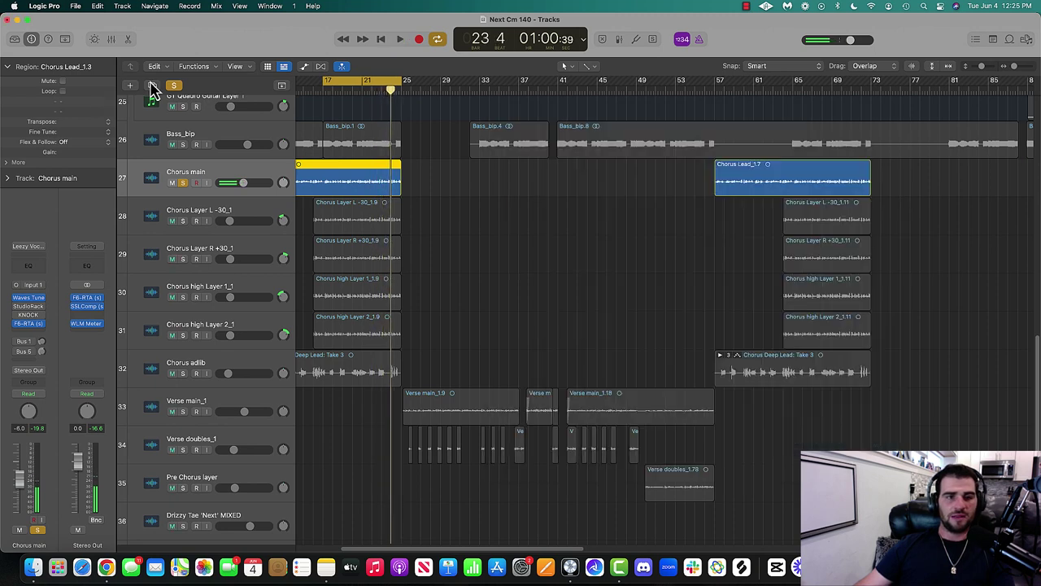
# - Solo the Bass_bip, SNARE and kicks tracks alongside the chorus vocal and start playback
pyautogui.scroll(1, 287, 218)
pyautogui.click(181, 162)
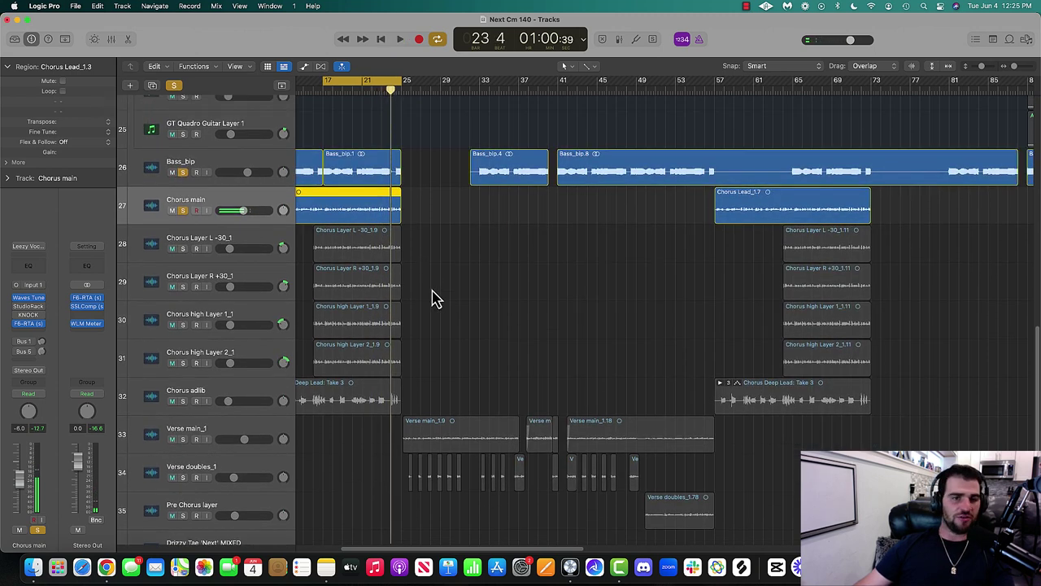
pyautogui.scroll(10, 432, 298)
pyautogui.click(180, 268)
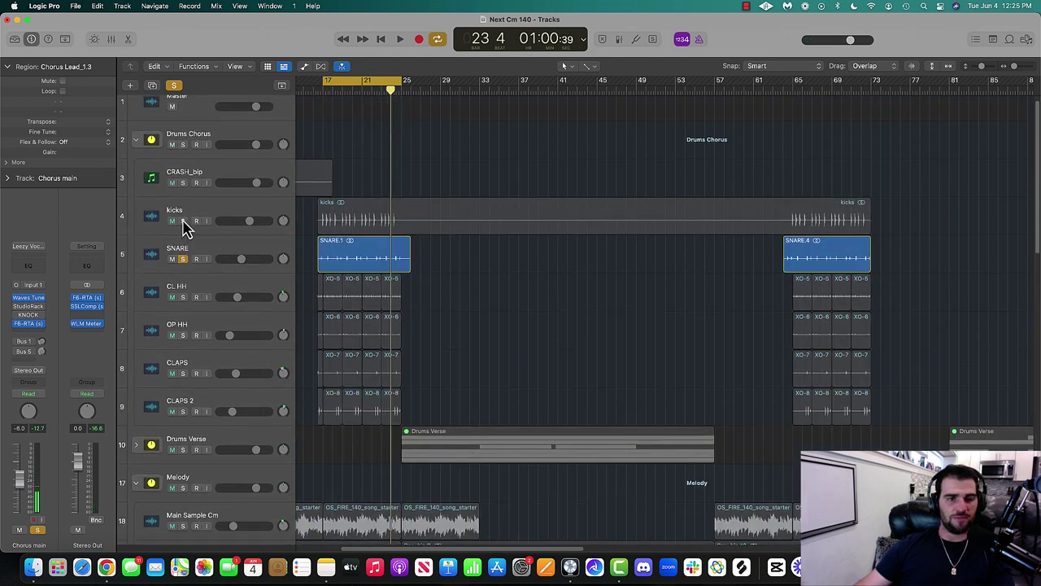
pyautogui.keyDown('shift'); pyautogui.click(186, 226); pyautogui.keyUp('shift')
pyautogui.press('space')
# - Pause playback, add the Main Sample Cm track to the soloed tracks and play the chorus section again
pyautogui.scroll(-3, 521, 329)
pyautogui.scroll(-10, 521, 329)
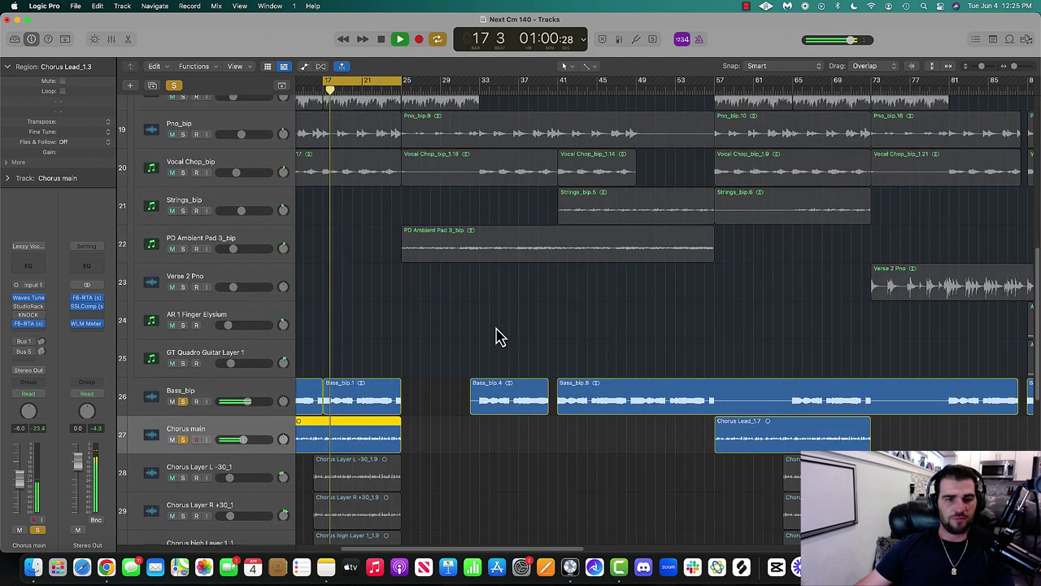
pyautogui.scroll(4, 203, 219)
pyautogui.press('space')
pyautogui.click(193, 187)
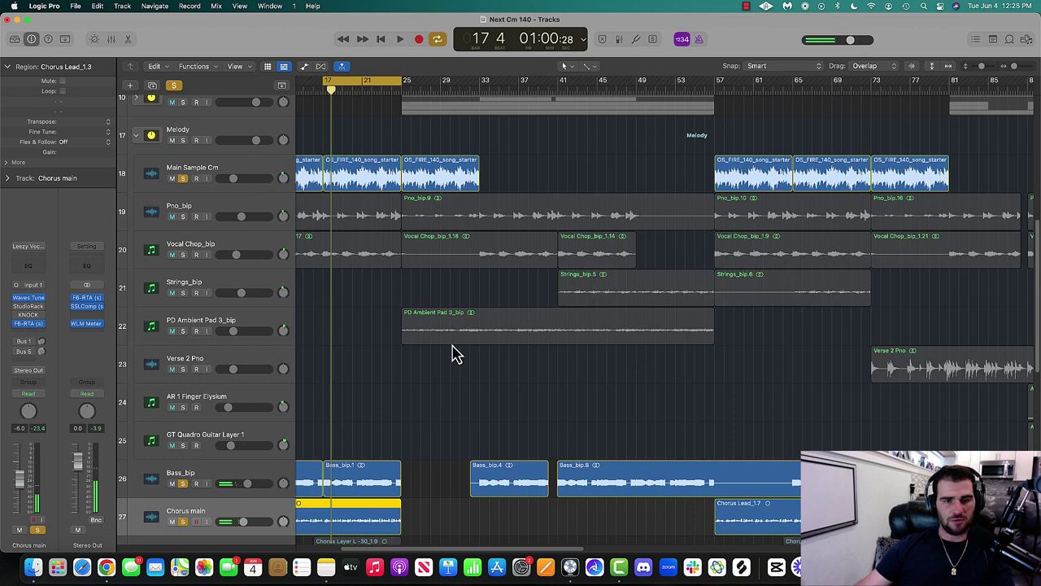
pyautogui.press('space')
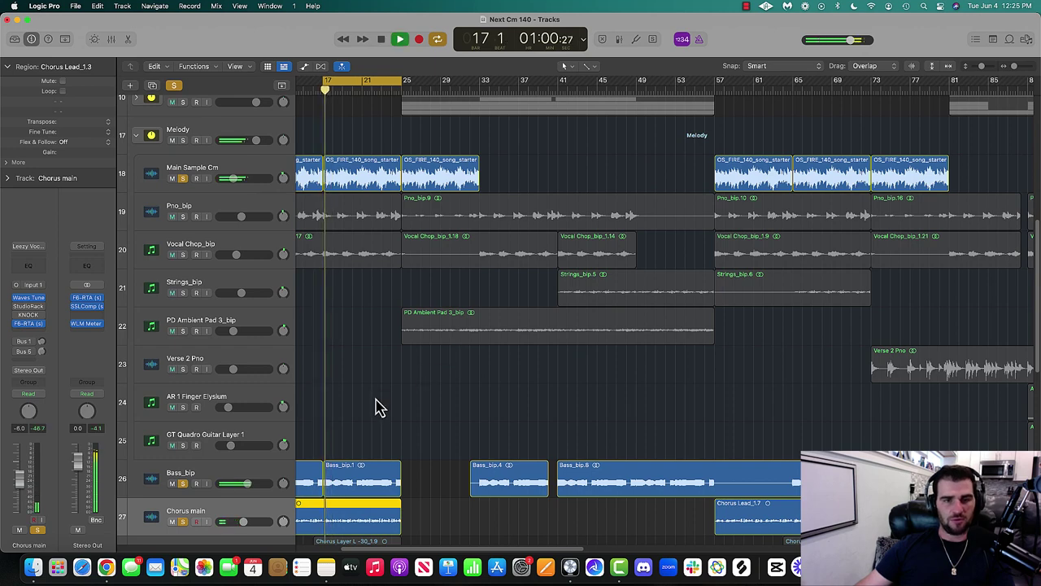
# - Raise the Chorus main track's volume to -2.0 dB while the soloed tracks play
pyautogui.scroll(-3, 393, 373)
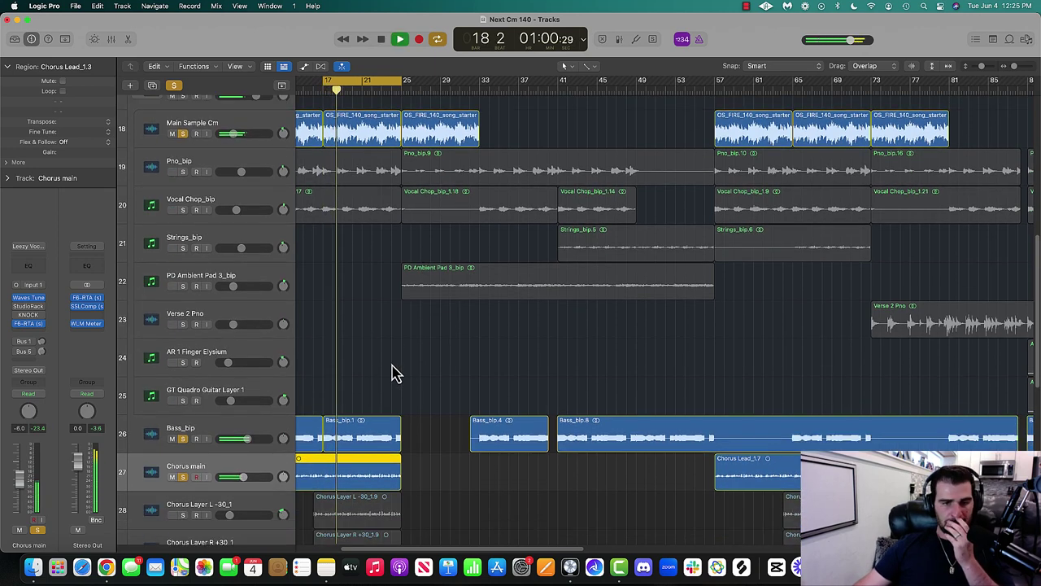
pyautogui.moveTo(242, 477)
pyautogui.moveTo(244, 476); pyautogui.dragTo(247, 477)
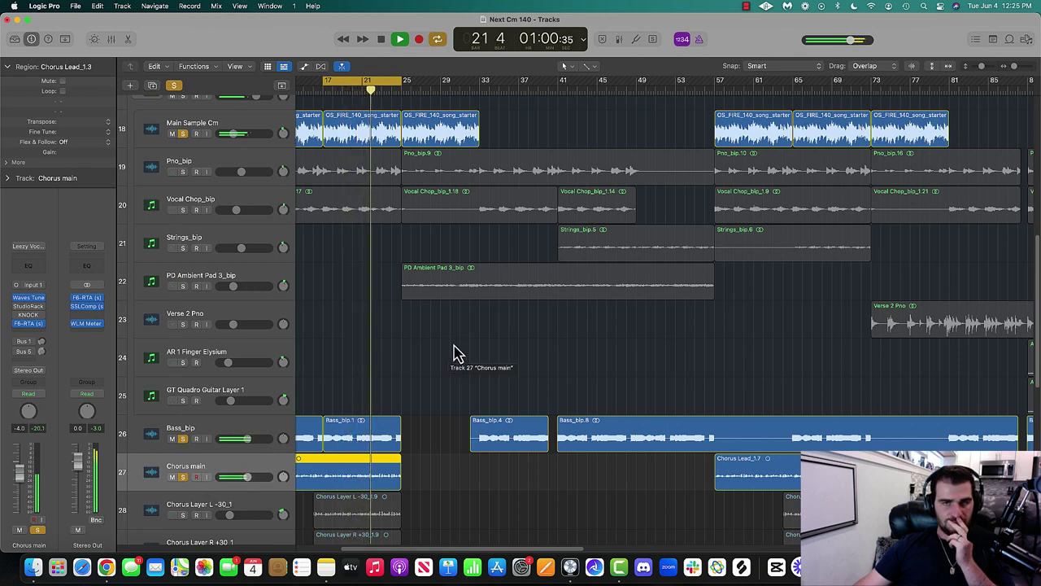
pyautogui.moveTo(214, 480); pyautogui.dragTo(228, 480)
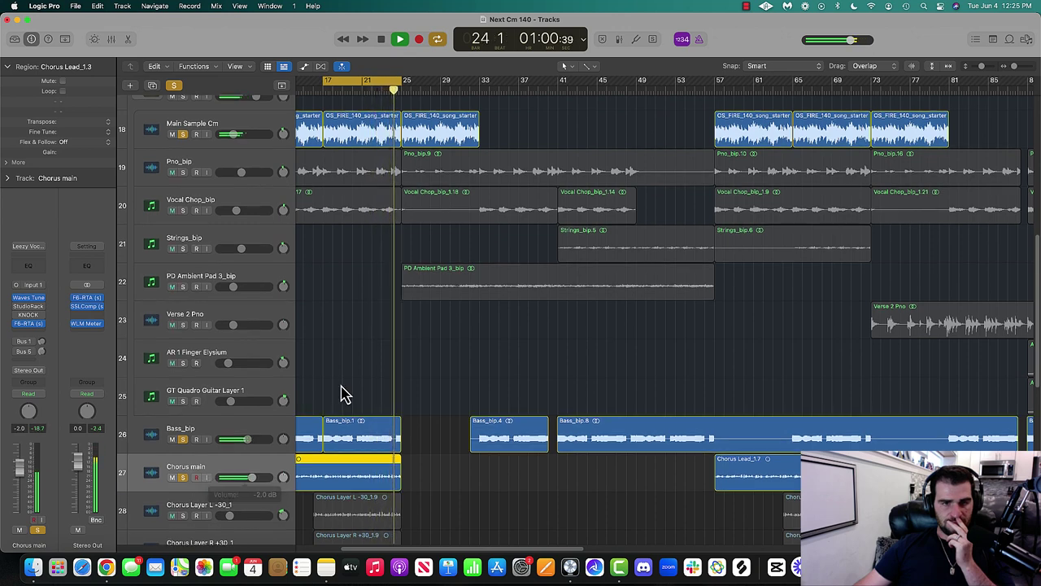
# - Lower the Main Sample Cm track's volume slightly, listen to the balance against the vocal and stop playback
pyautogui.scroll(5, 272, 339)
pyautogui.moveTo(254, 354); pyautogui.dragTo(253, 352)
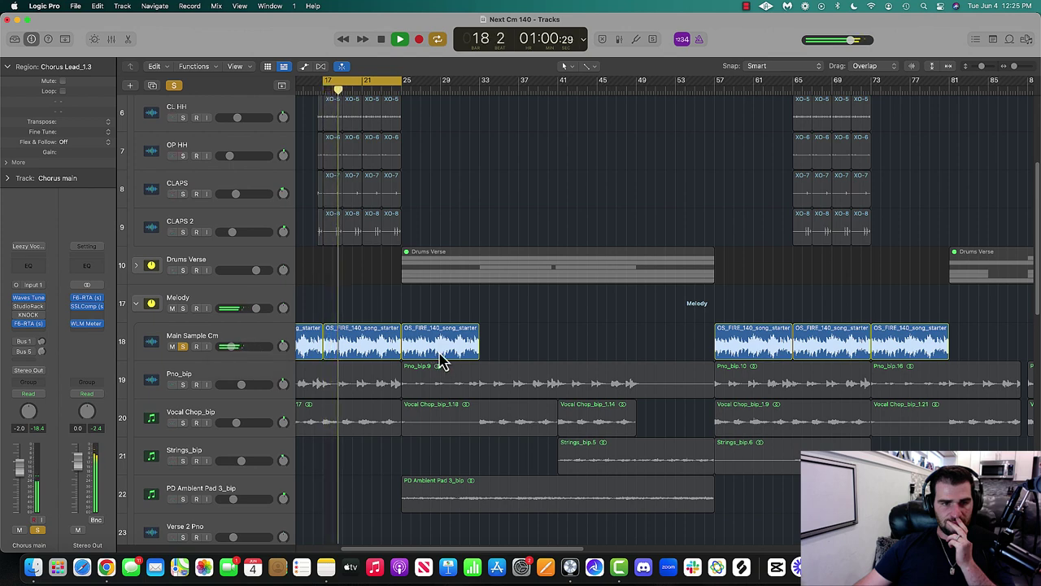
pyautogui.scroll(-4, 436, 364)
pyautogui.scroll(-1, 472, 390)
pyautogui.scroll(-1, 467, 388)
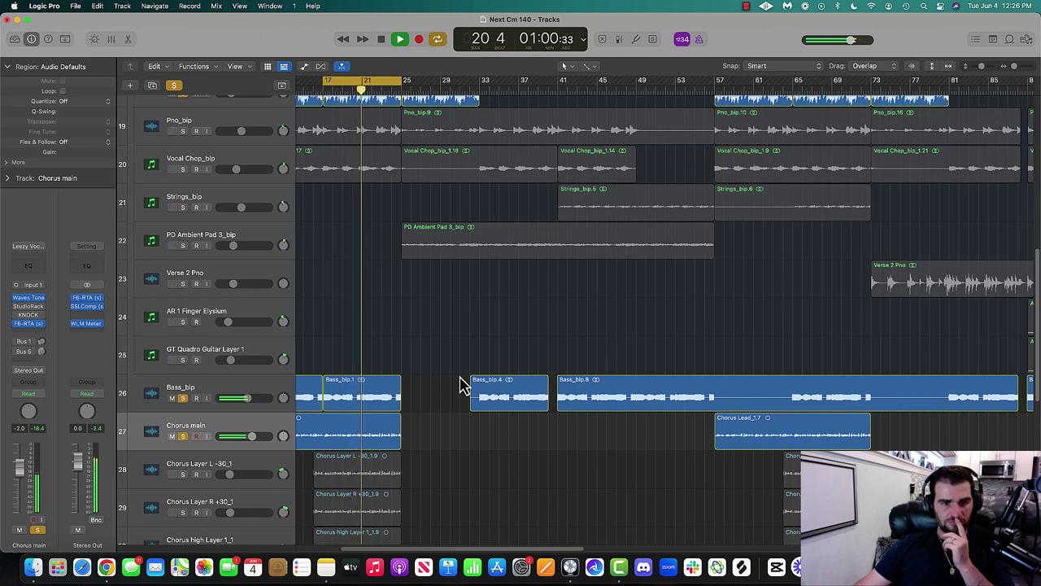
pyautogui.press('space')
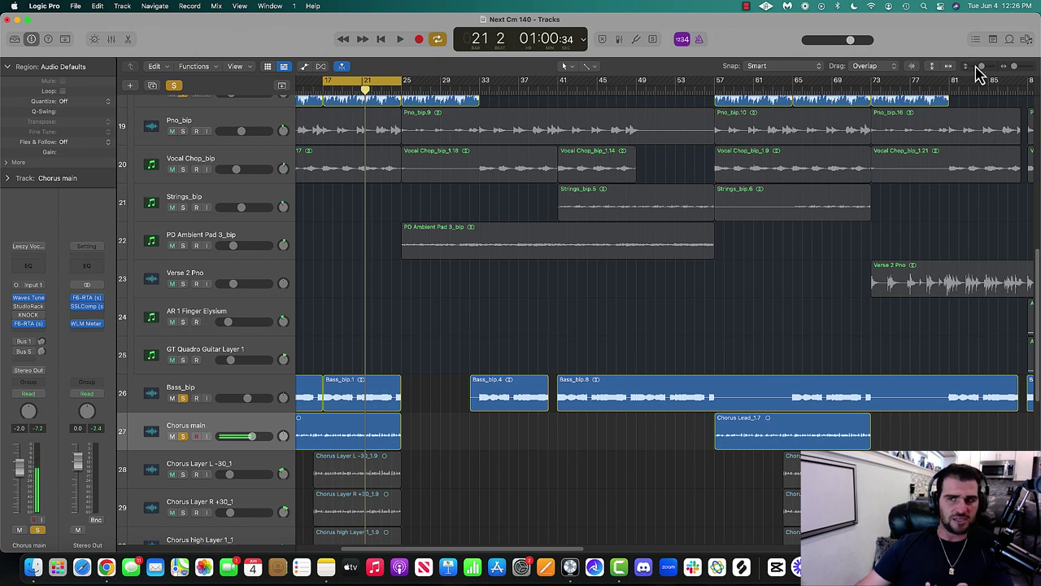
# - Reduce the vertical zoom of the arrangement so more tracks fit on screen, and look over the soloed tracks
pyautogui.click(980, 70)
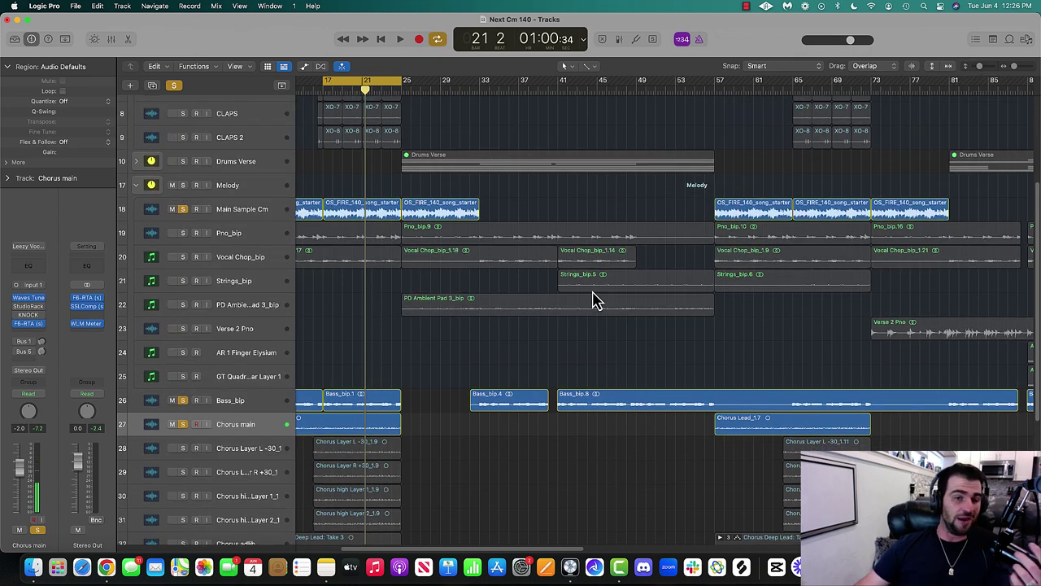
pyautogui.scroll(5, 476, 330)
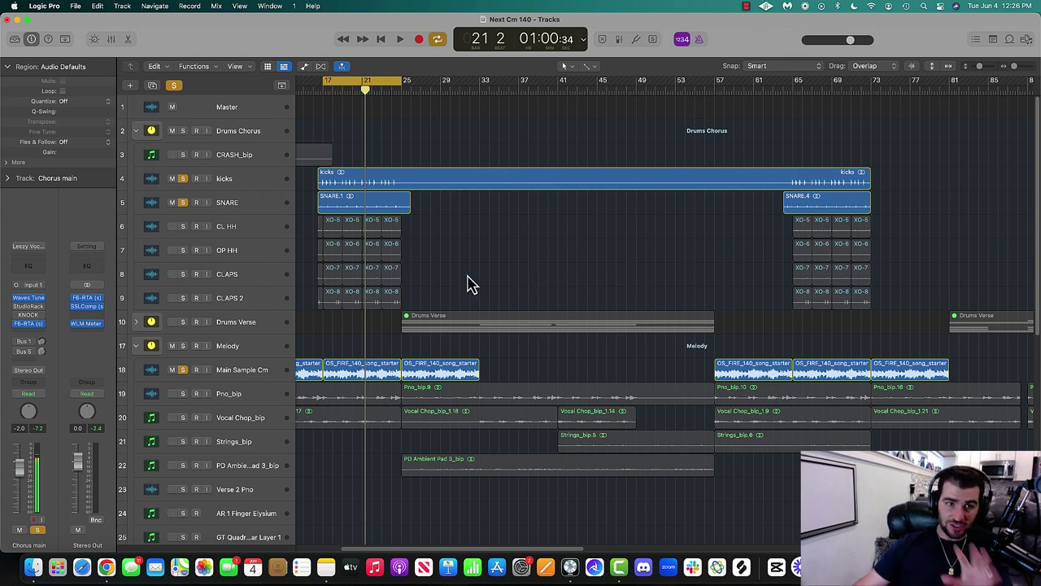
pyautogui.scroll(-5, 496, 309)
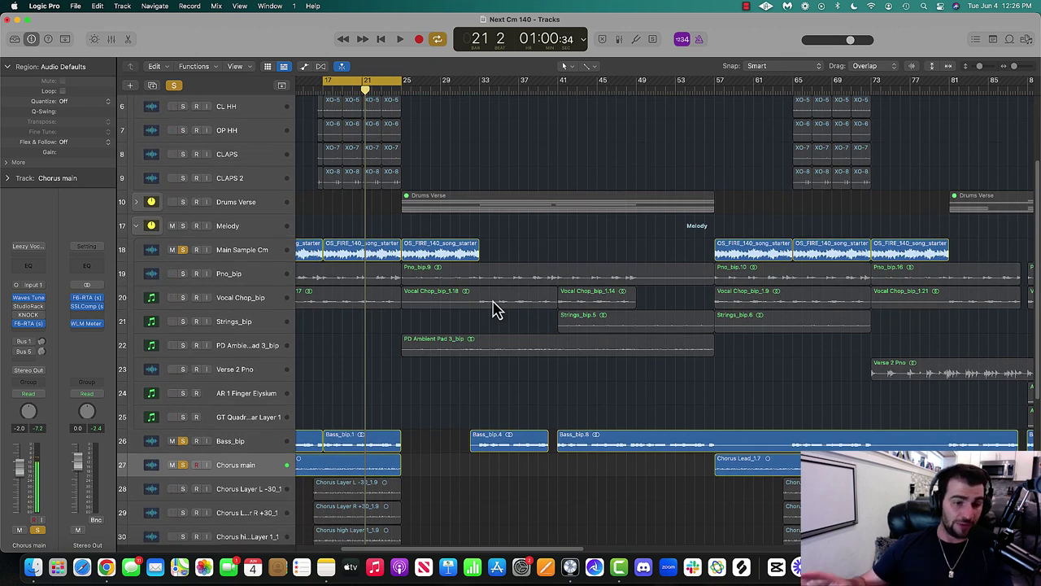